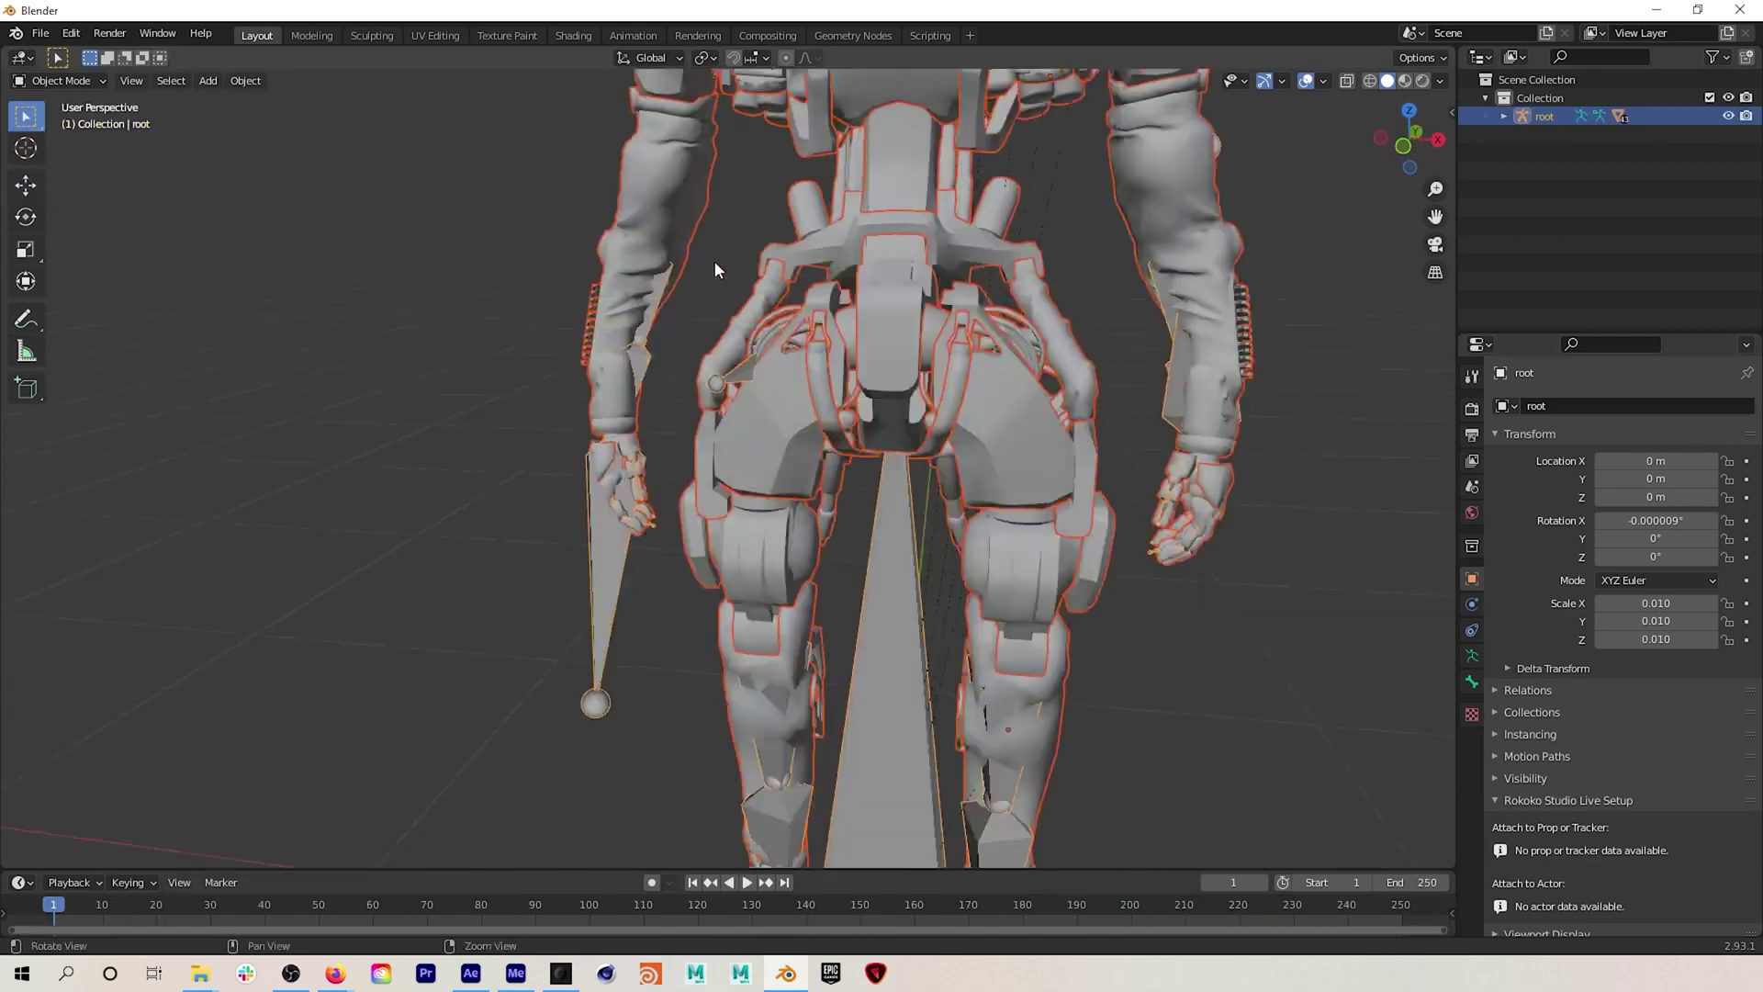
- Scroll the viewport to frame the robot character and its root armature at the origin
scroll(923, 293, down, 4)
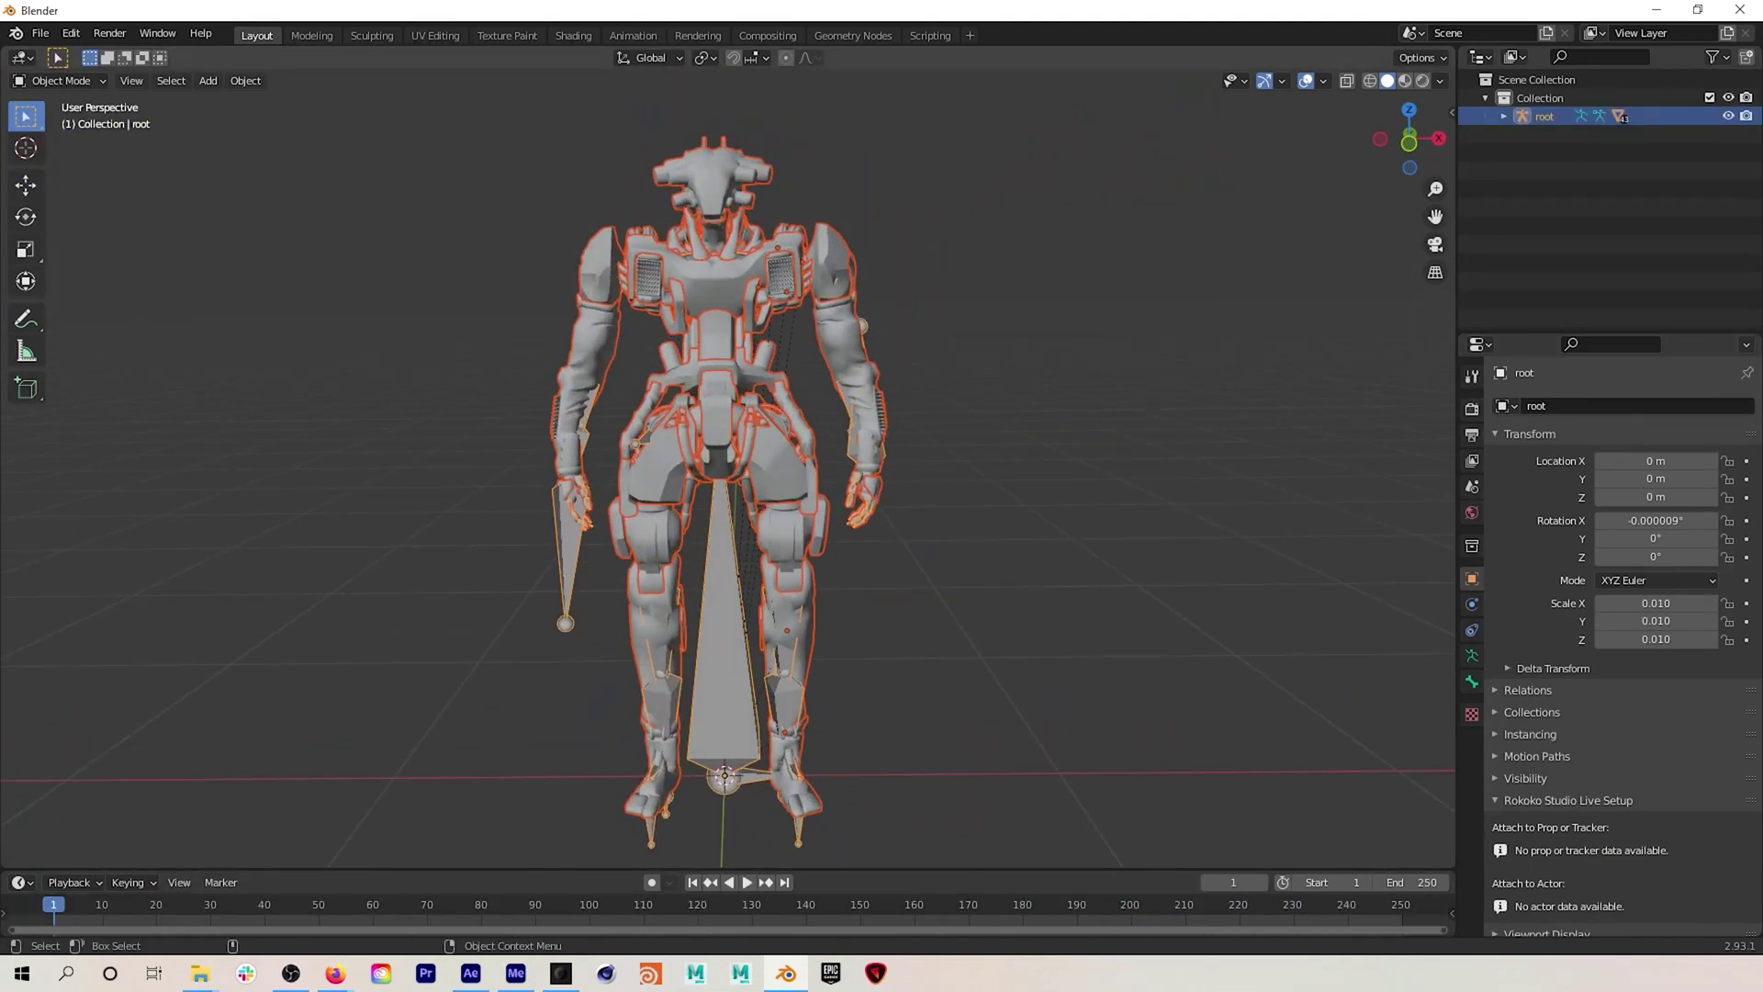
- Start CATS pose mode and rotate both upper arms outward into a T-pose
key(ctrl+Tab)
key(n)
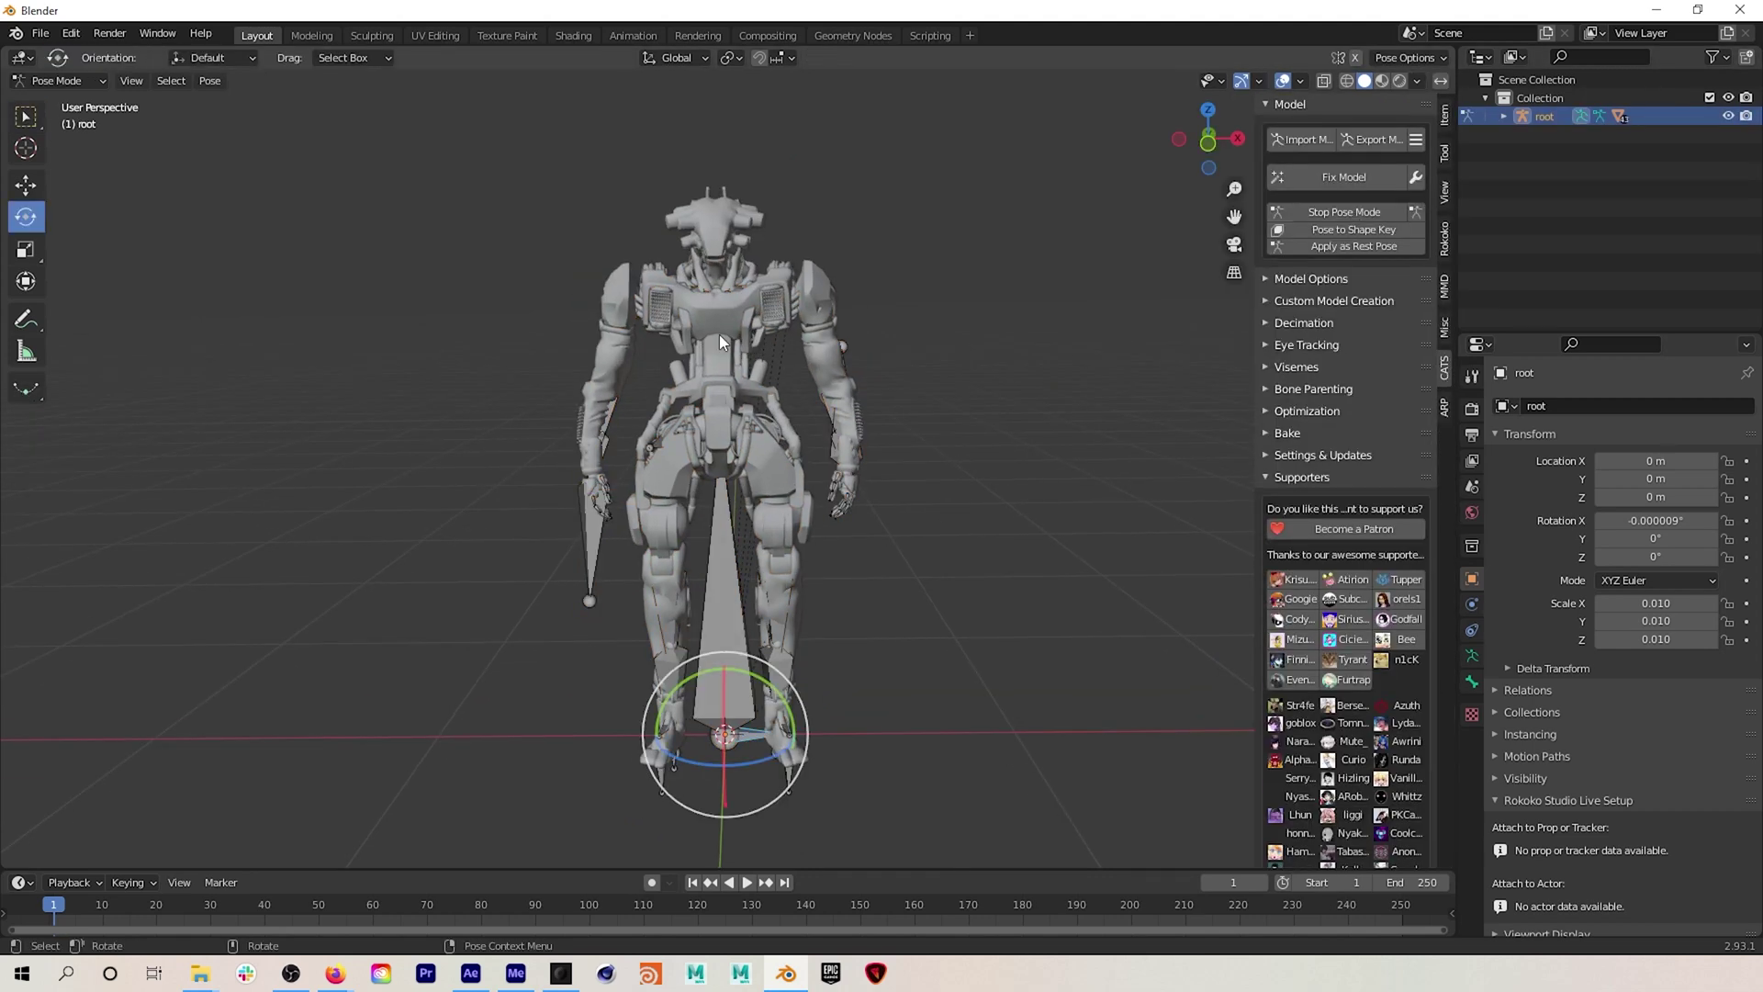
click(719, 334)
drag(808, 230, 574, 299)
click(628, 342)
click(628, 348)
- Select all bones, apply the pose as the rest pose, and return to Object Mode
drag(372, 141, 1138, 846)
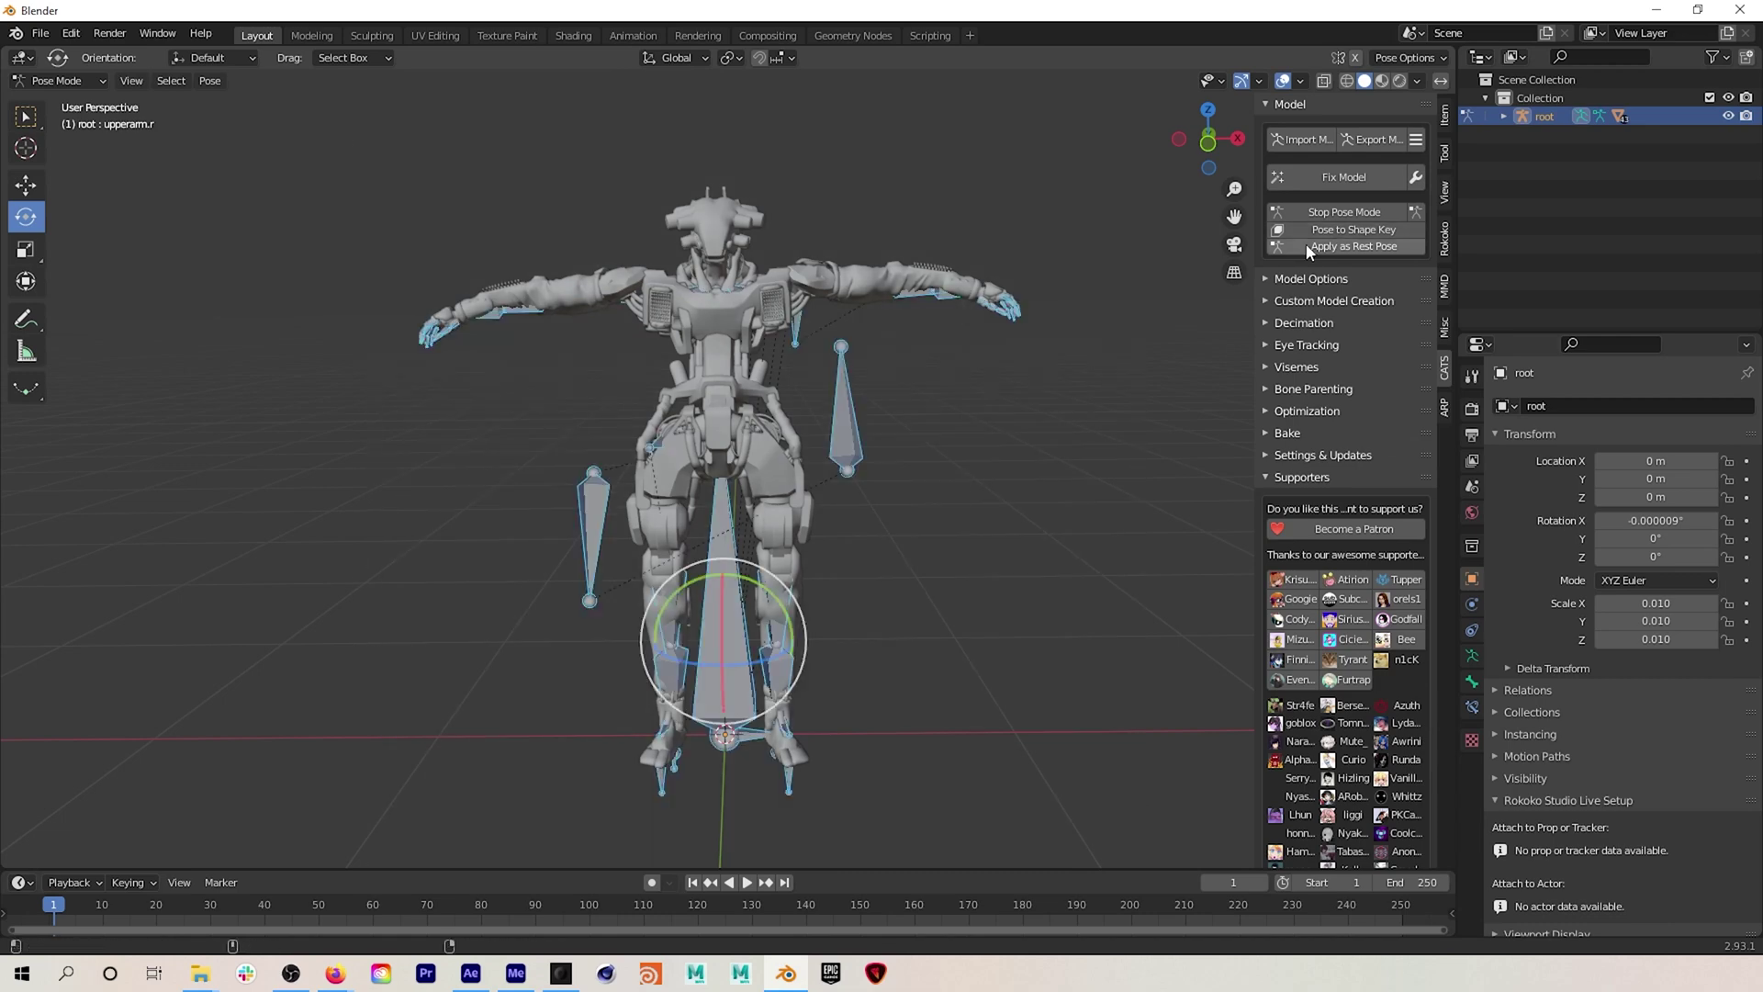
click(1305, 245)
click(83, 81)
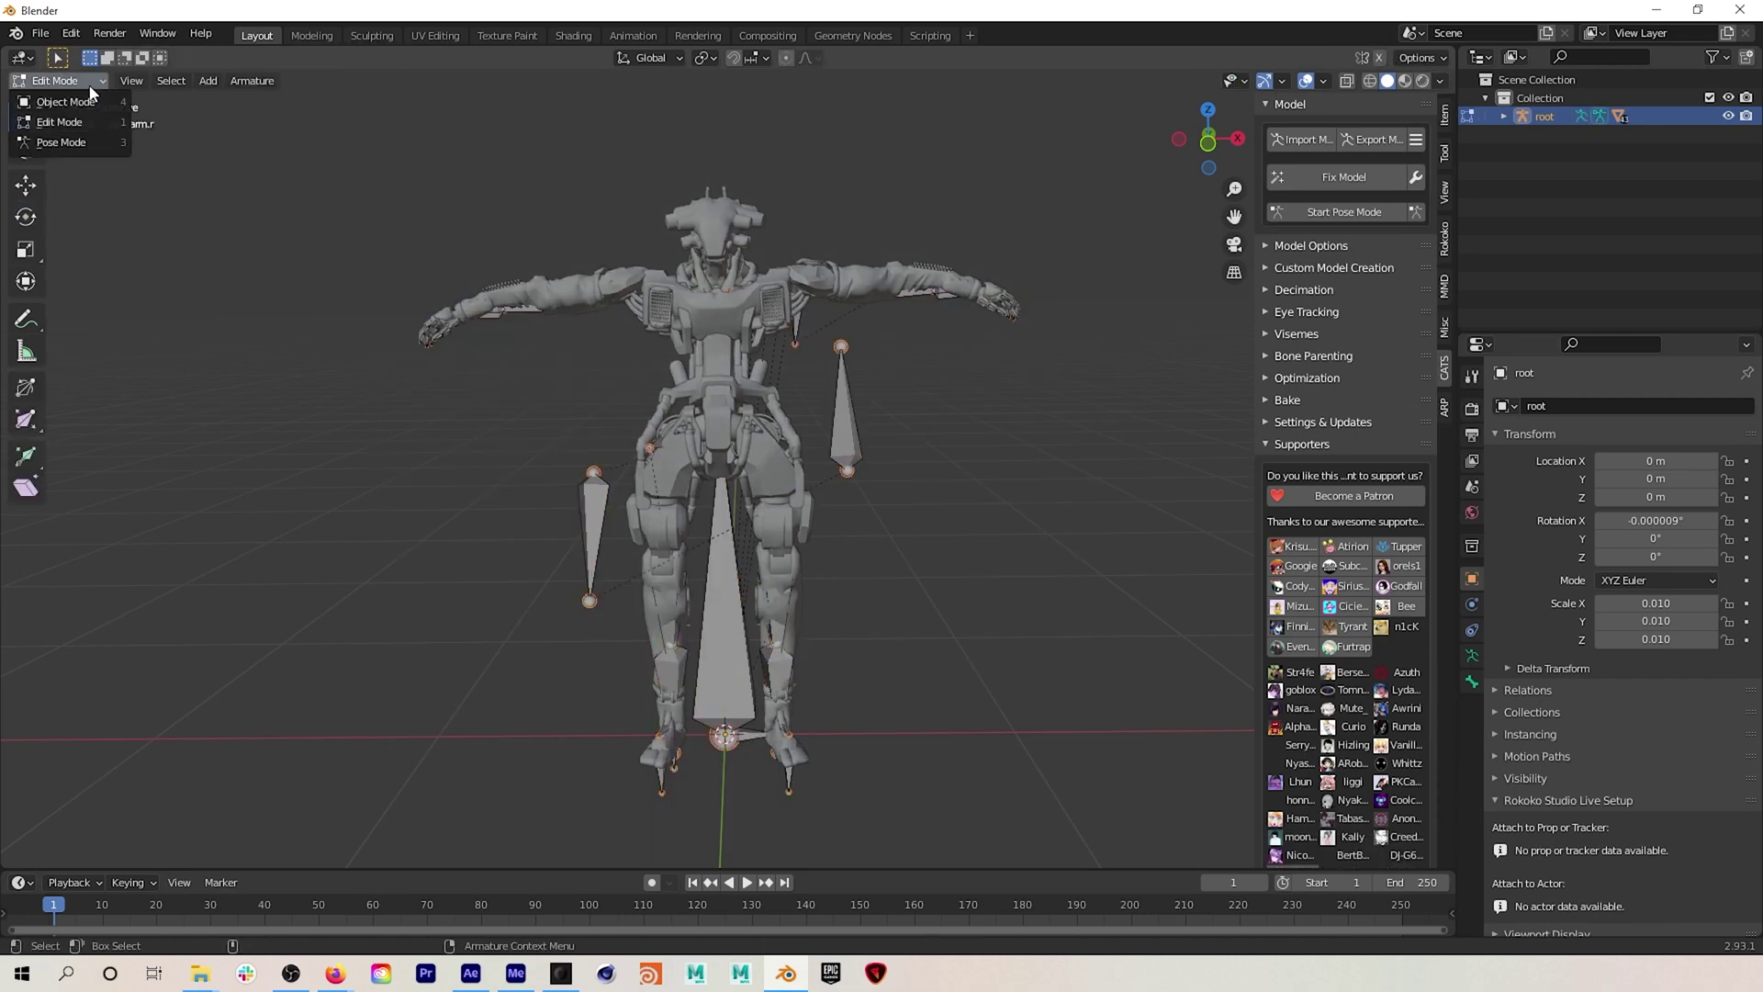
click(83, 101)
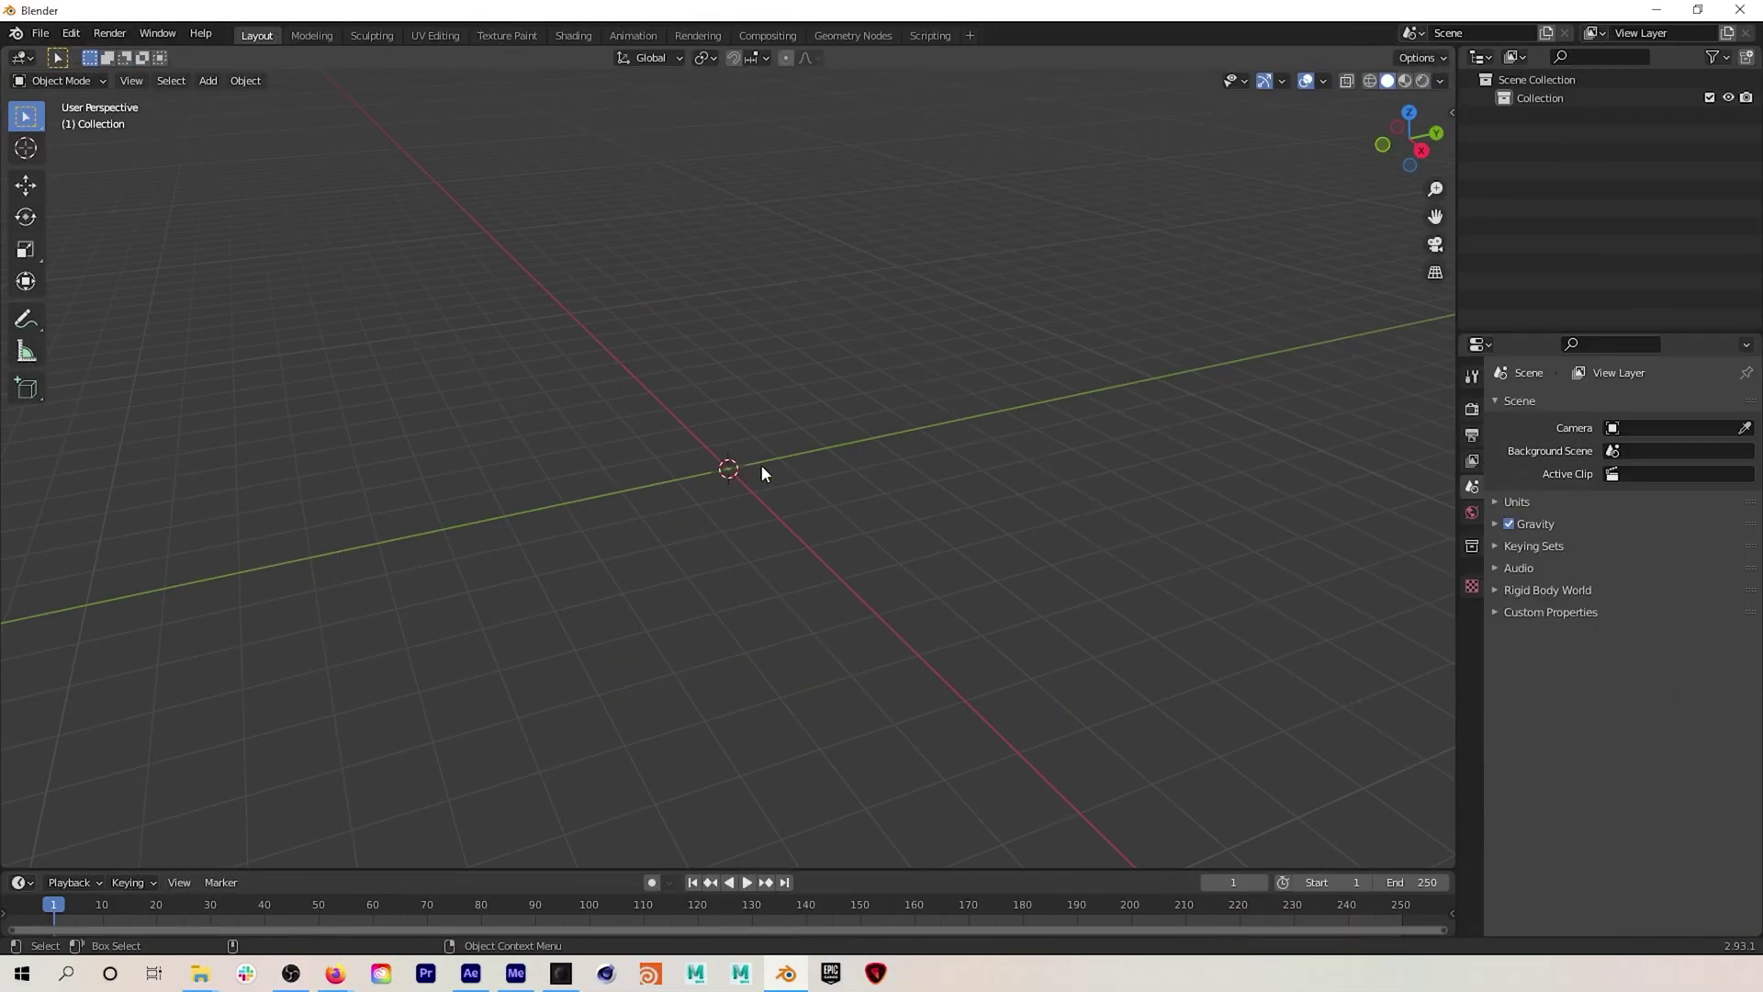
click(41, 34)
mouse_move(71, 37)
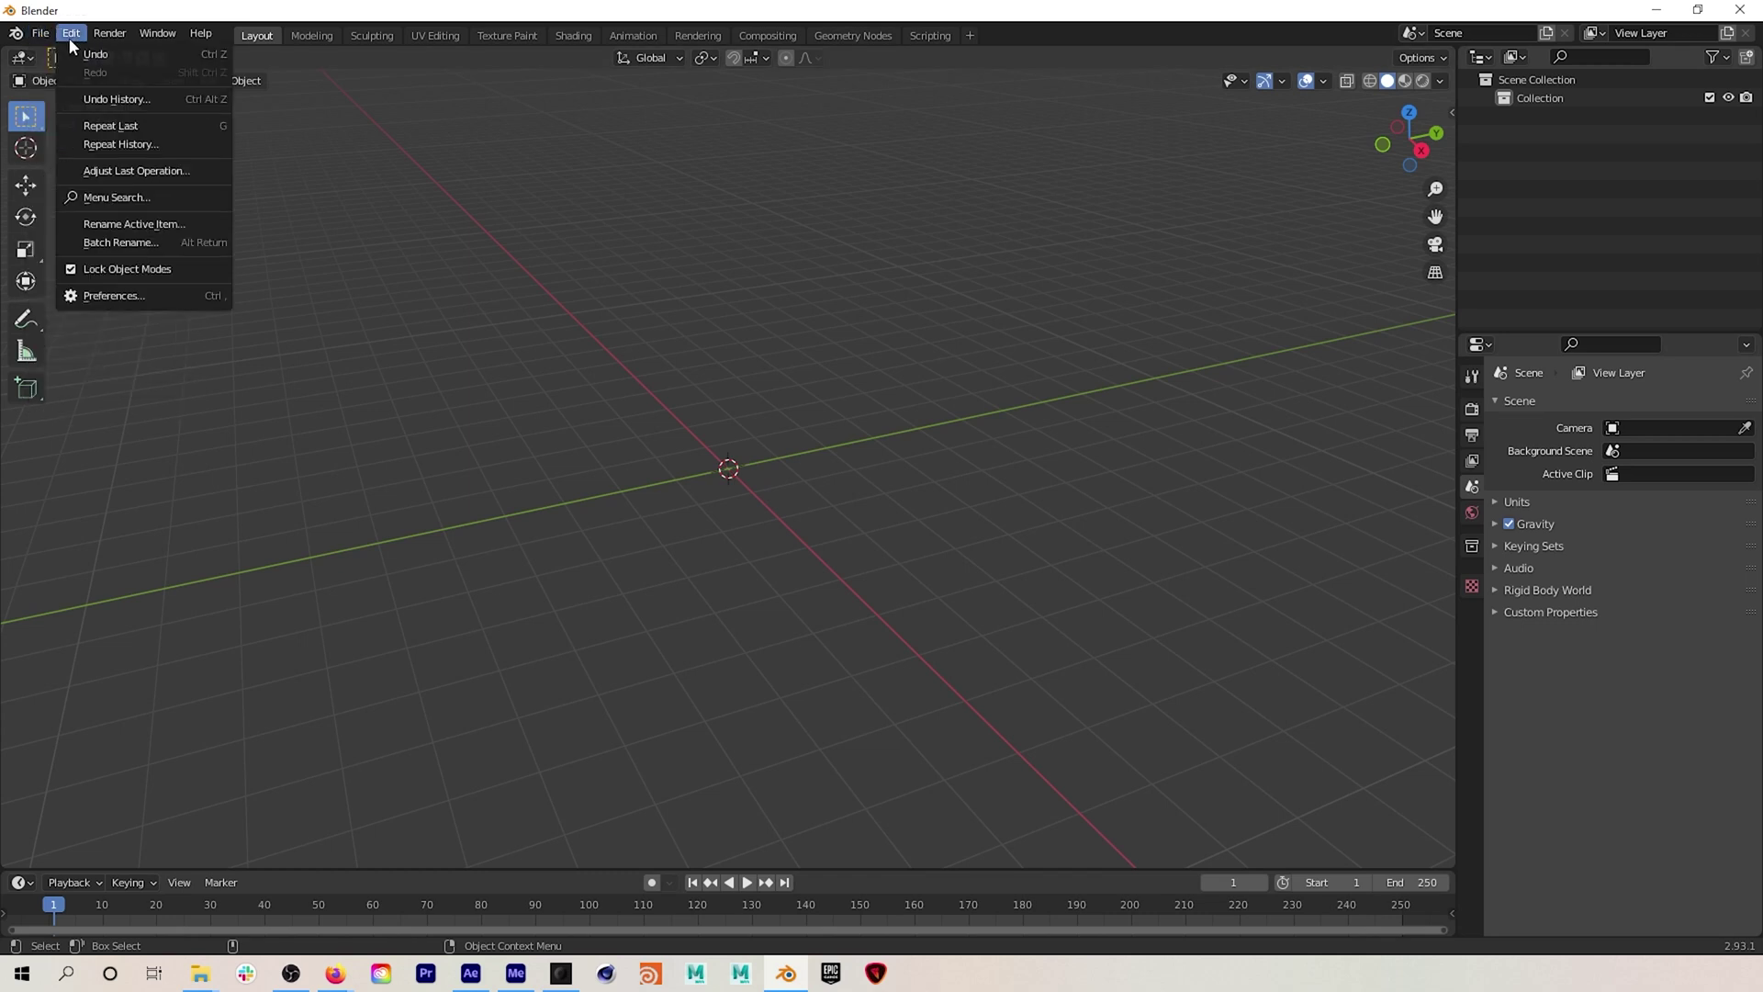
click(121, 296)
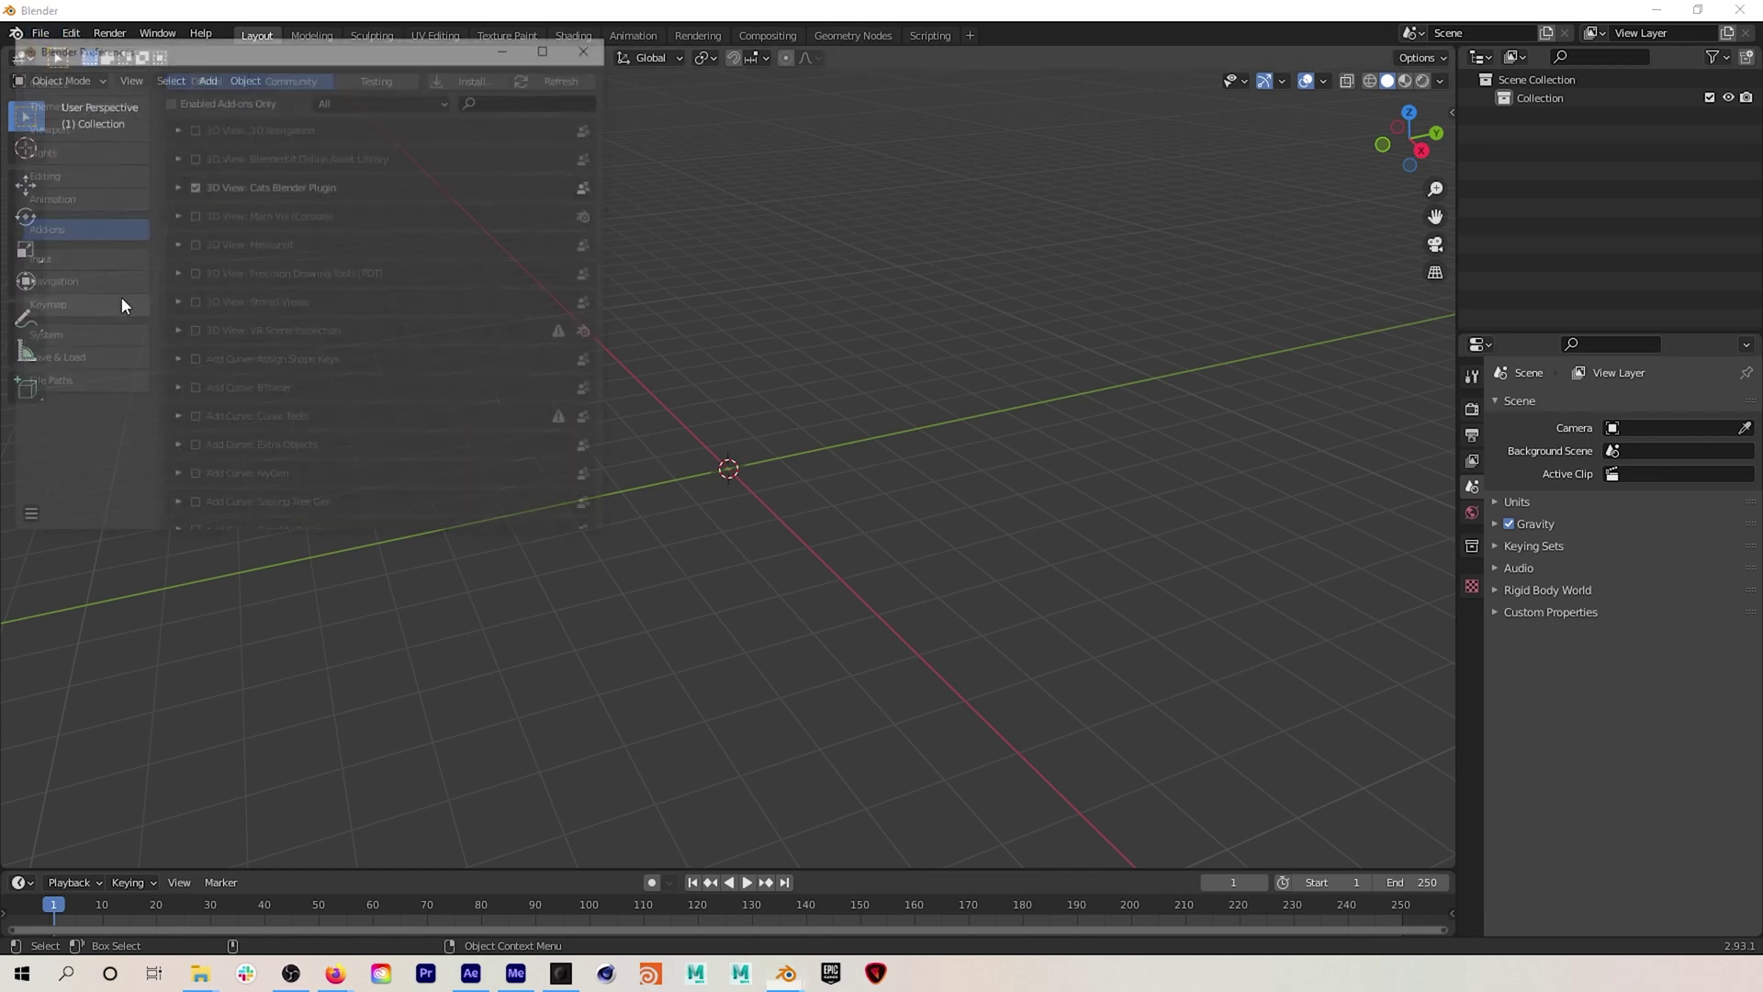
click(496, 99)
text(cats)
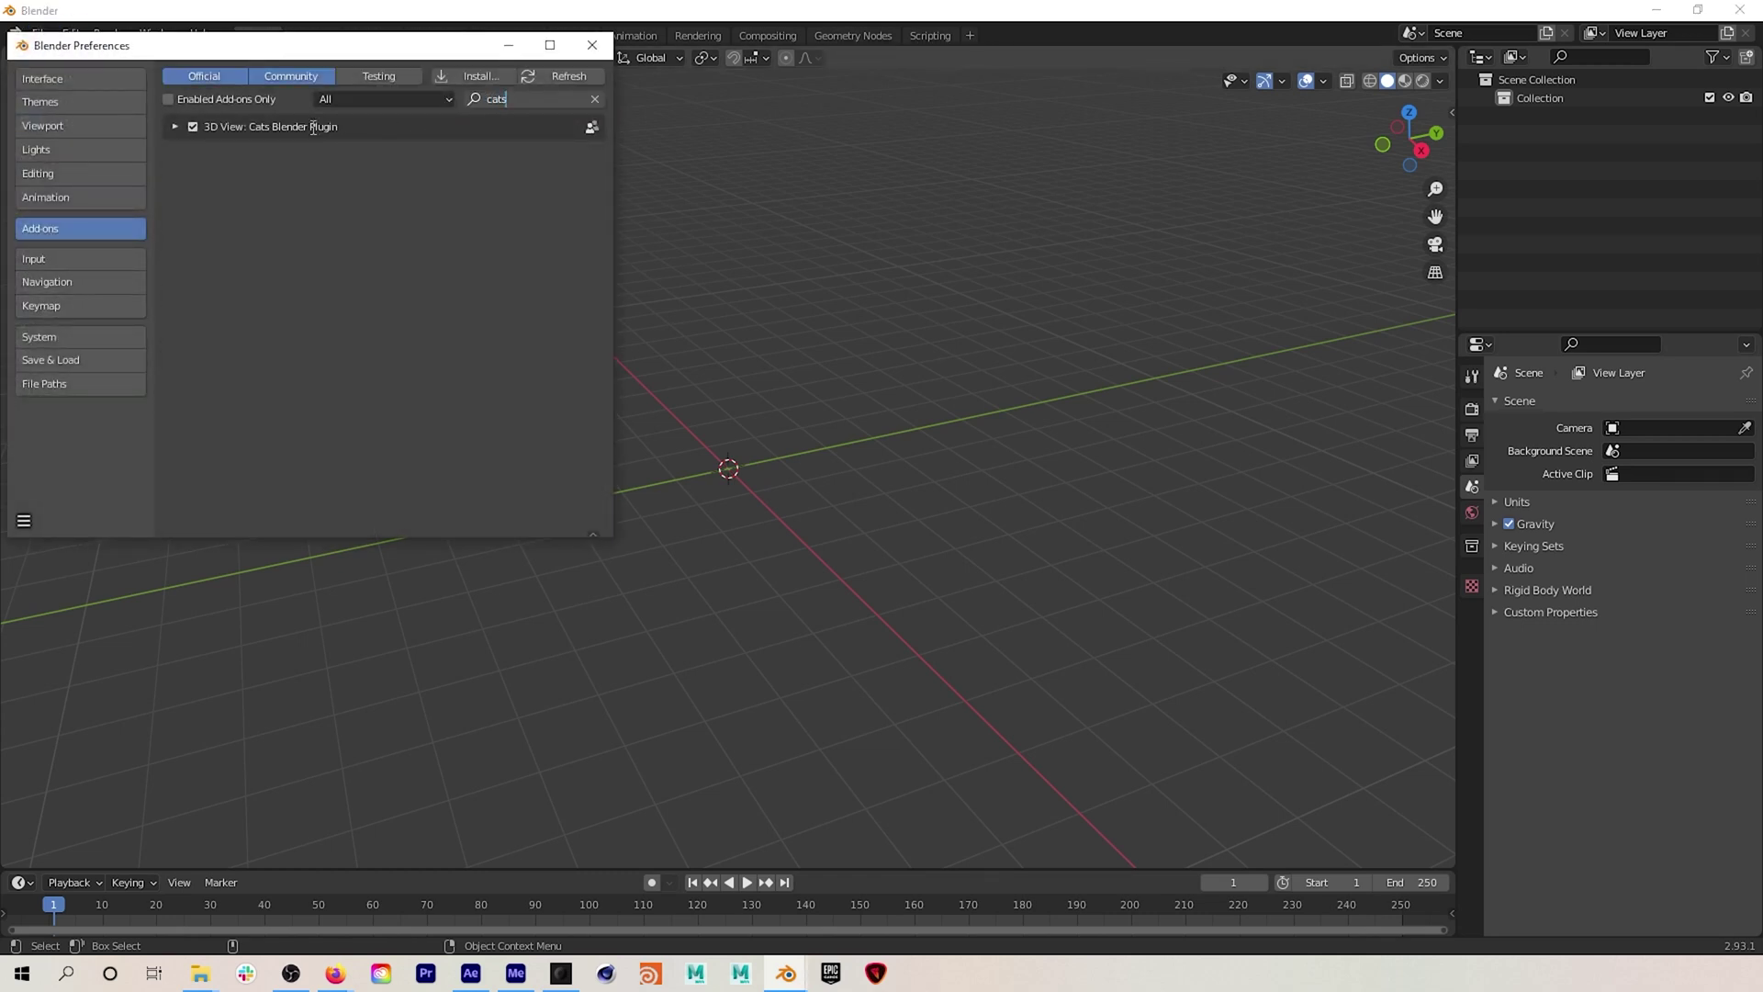
click(174, 126)
click(175, 127)
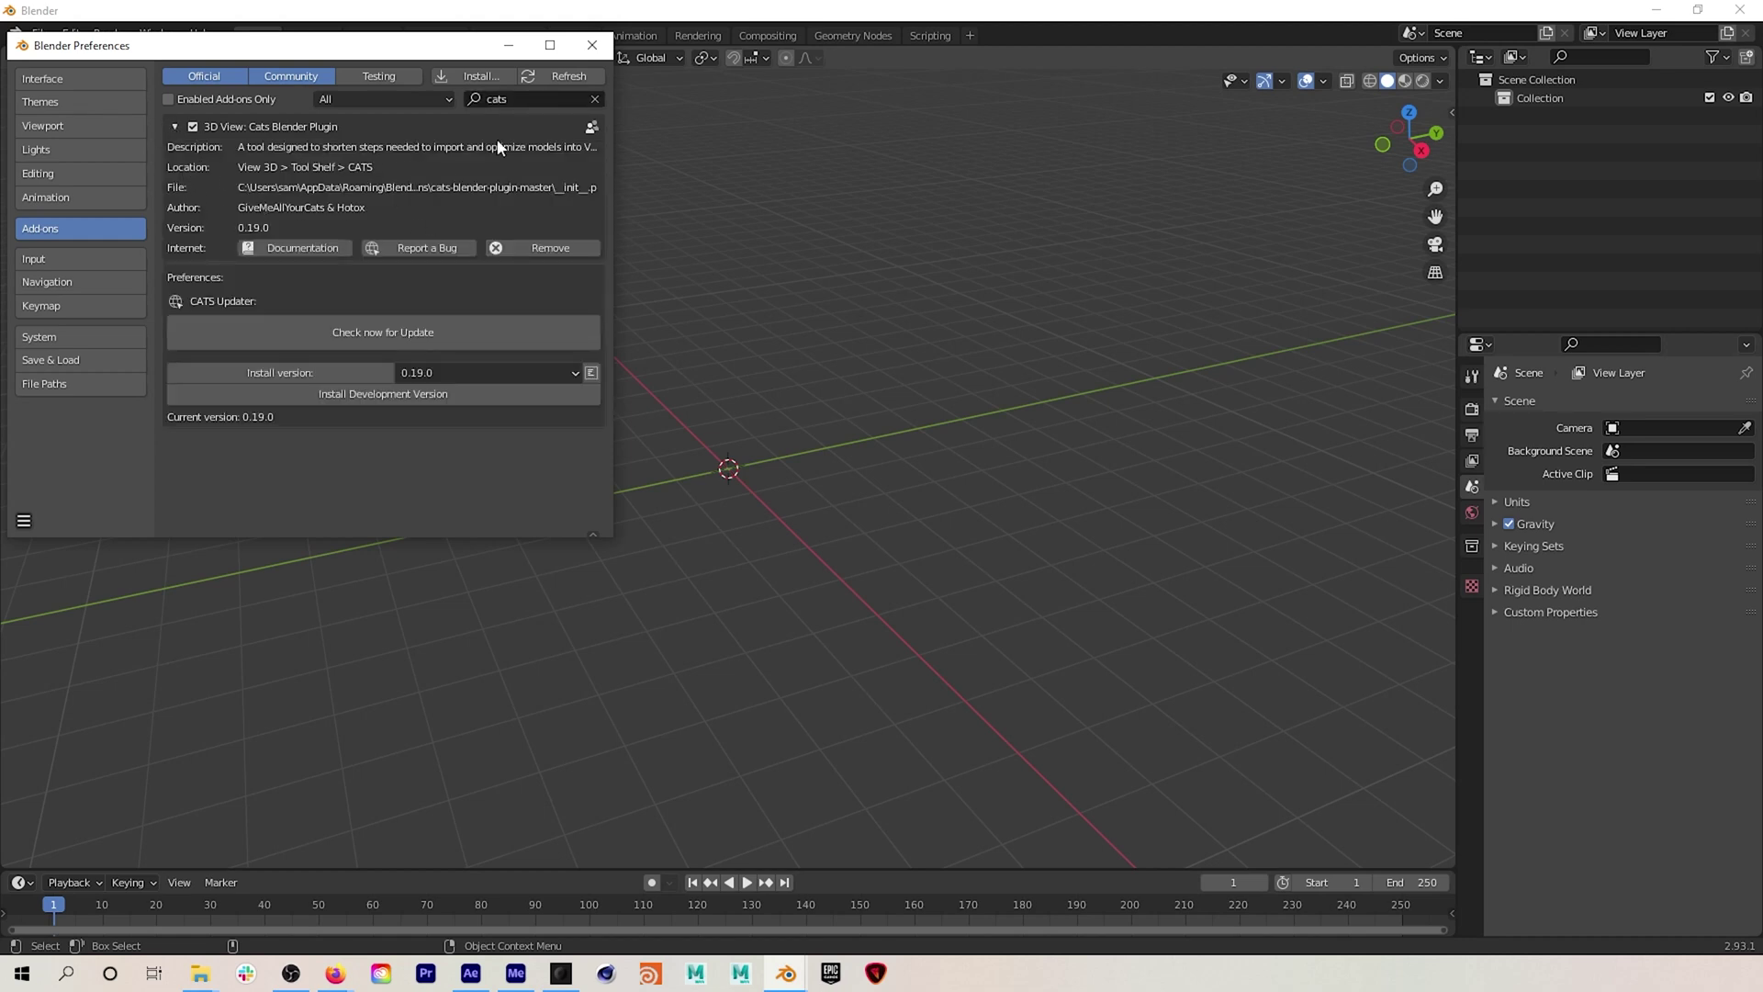
click(586, 53)
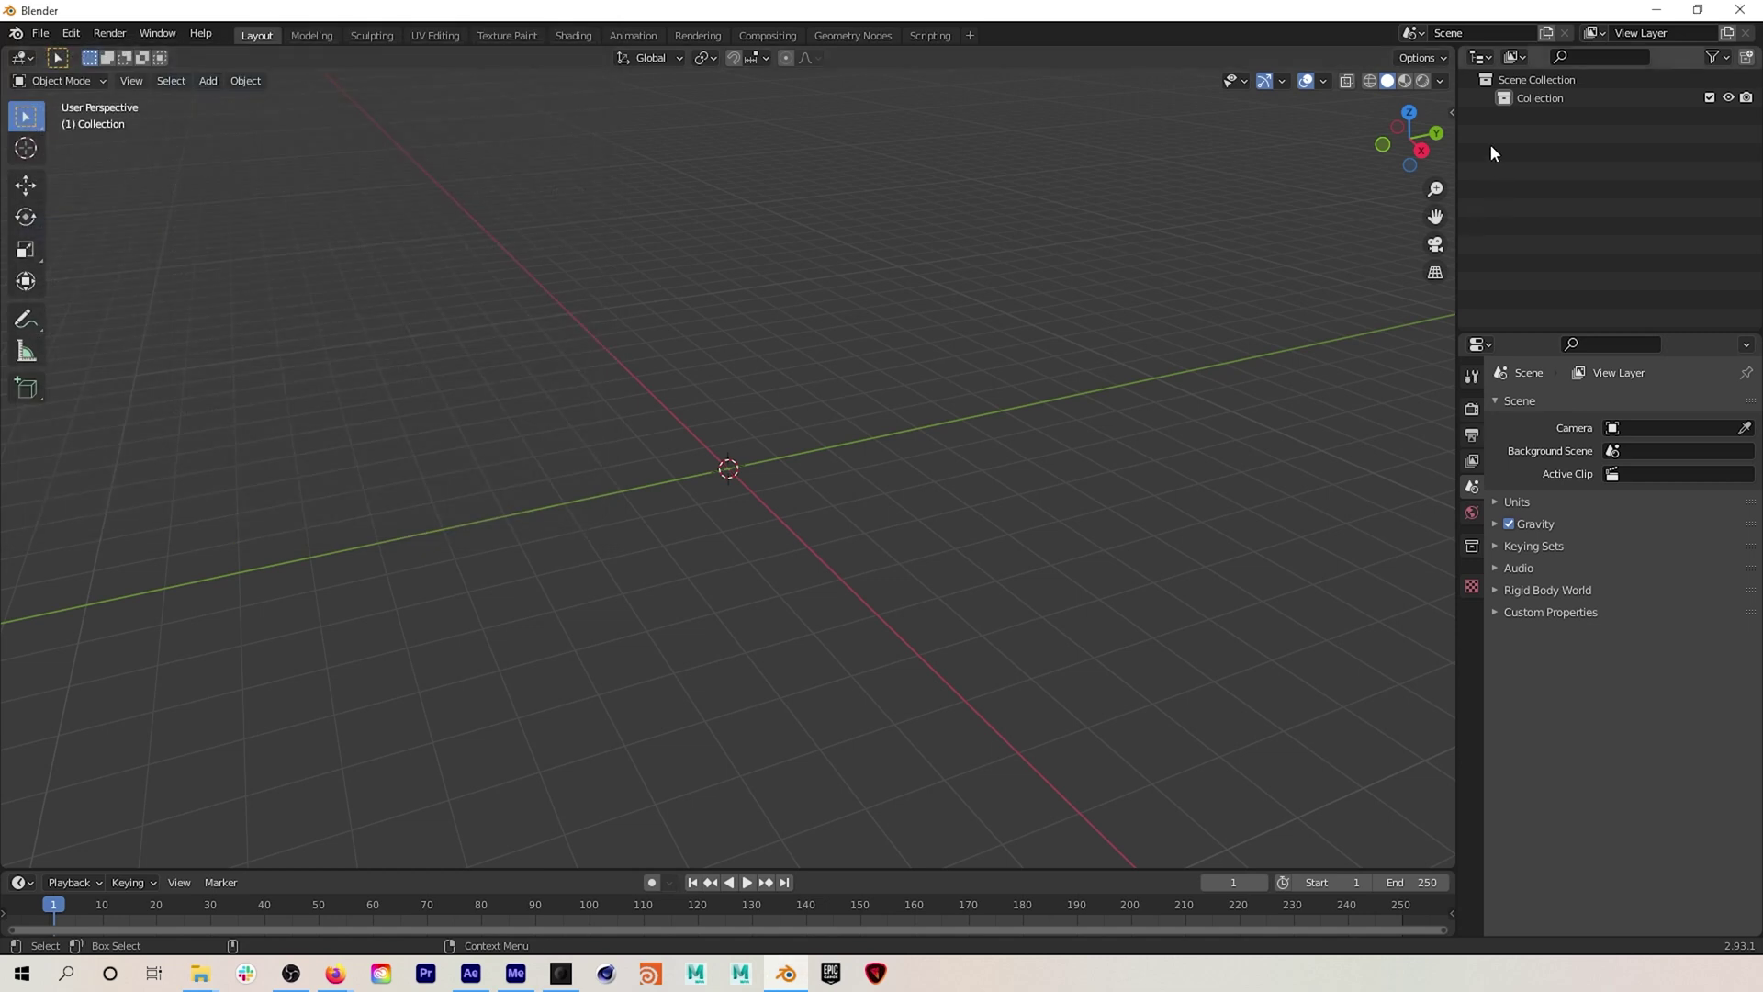
- Show the sidebar's CATS tools to reach Import Model
click(1452, 110)
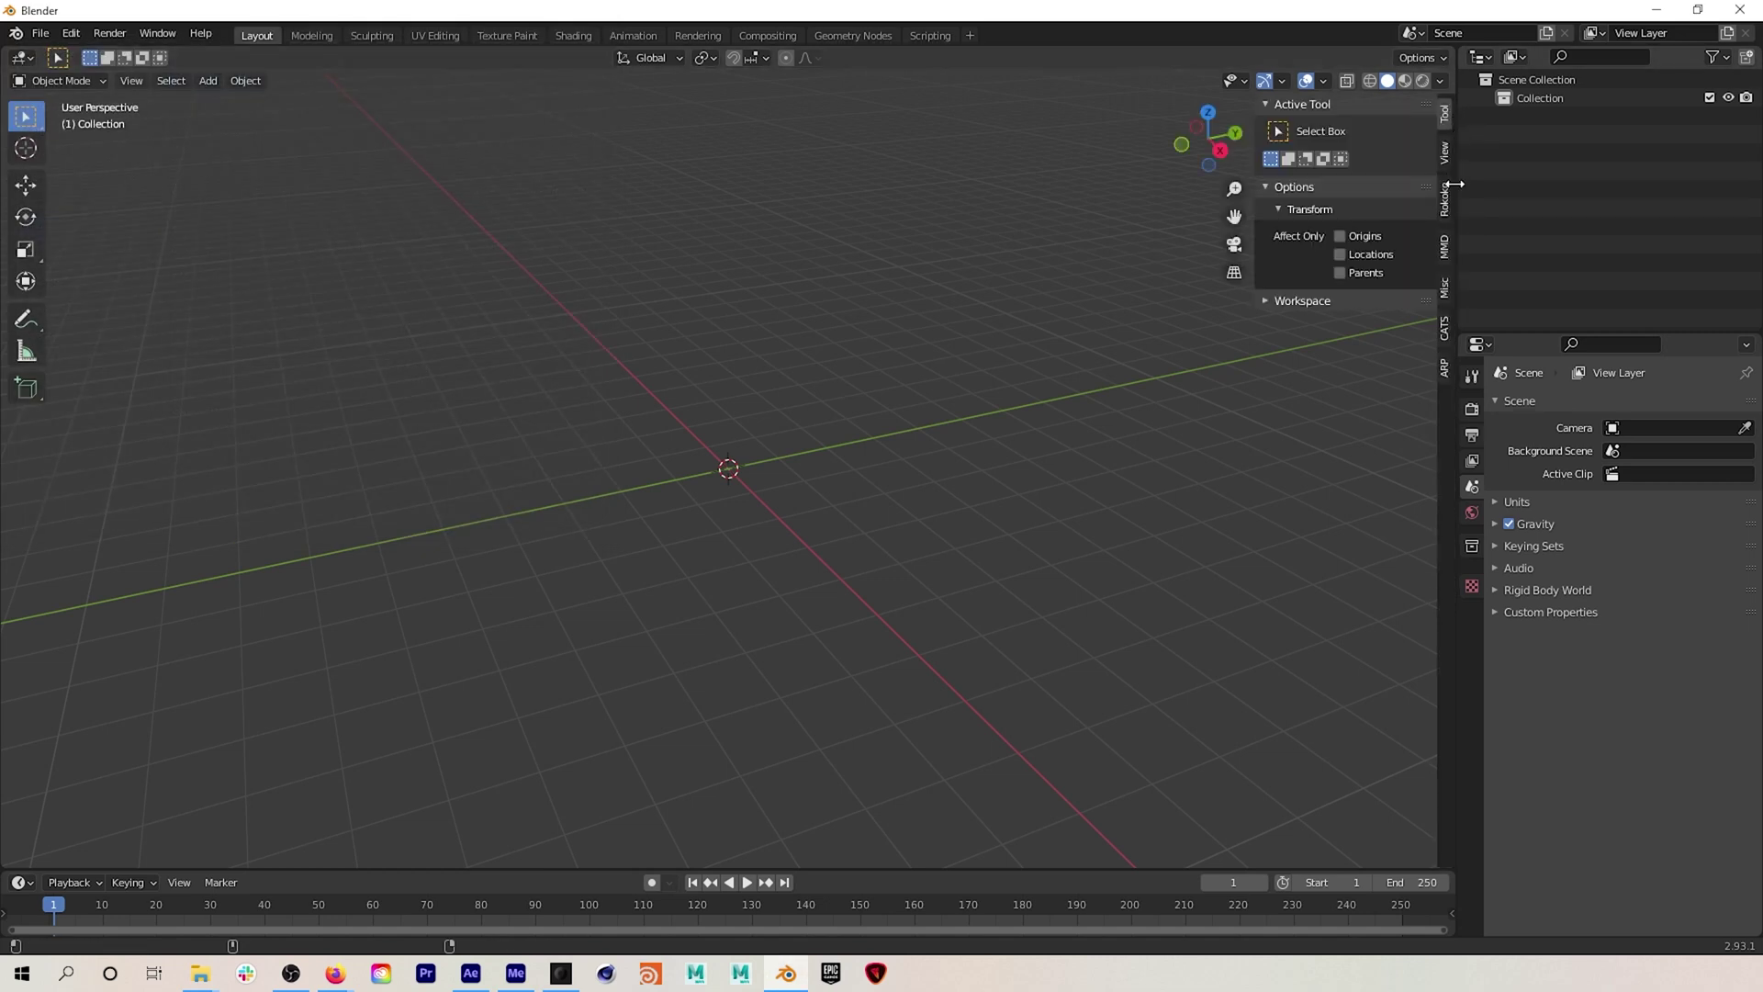
click(1445, 327)
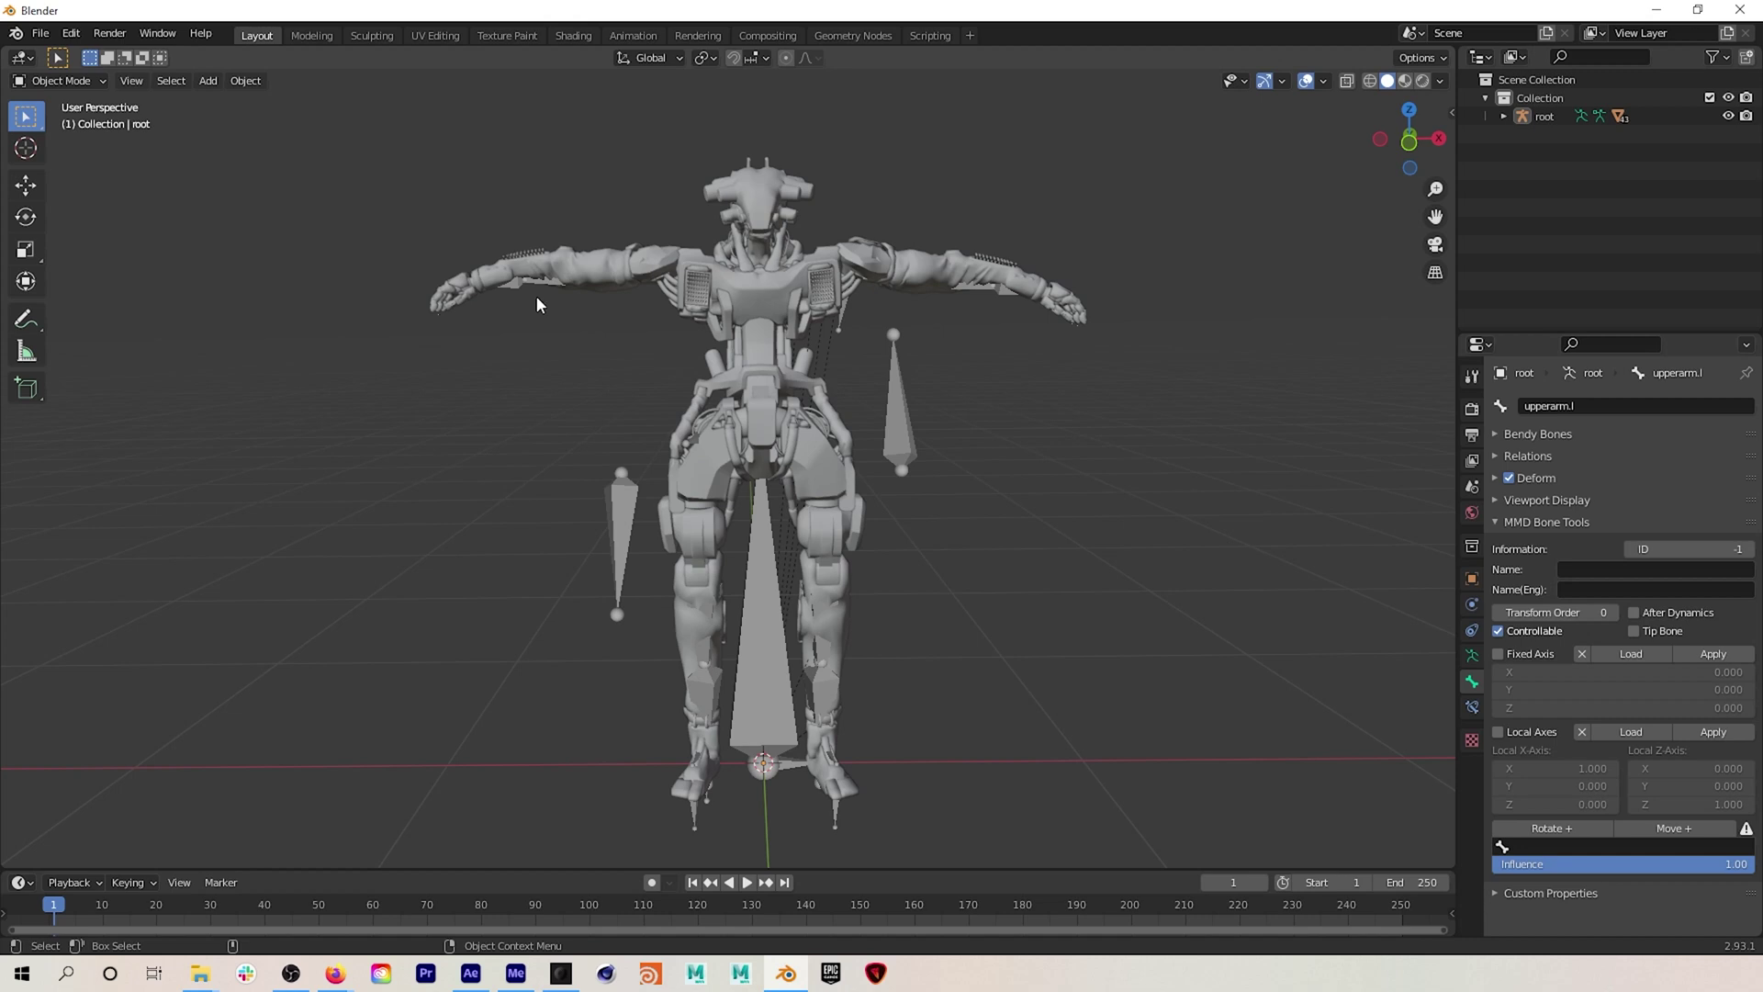
- Select the root armature and switch it through Edit Mode into Pose Mode
click(1547, 116)
click(71, 85)
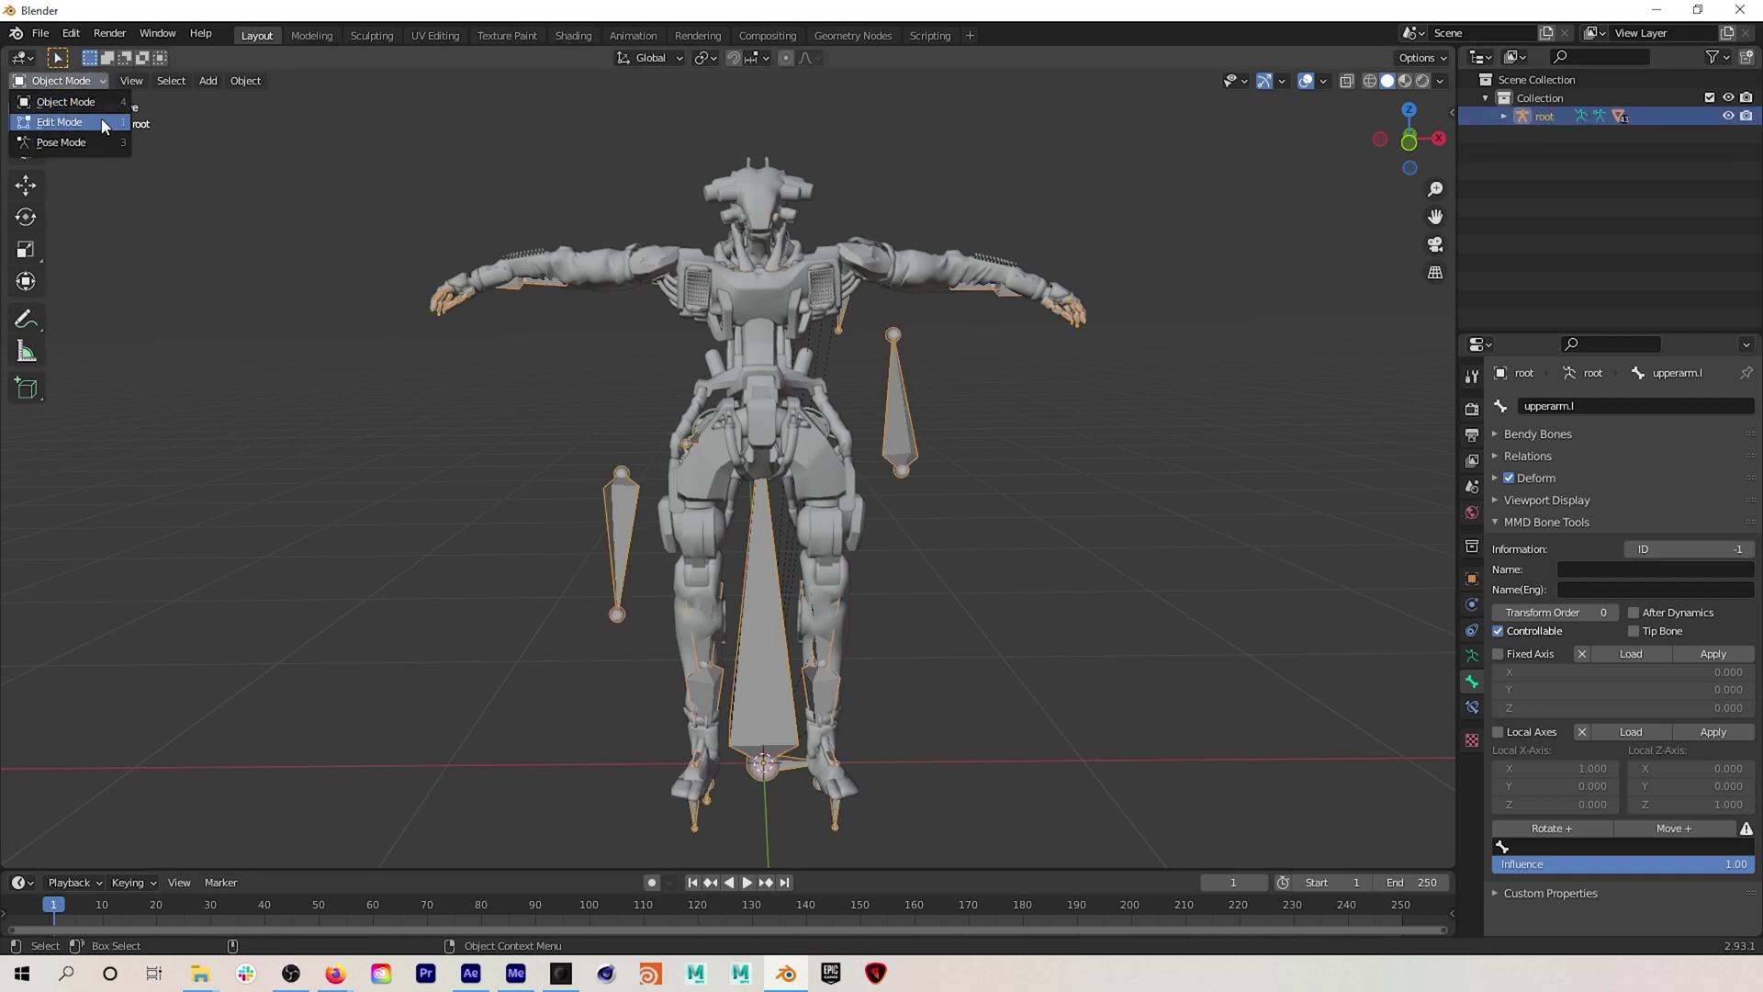
click(64, 81)
click(64, 81)
click(55, 122)
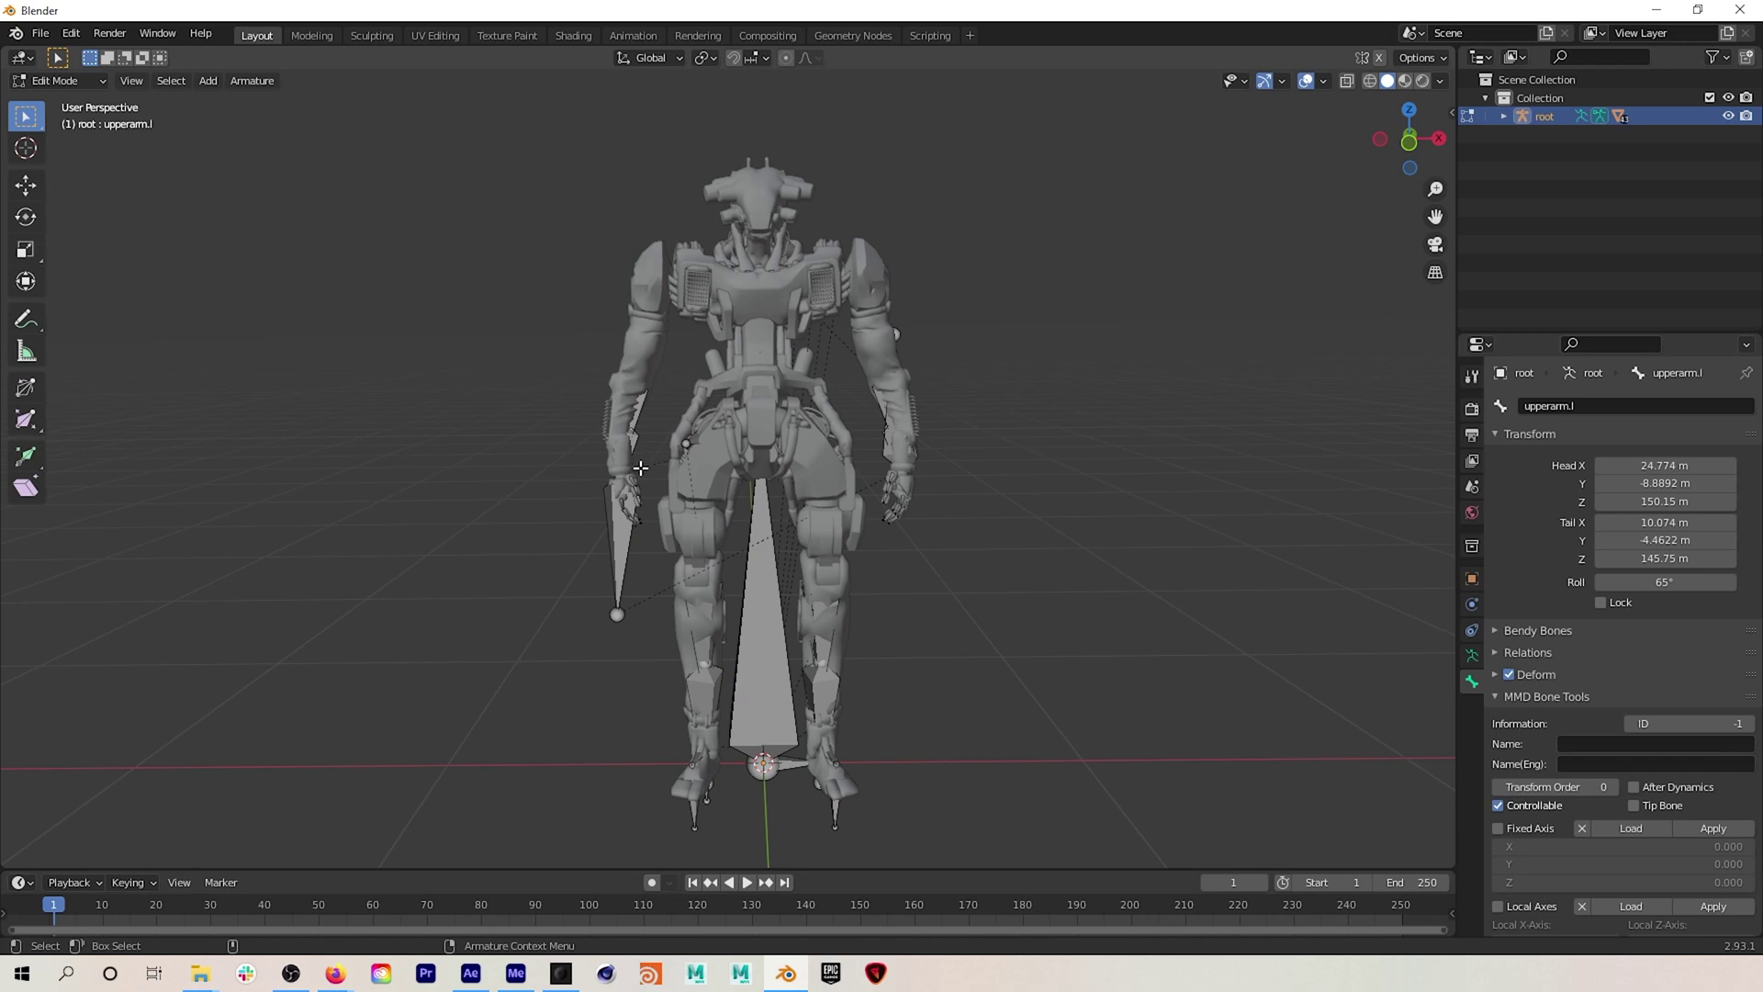
click(77, 81)
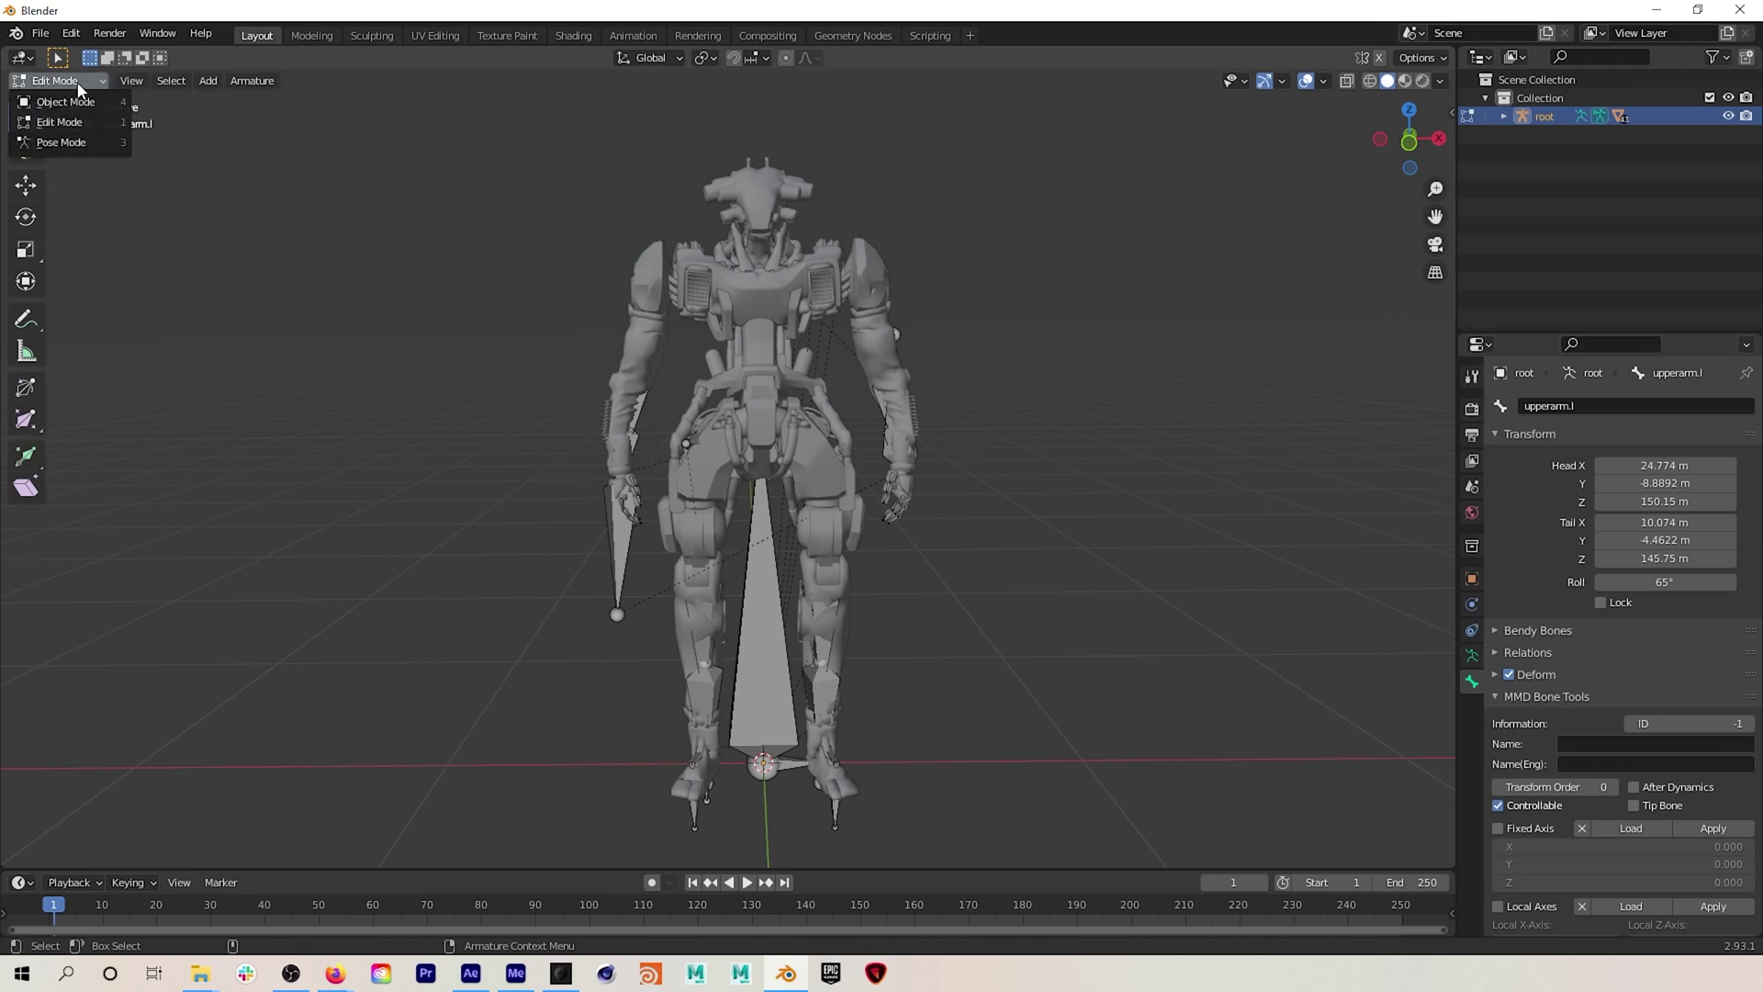
click(64, 142)
- Select all bones and run Apply Pose as Rest Pose from the F3 'apply' search
drag(353, 171, 1148, 836)
key(F3)
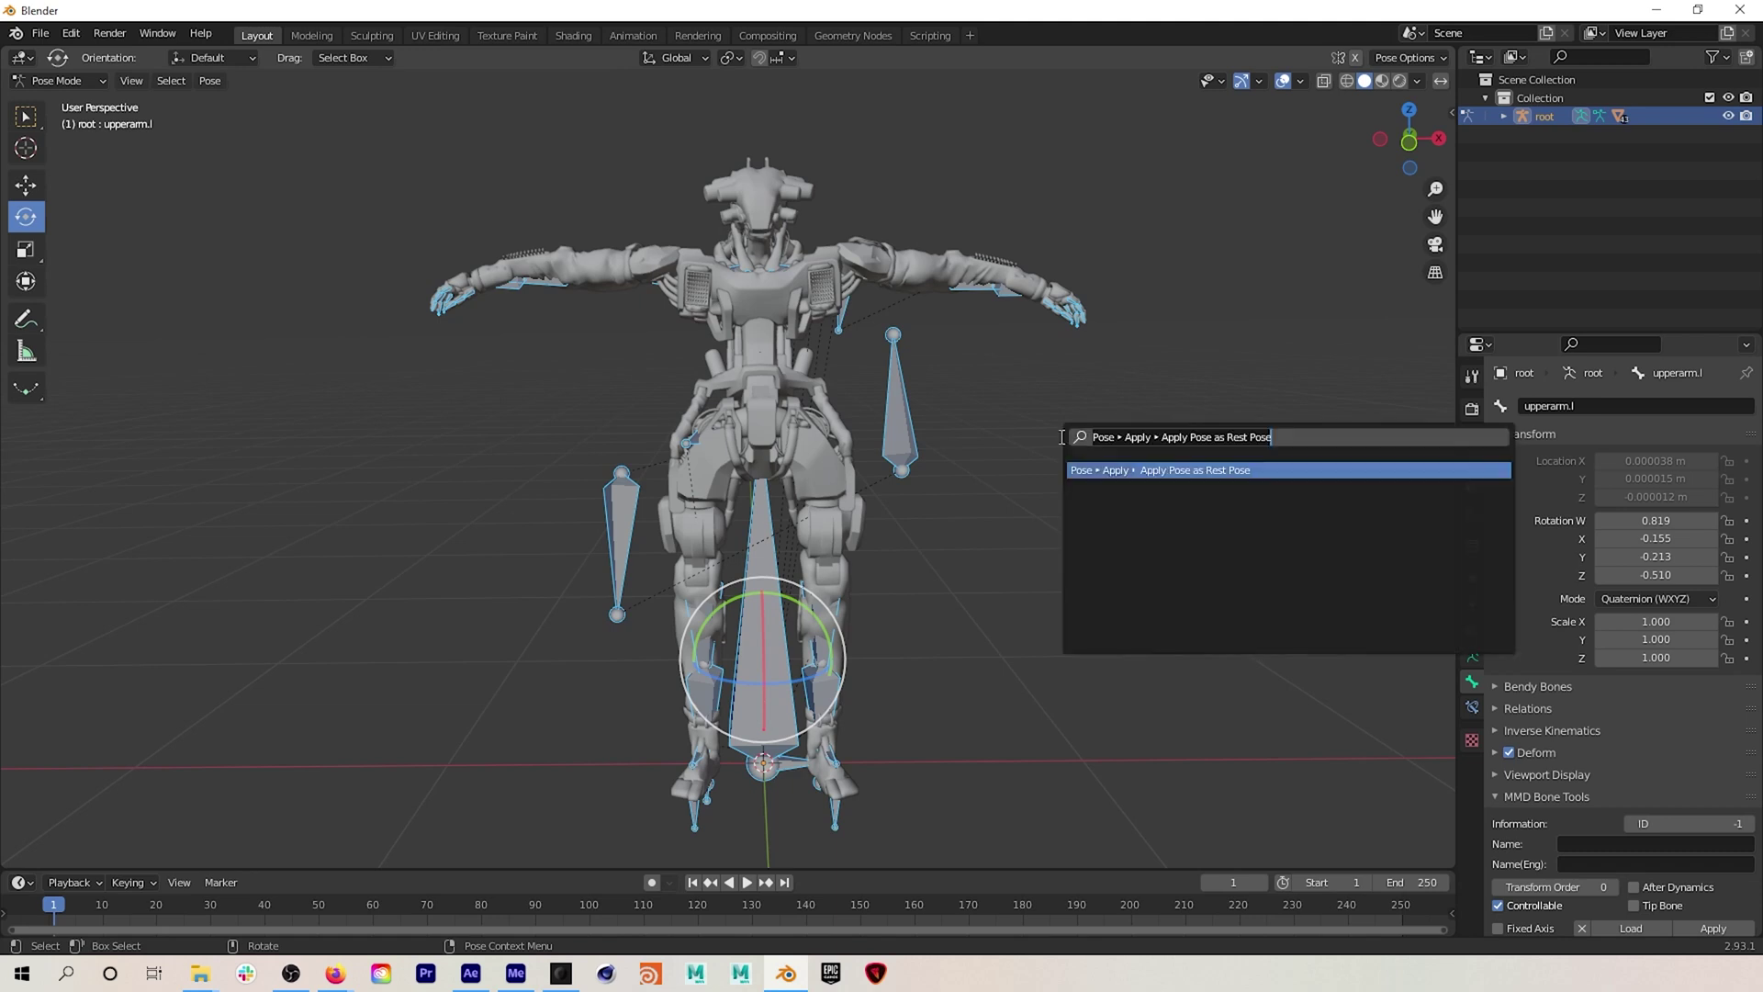
text(apply)
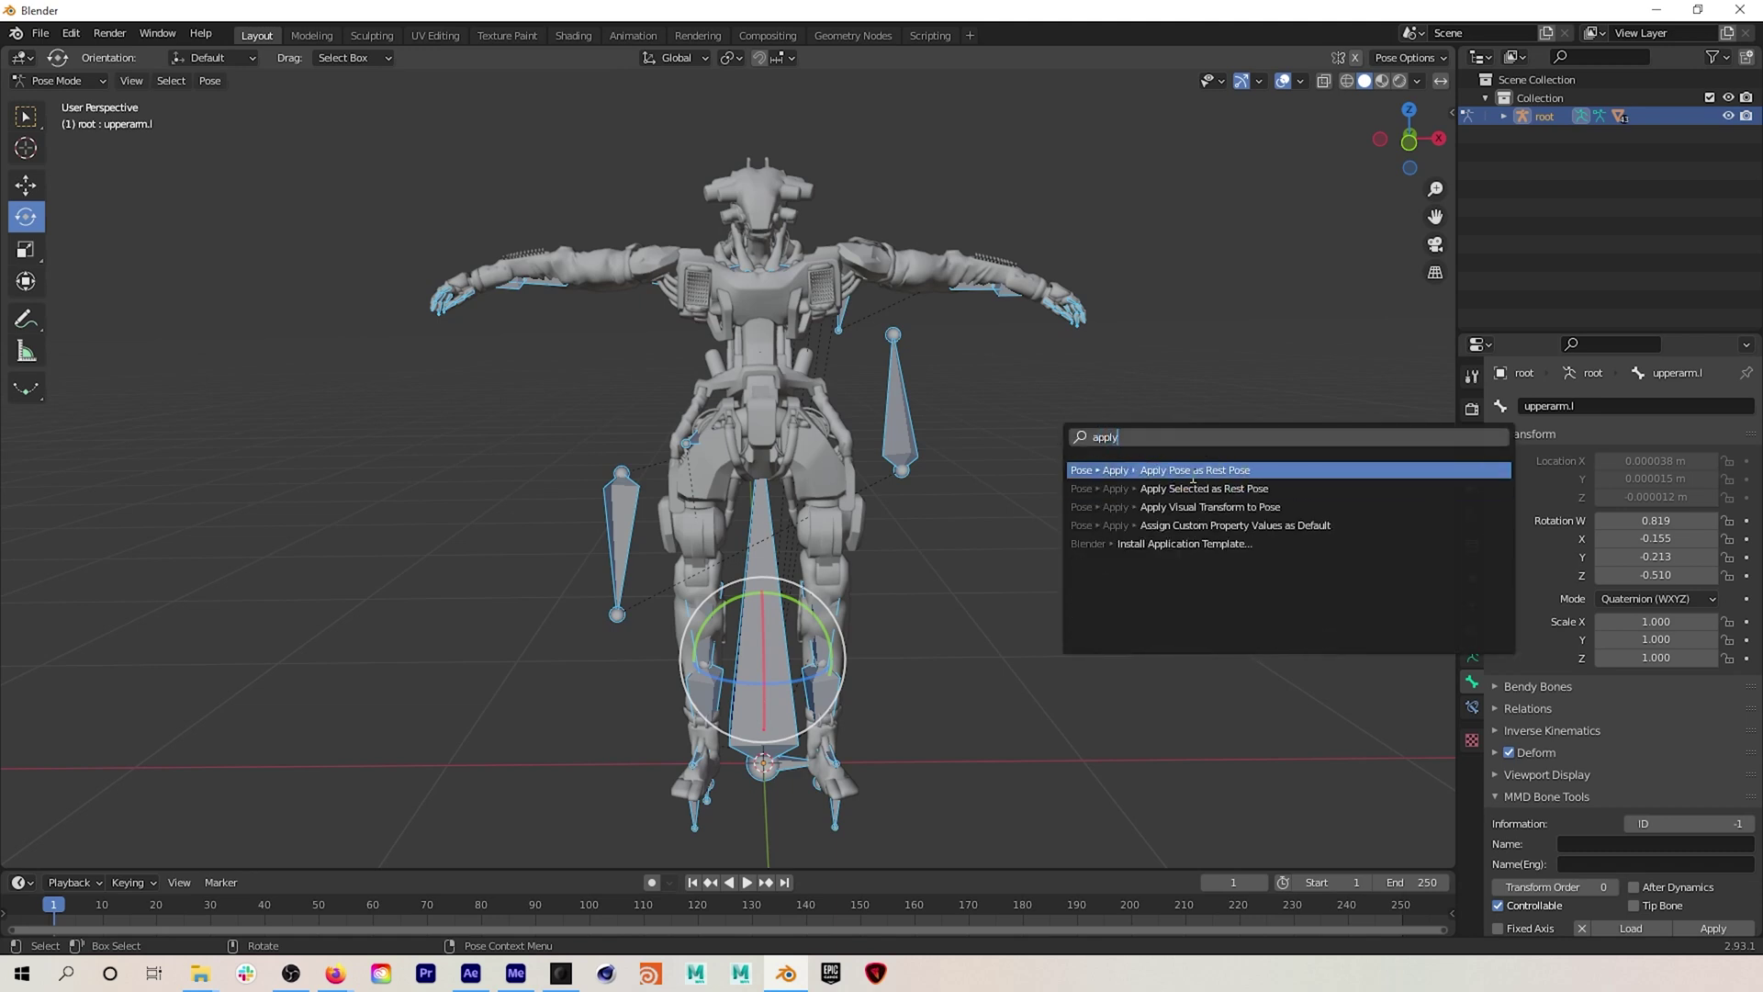
click(1210, 471)
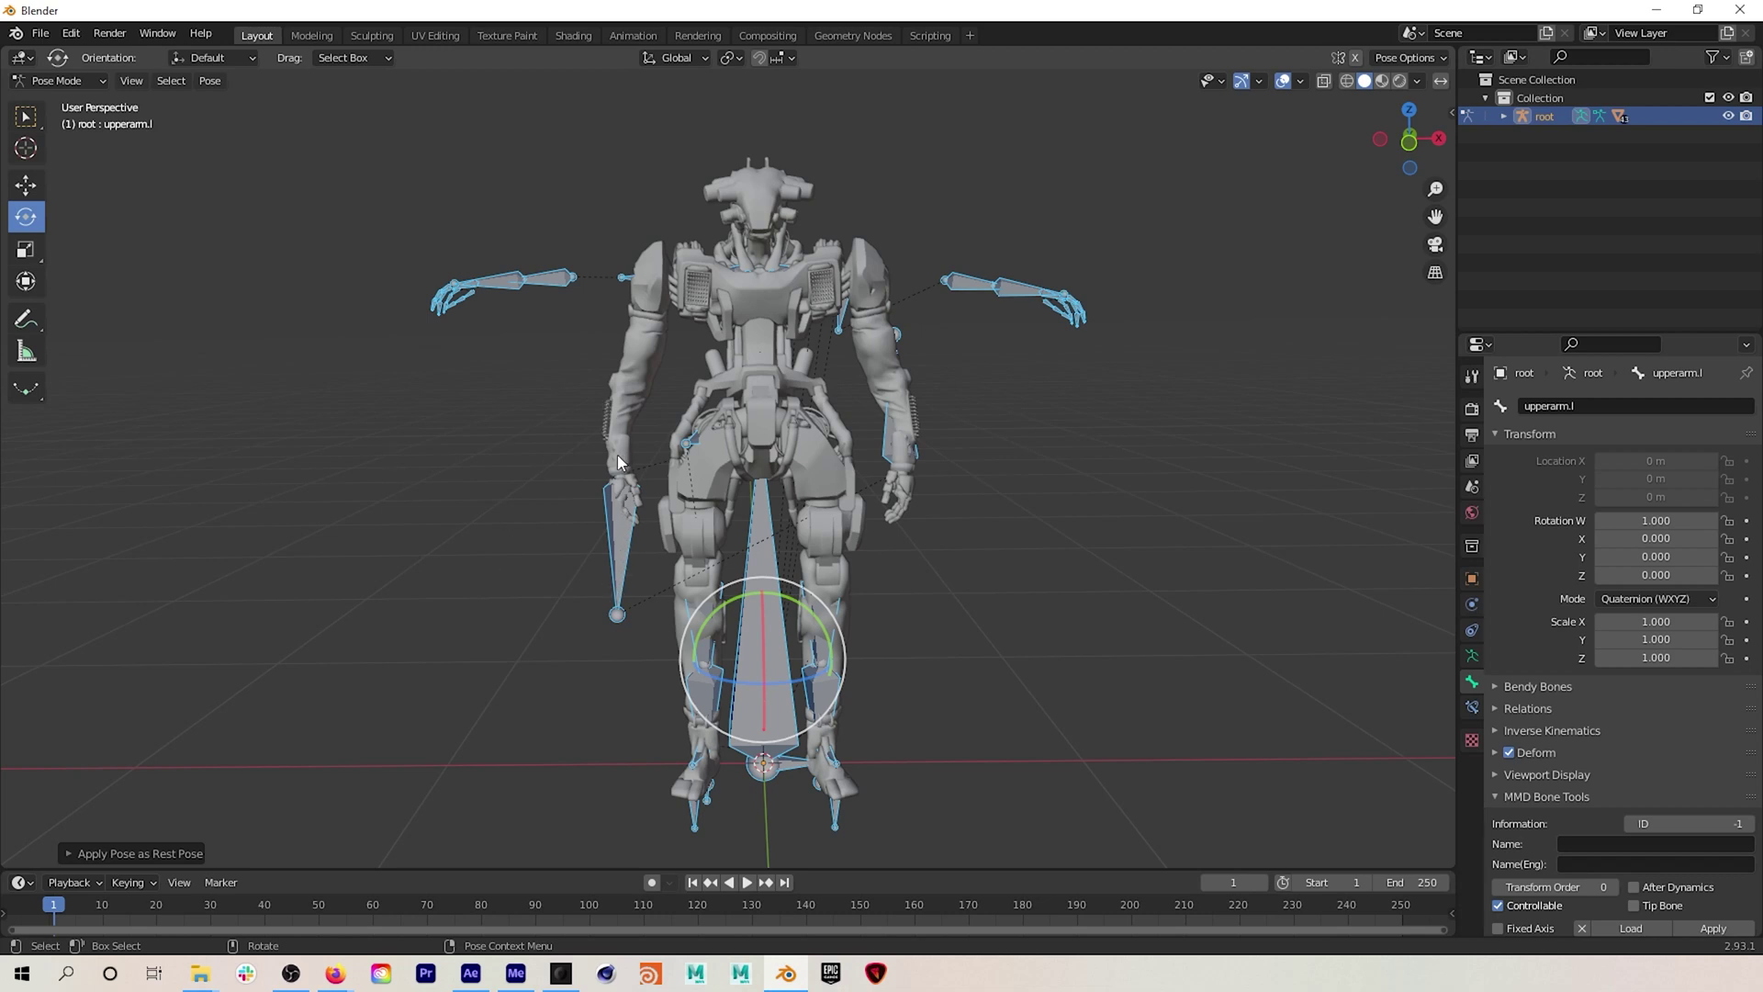
- Undo Apply Pose as Rest Pose, then go through Edit Mode back to Object Mode
key(ctrl+z)
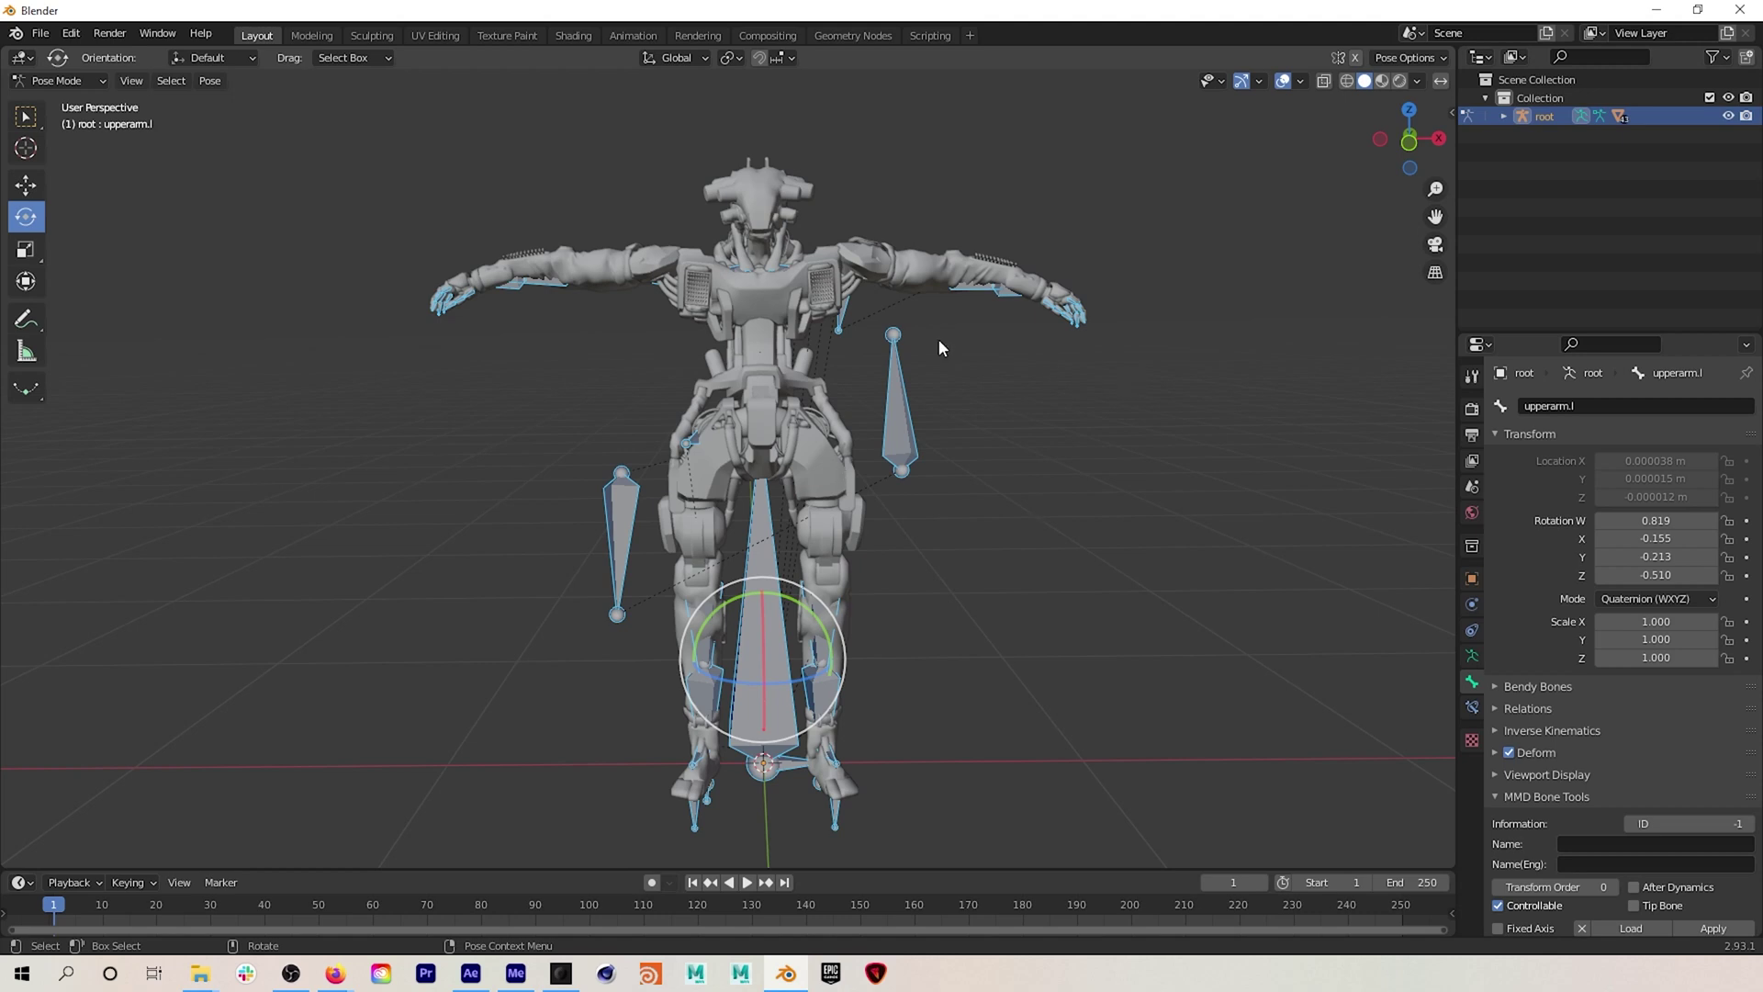
click(50, 80)
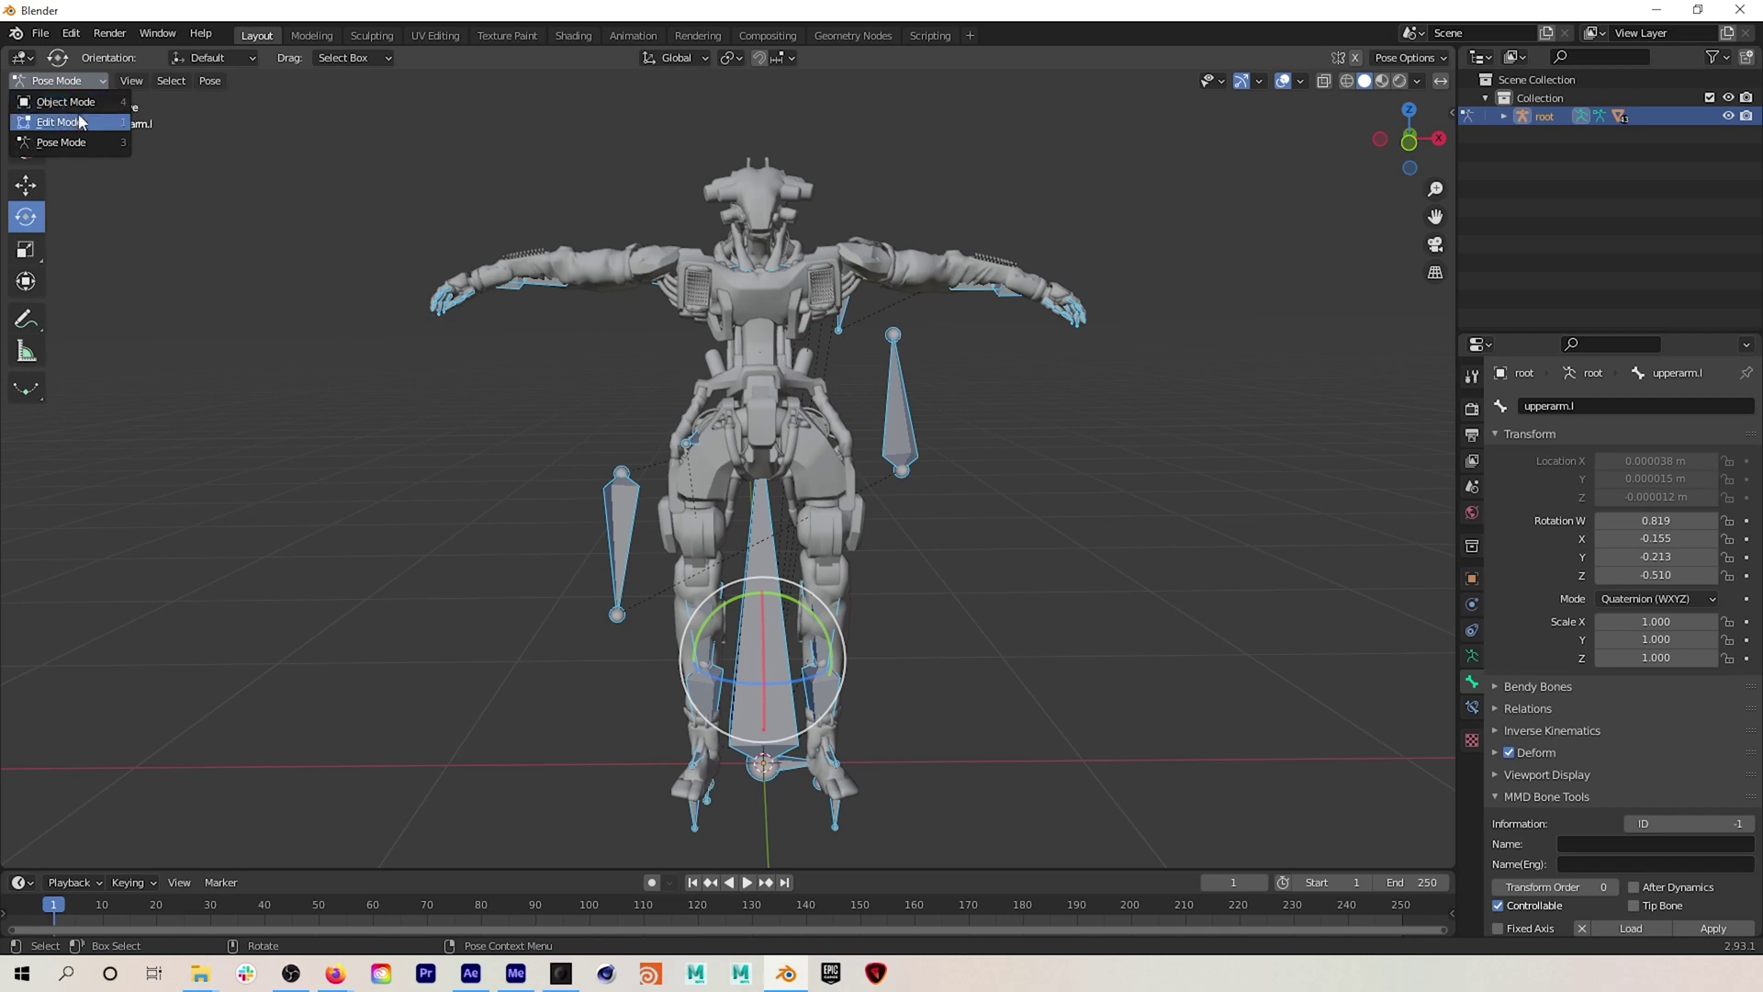
click(79, 120)
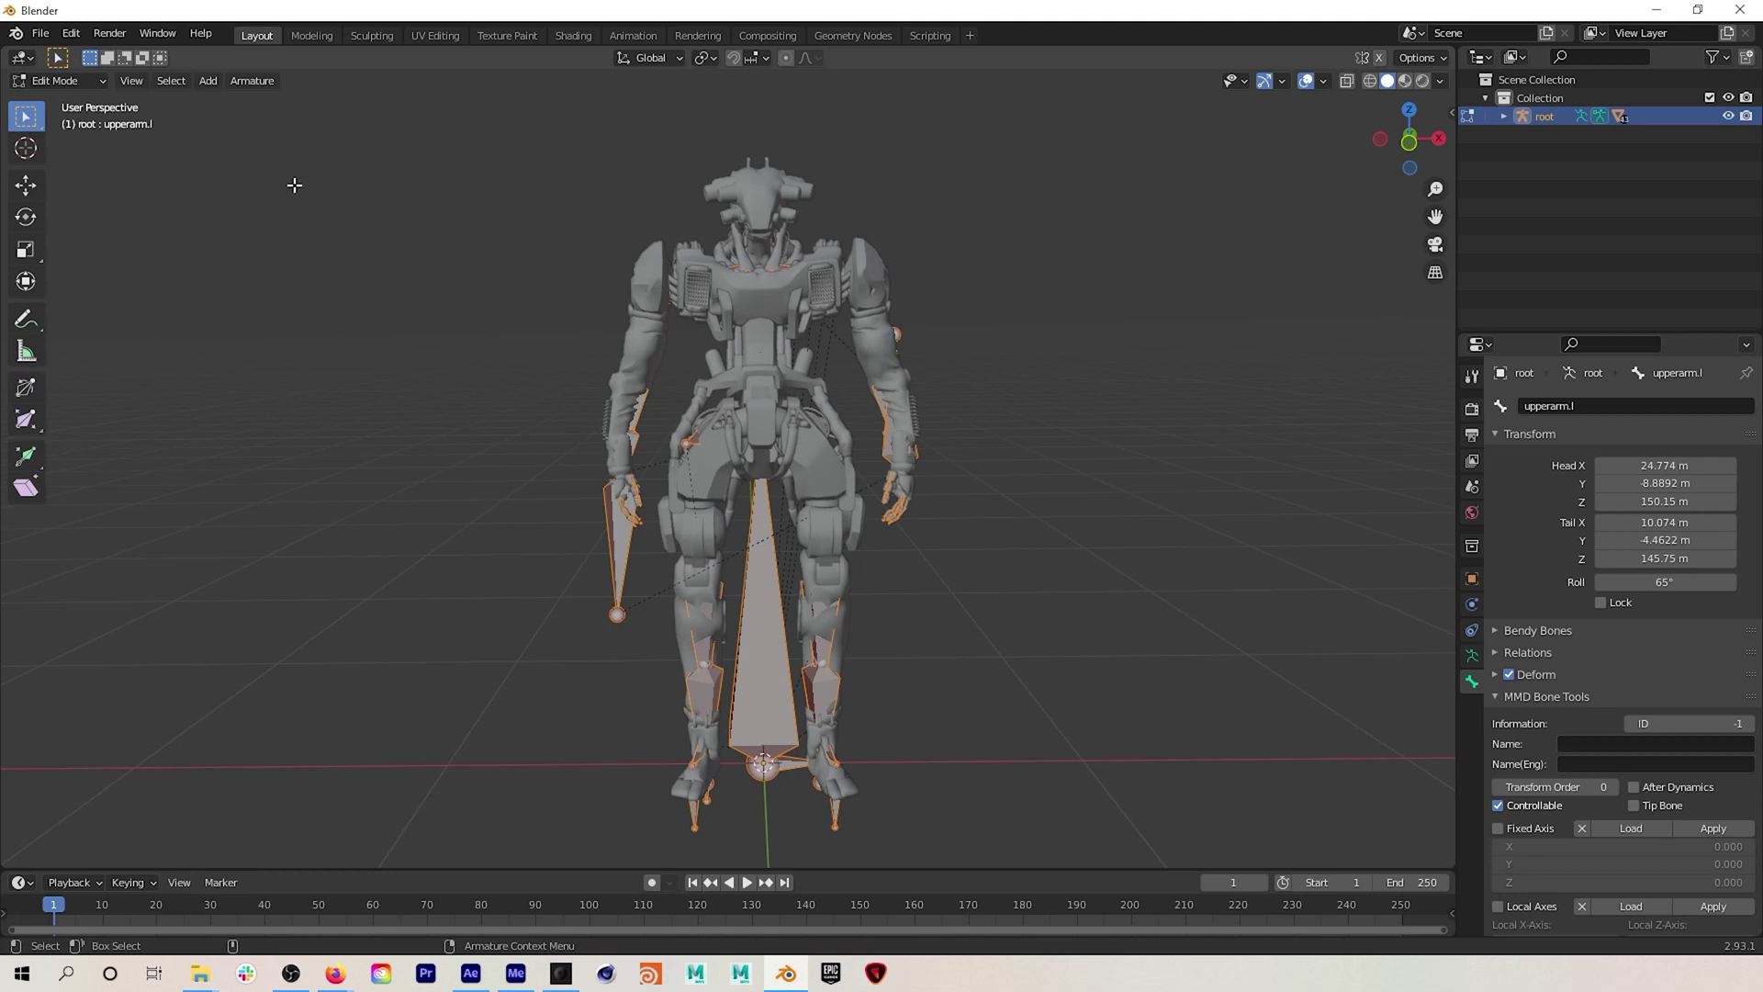
click(102, 79)
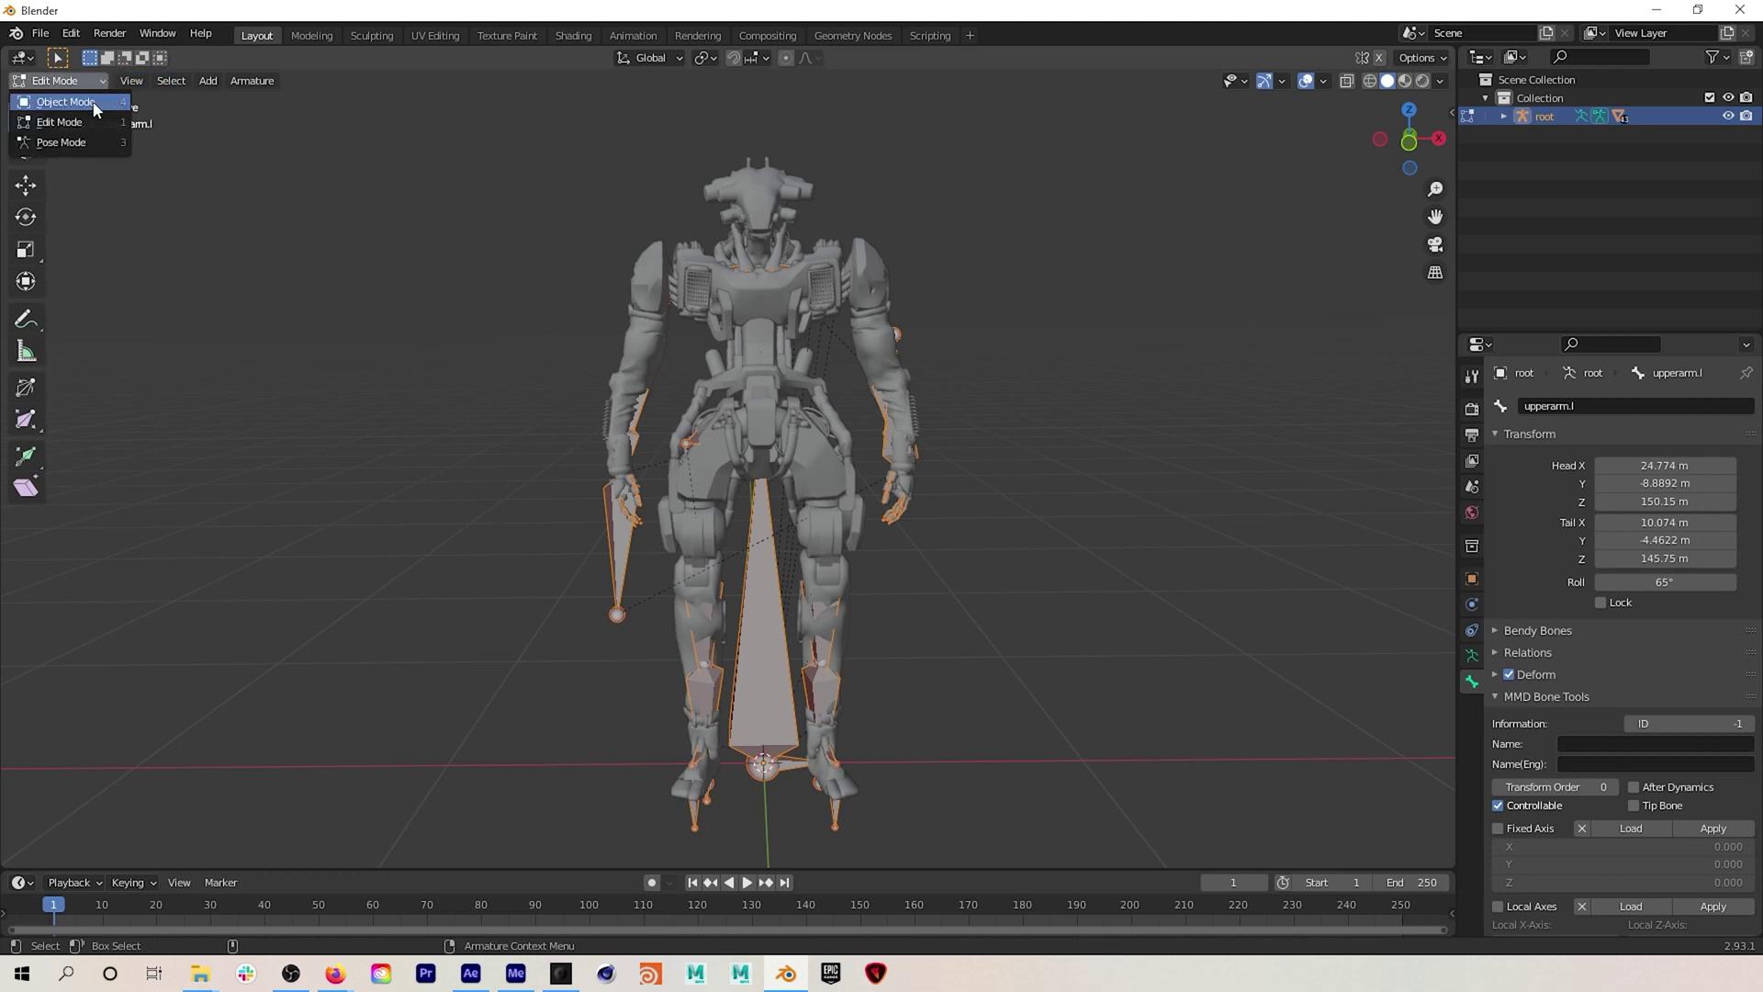
click(95, 101)
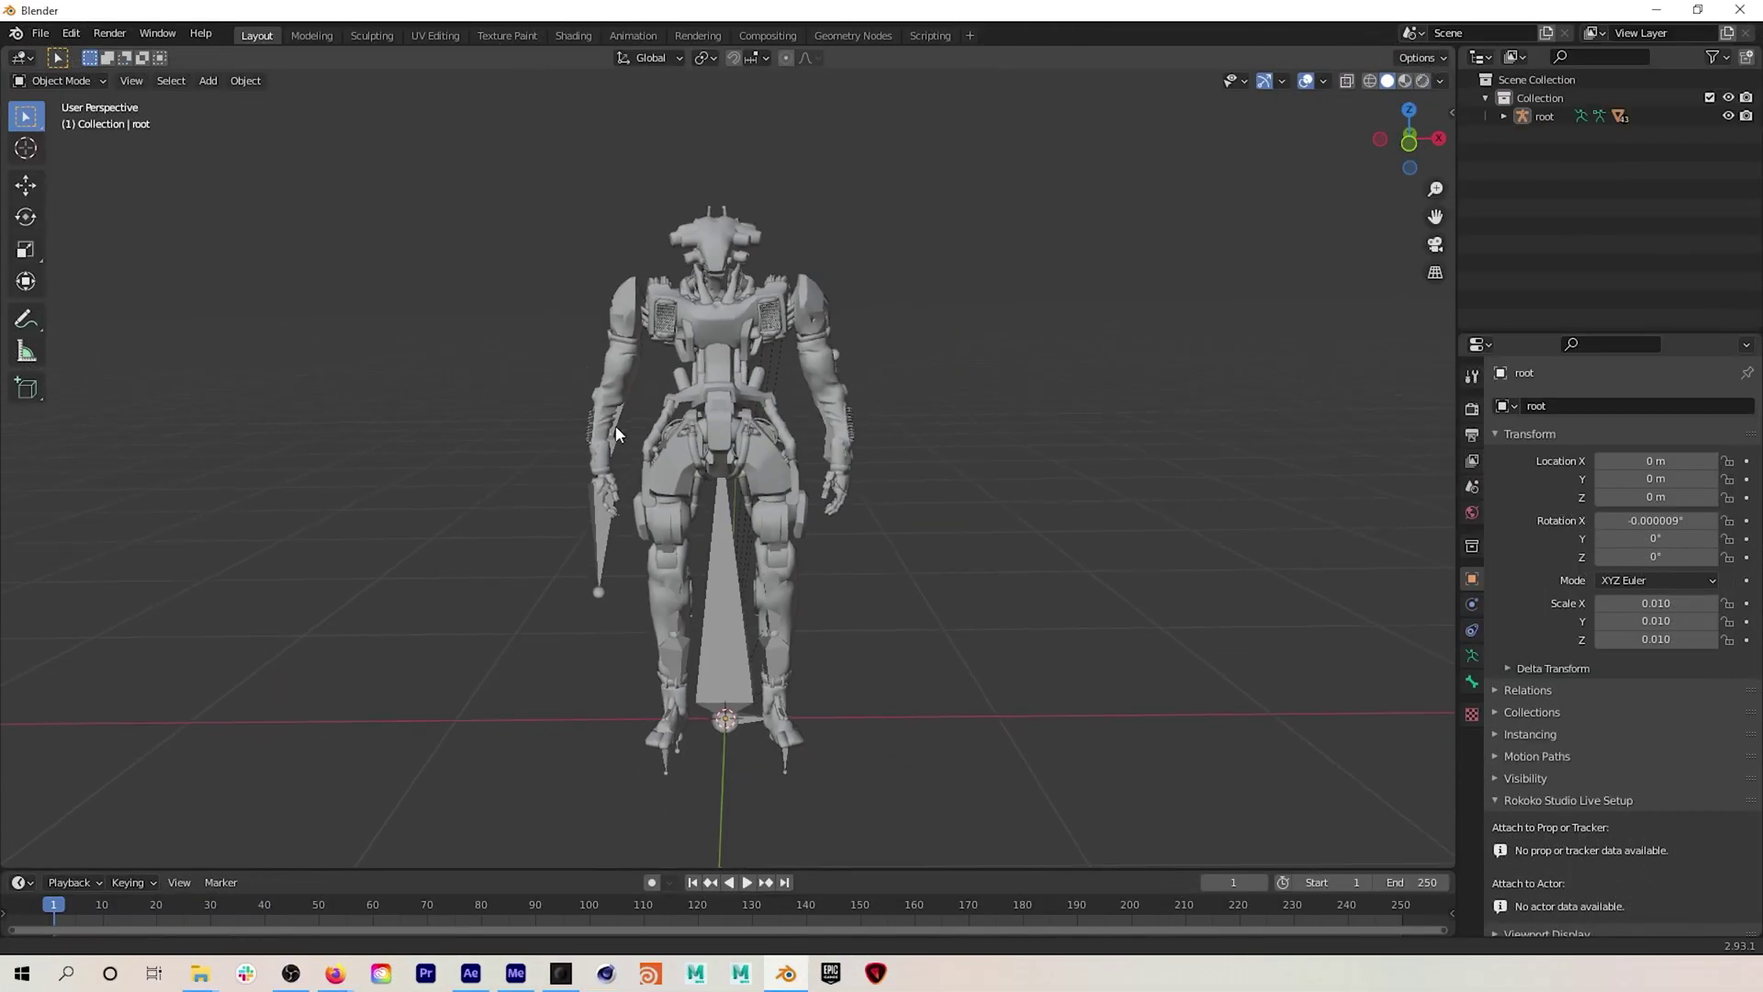
- Select the root armature and start CATS pose mode from the sidebar
scroll(615, 434, up, 2)
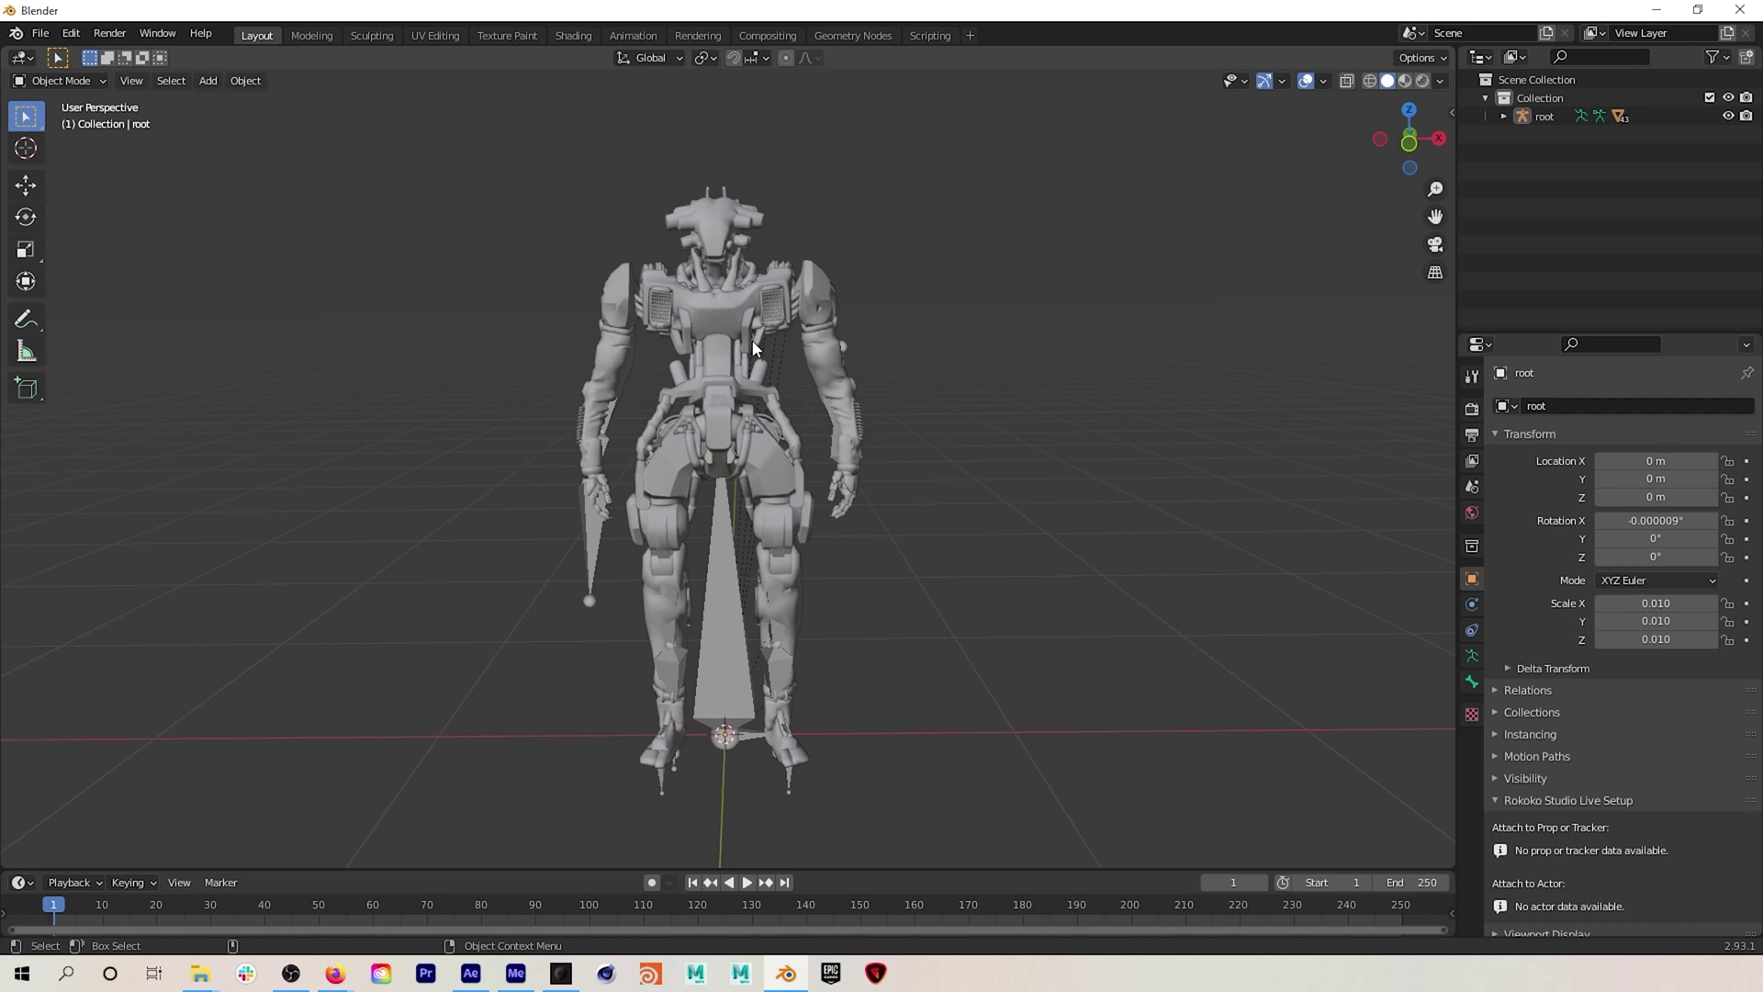
click(1544, 114)
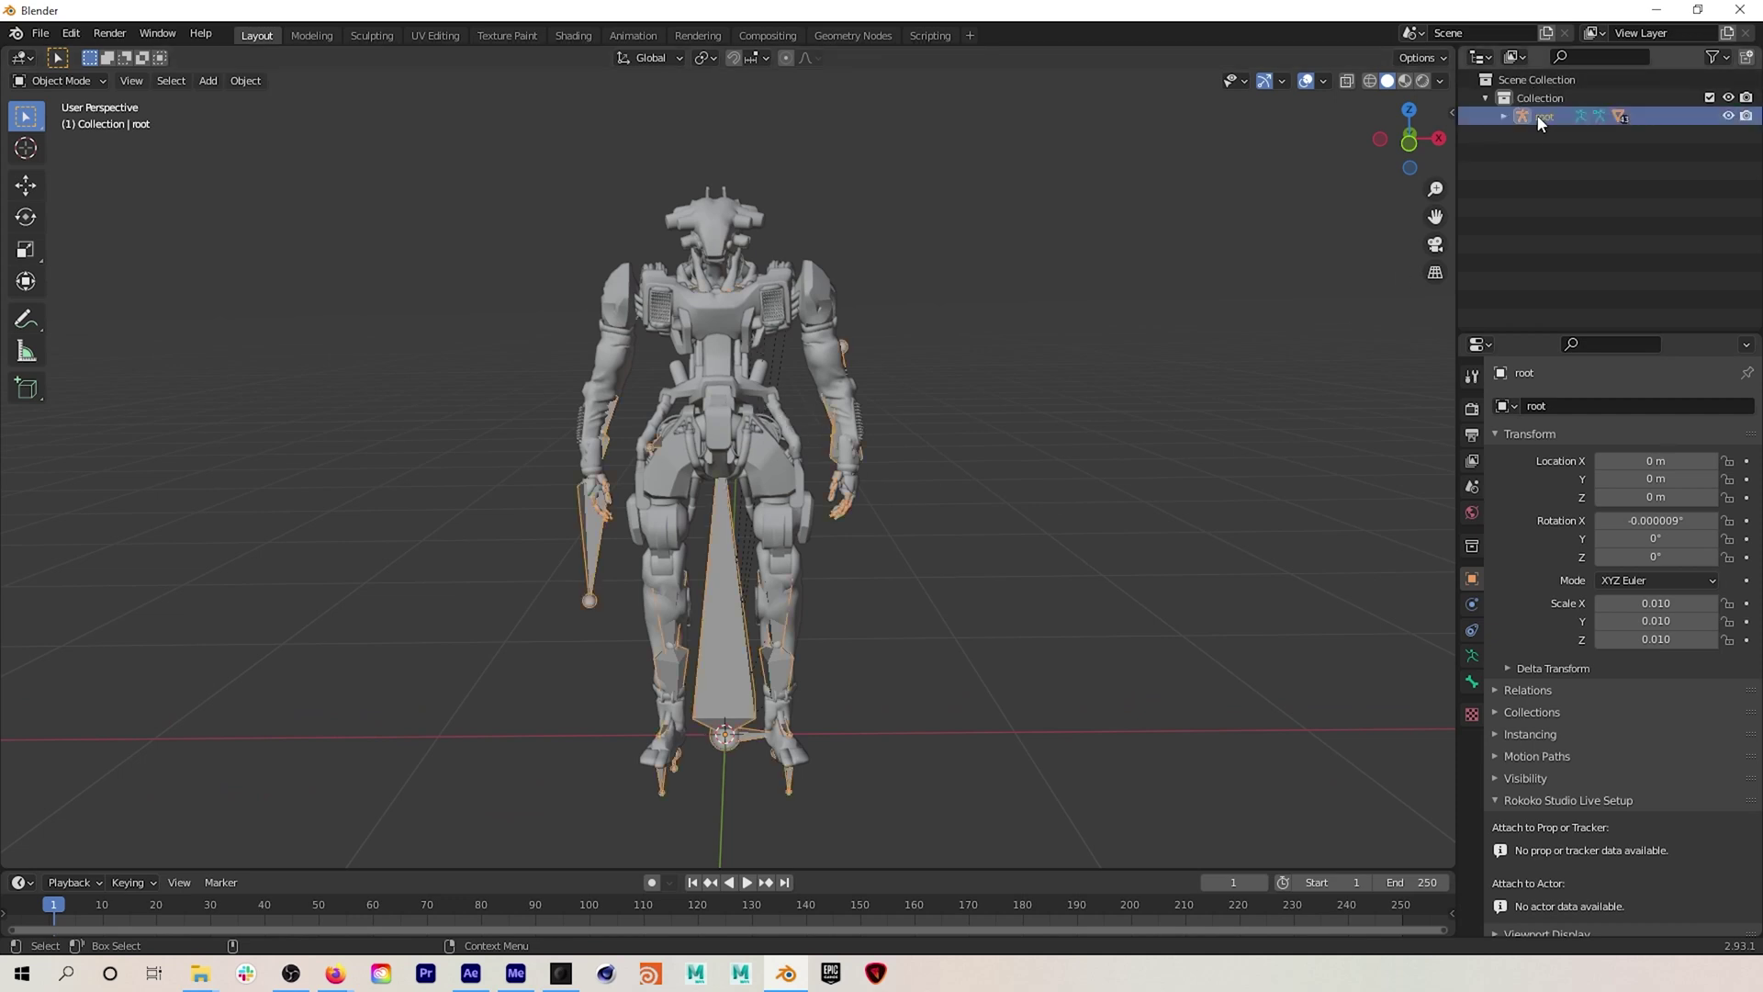
click(1452, 112)
click(1447, 373)
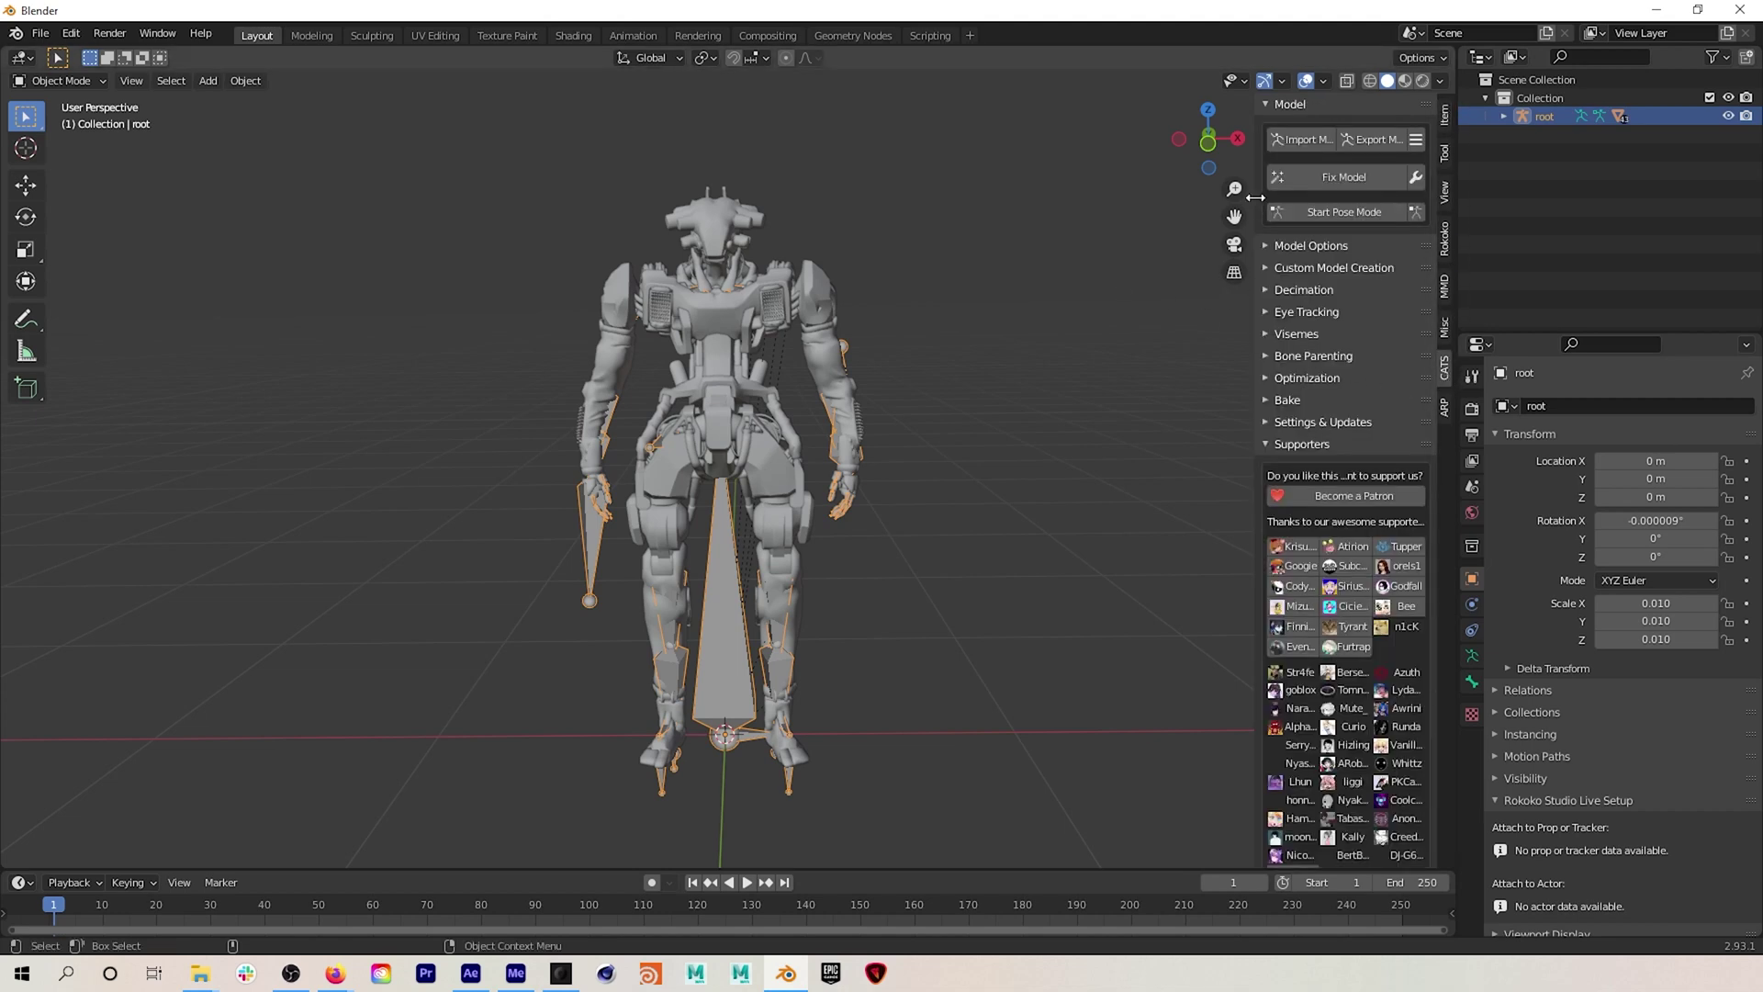
click(1352, 214)
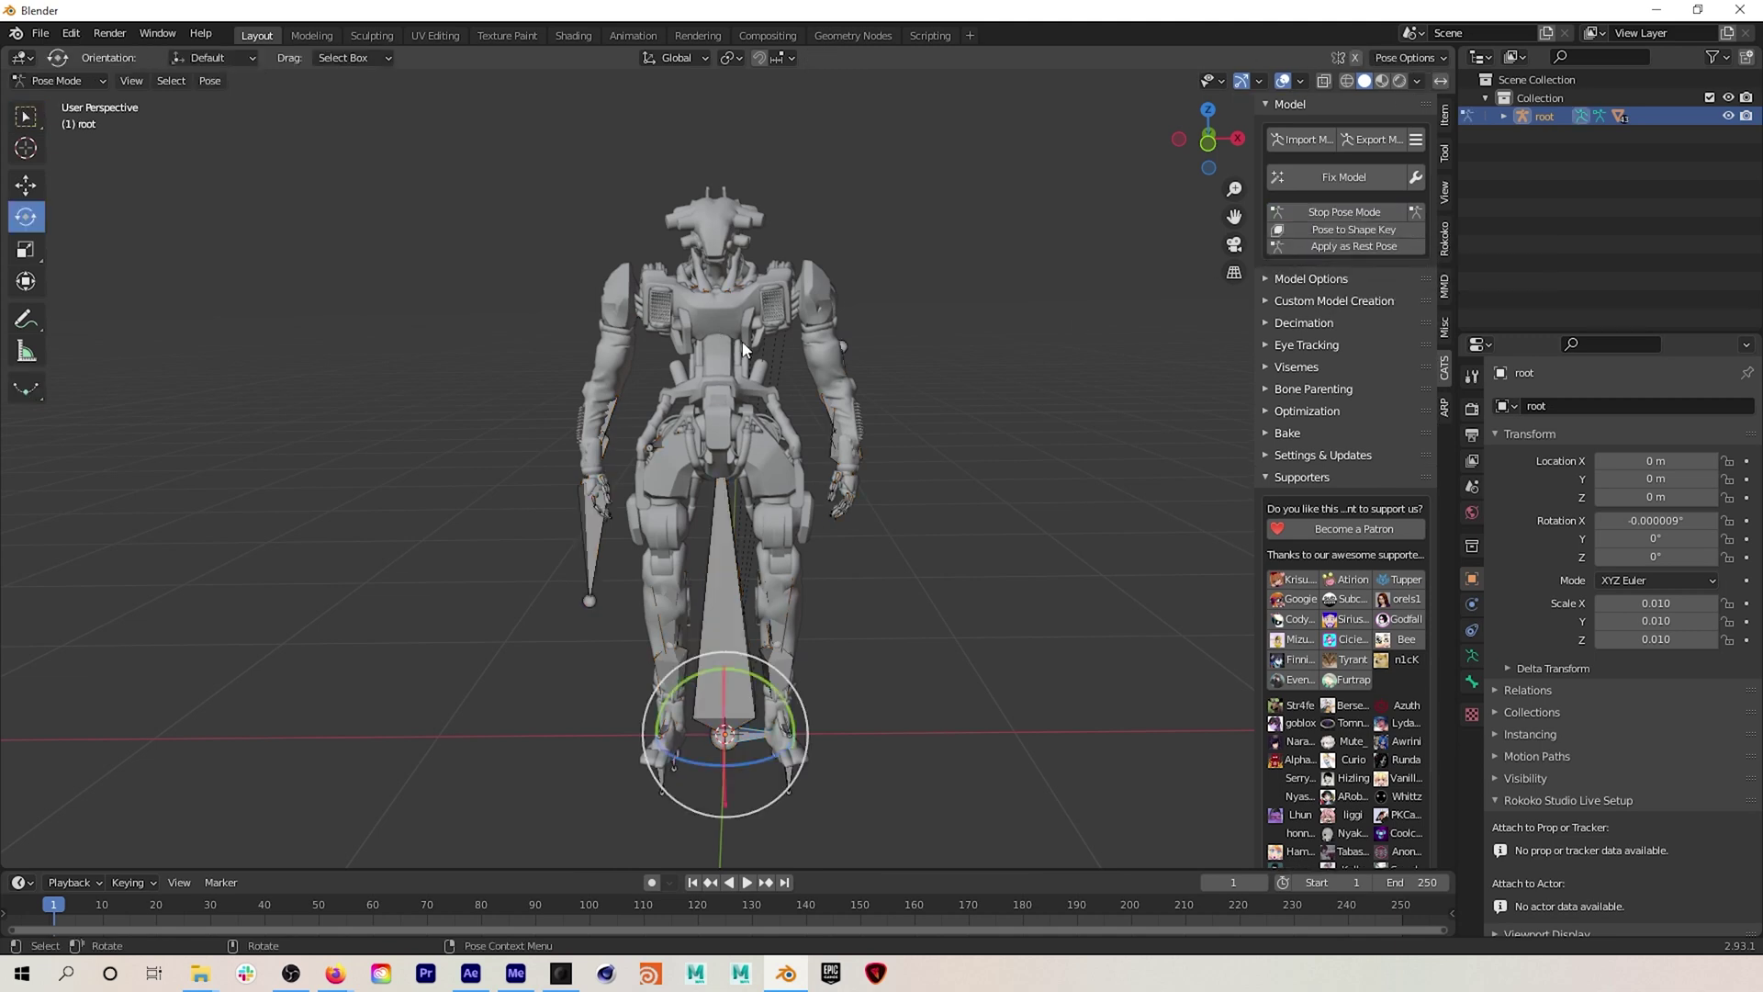
- Rotate upperarm.l and the right shoulder bones outward so both arms form a T-pose
click(817, 300)
click(810, 321)
click(806, 310)
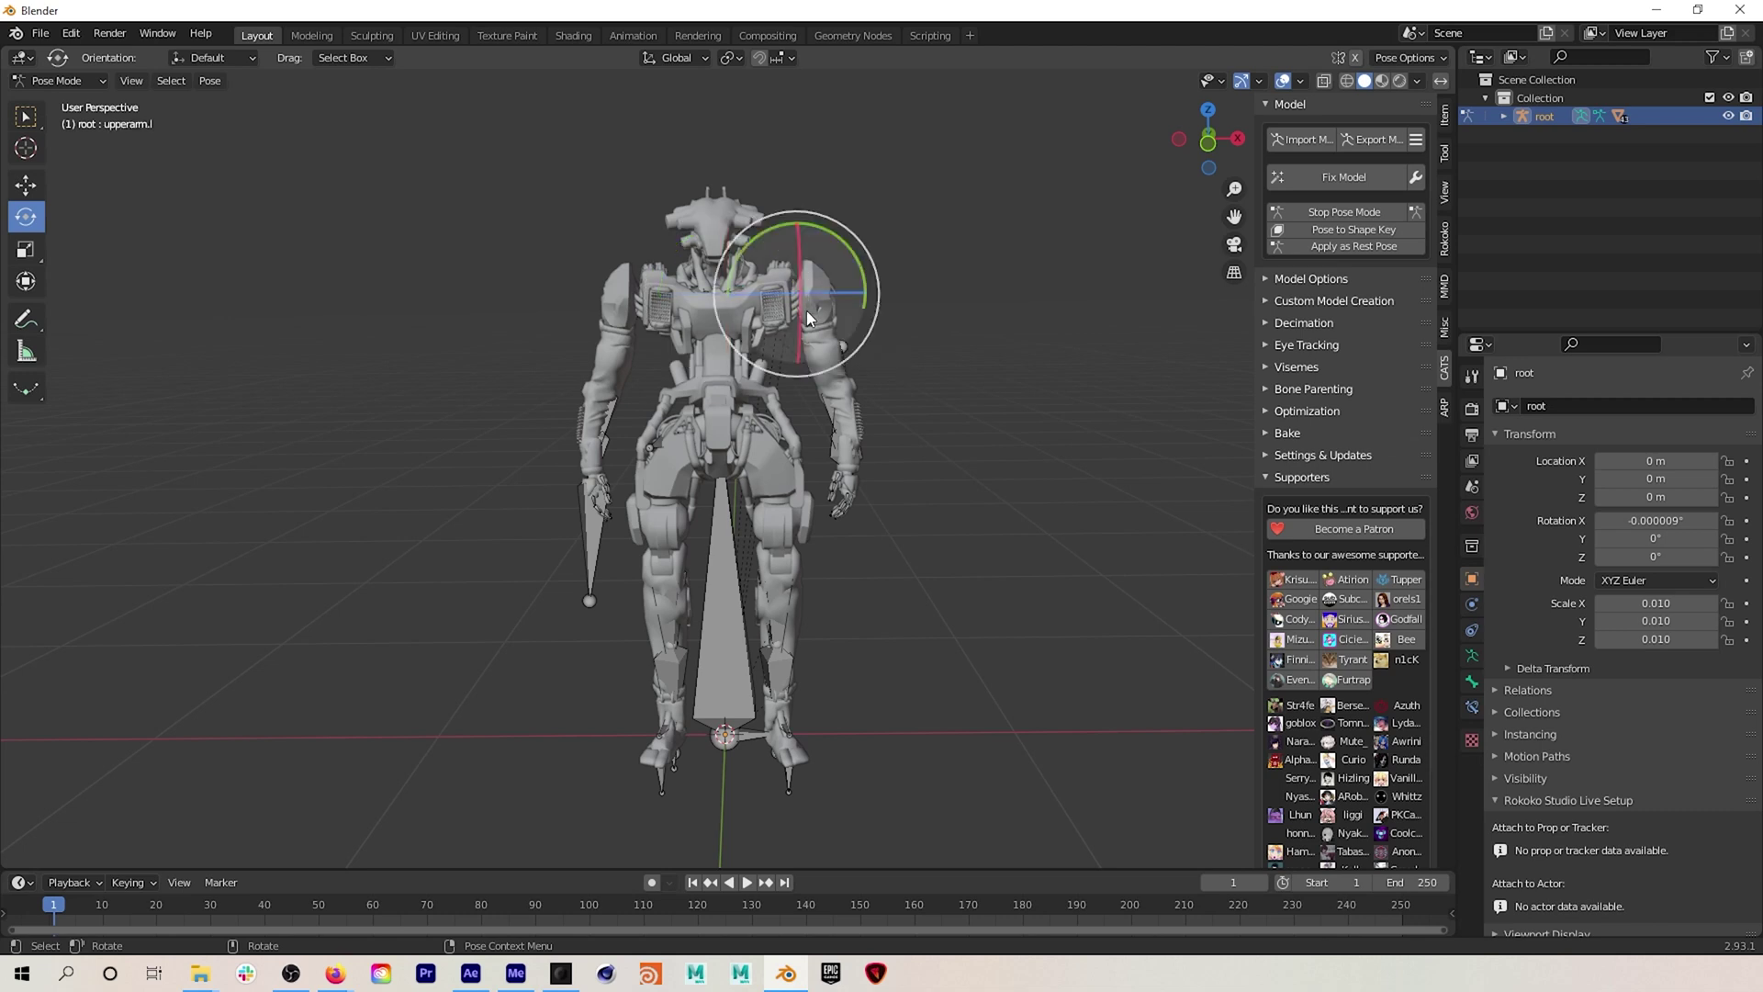
drag(815, 218, 708, 364)
click(614, 321)
click(619, 321)
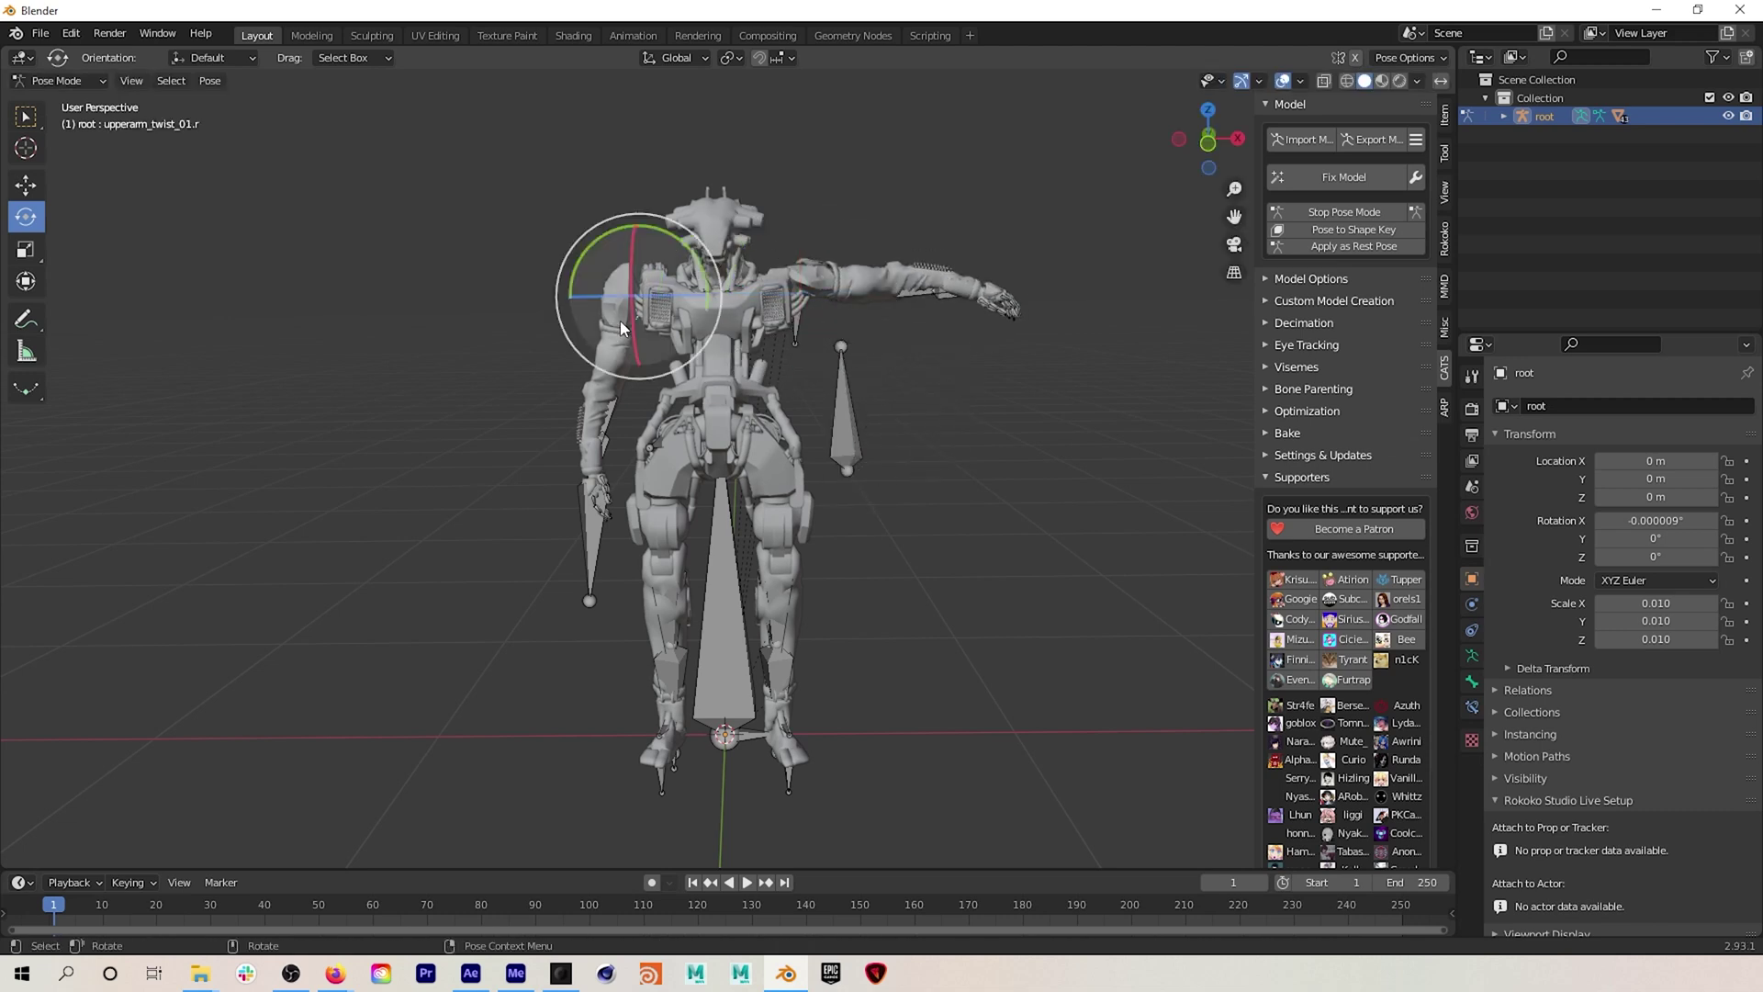
drag(699, 241, 716, 347)
click(613, 345)
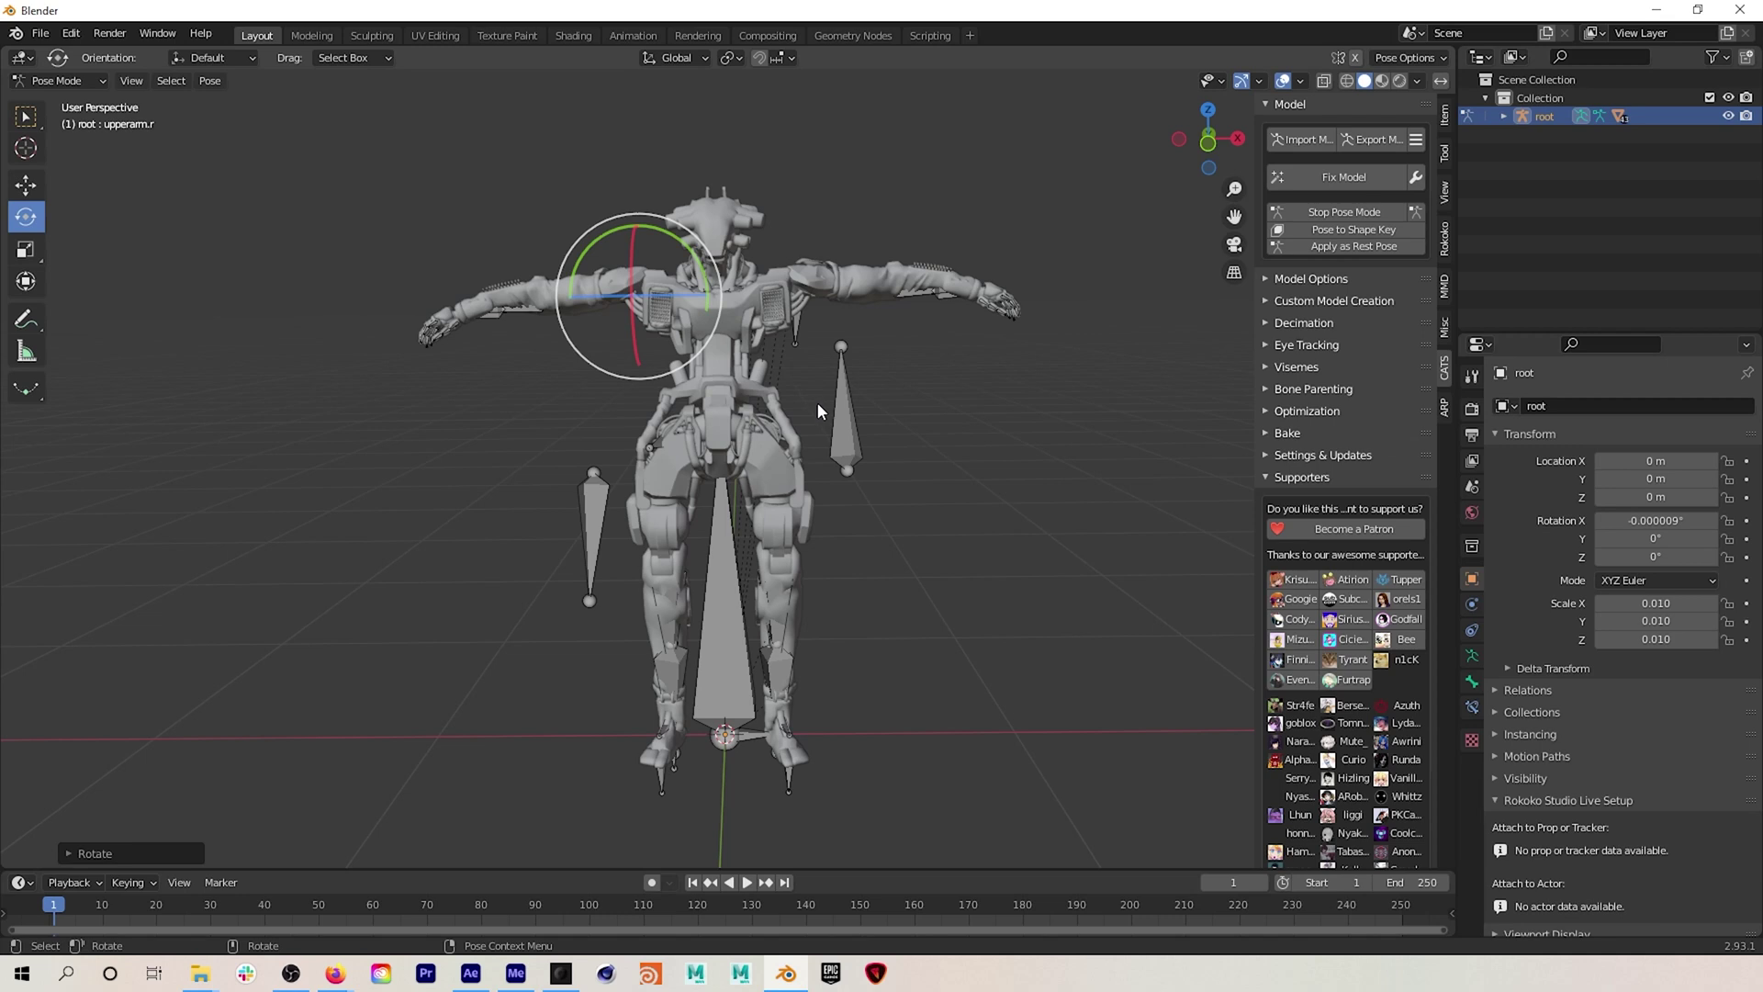
- Select all bones and apply the T-pose as the armature's rest pose
click(979, 389)
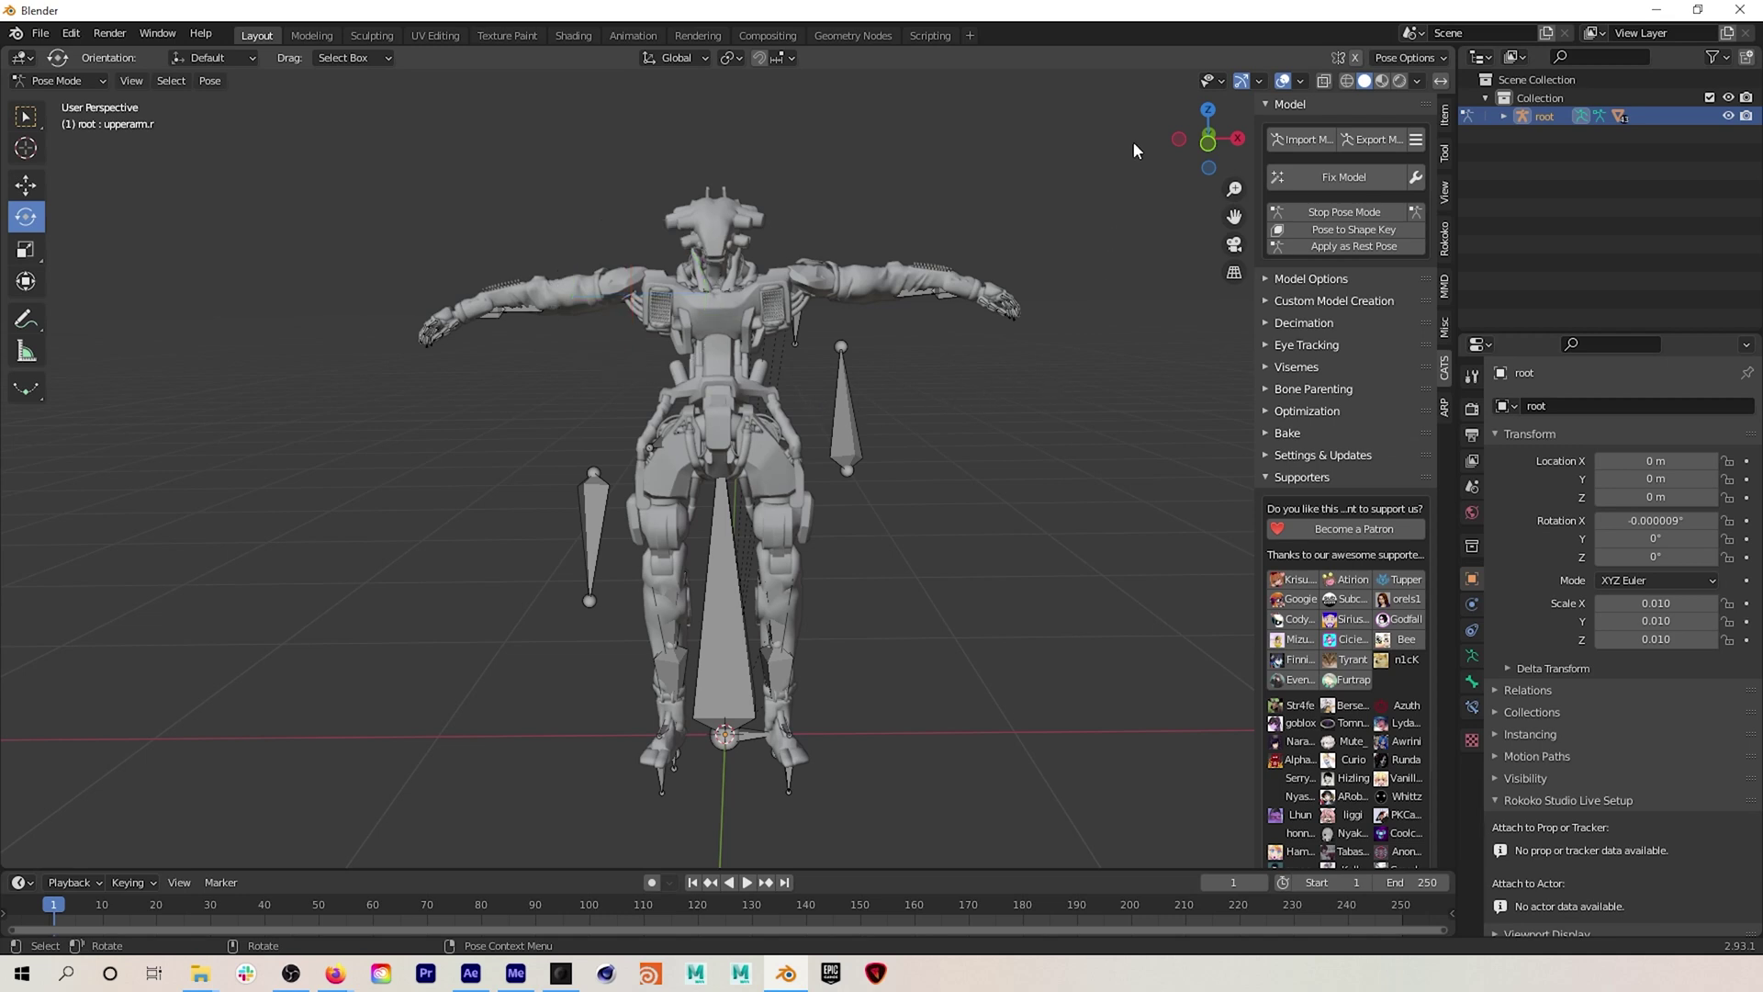
drag(1133, 141, 349, 855)
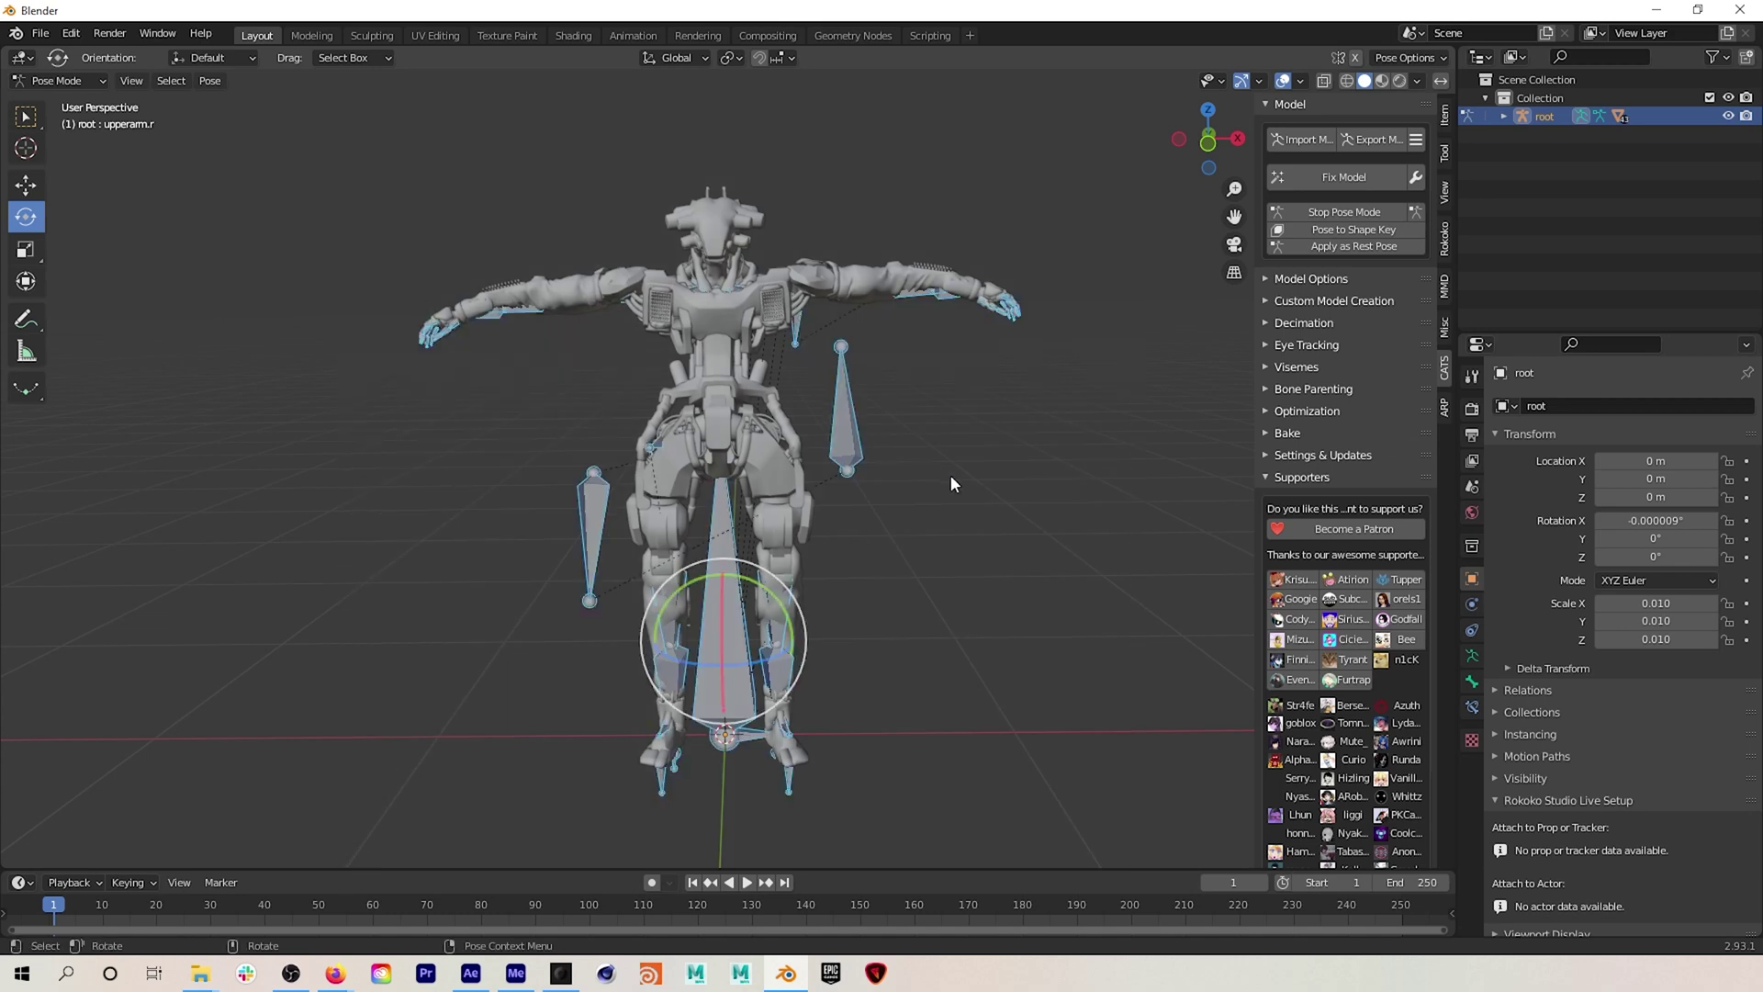
click(1347, 253)
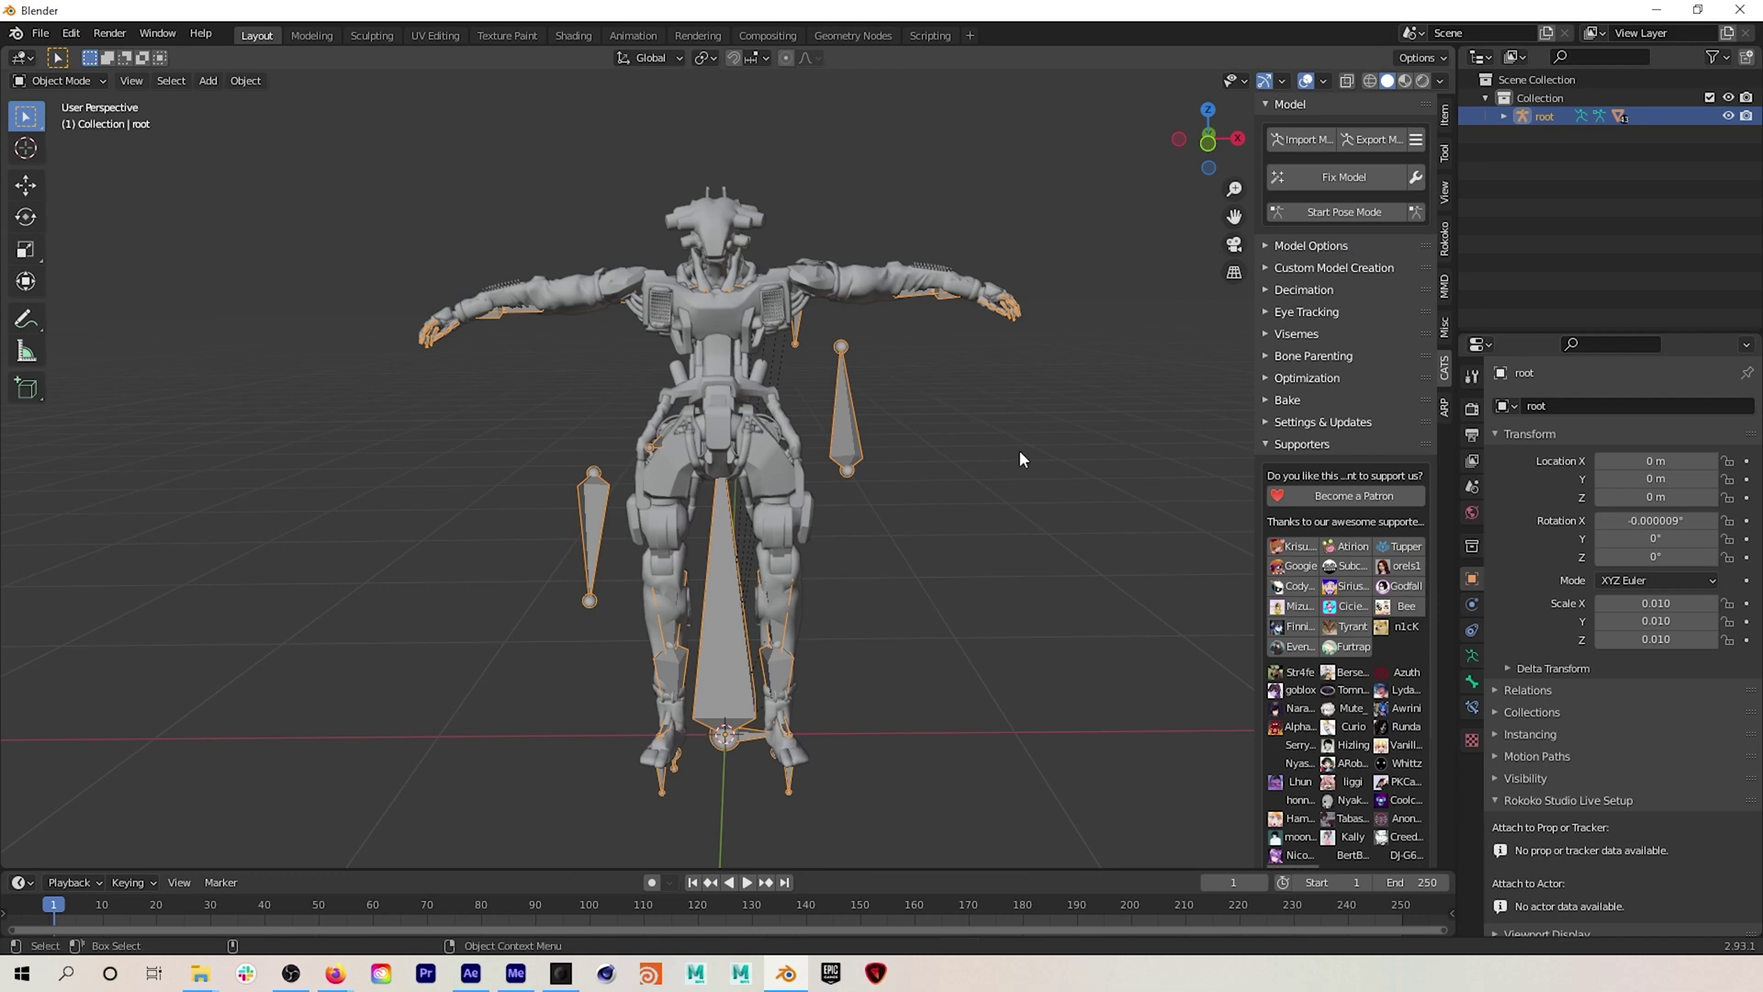
- Enter Edit Mode to inspect the new rest pose, then return to Object Mode
click(71, 80)
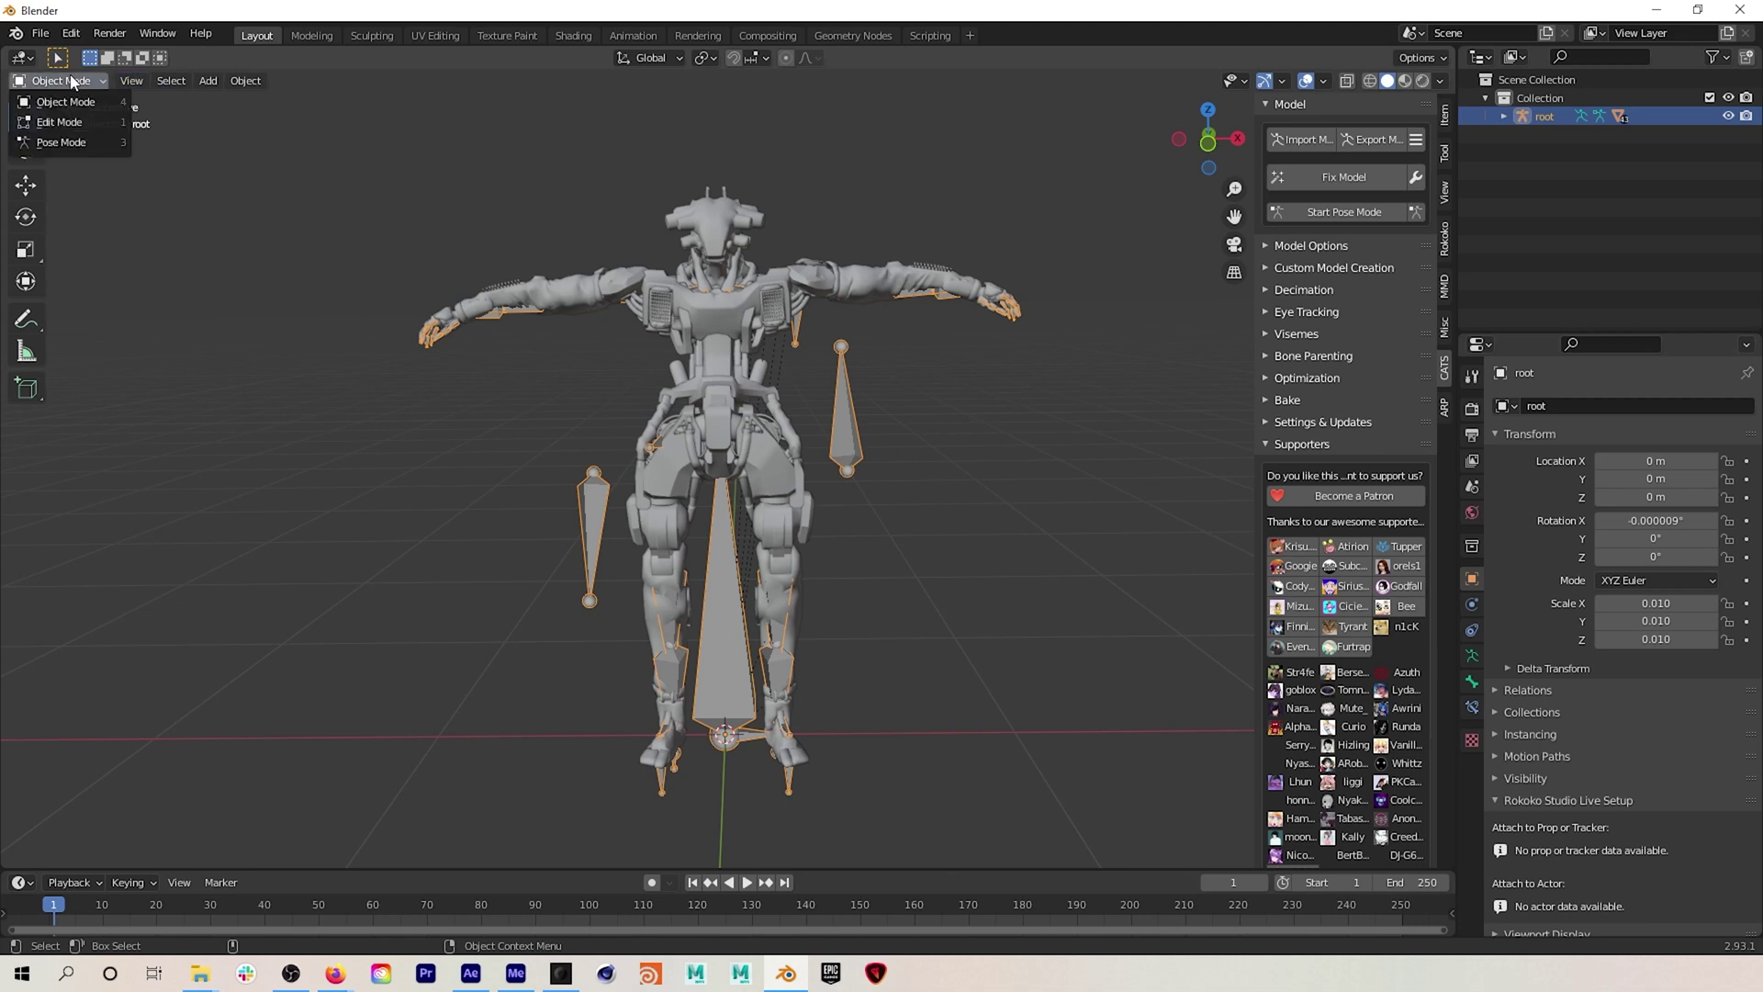
click(75, 122)
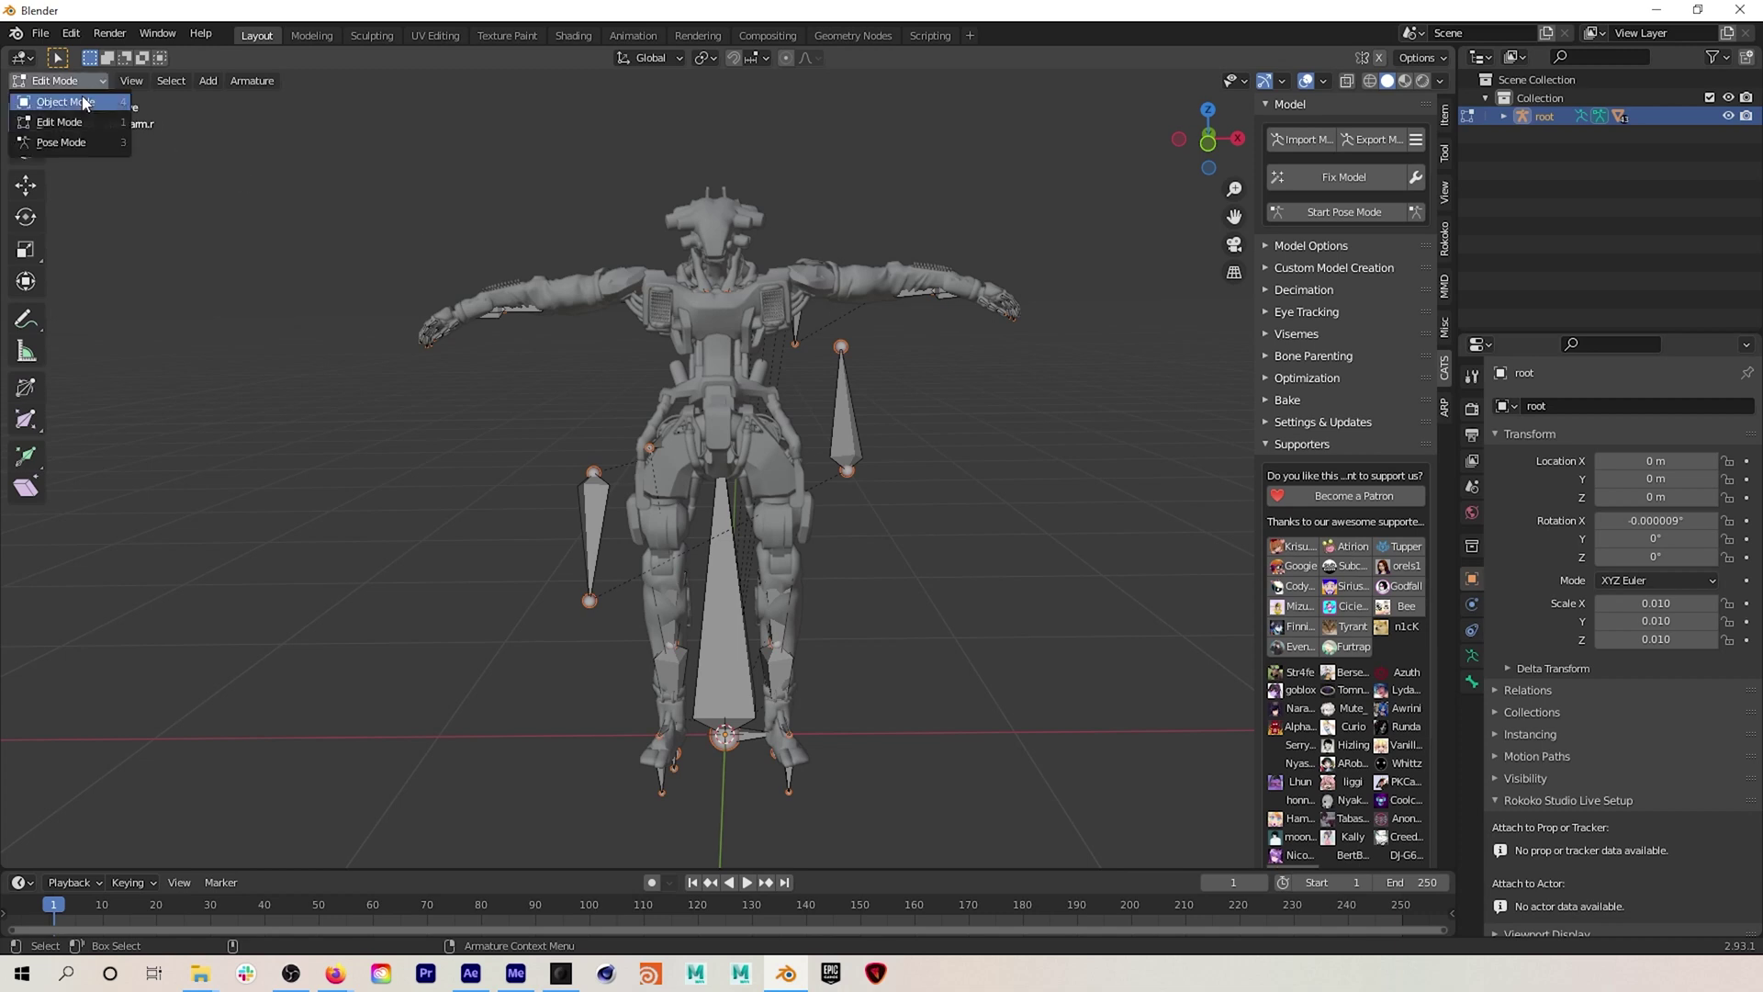
click(67, 101)
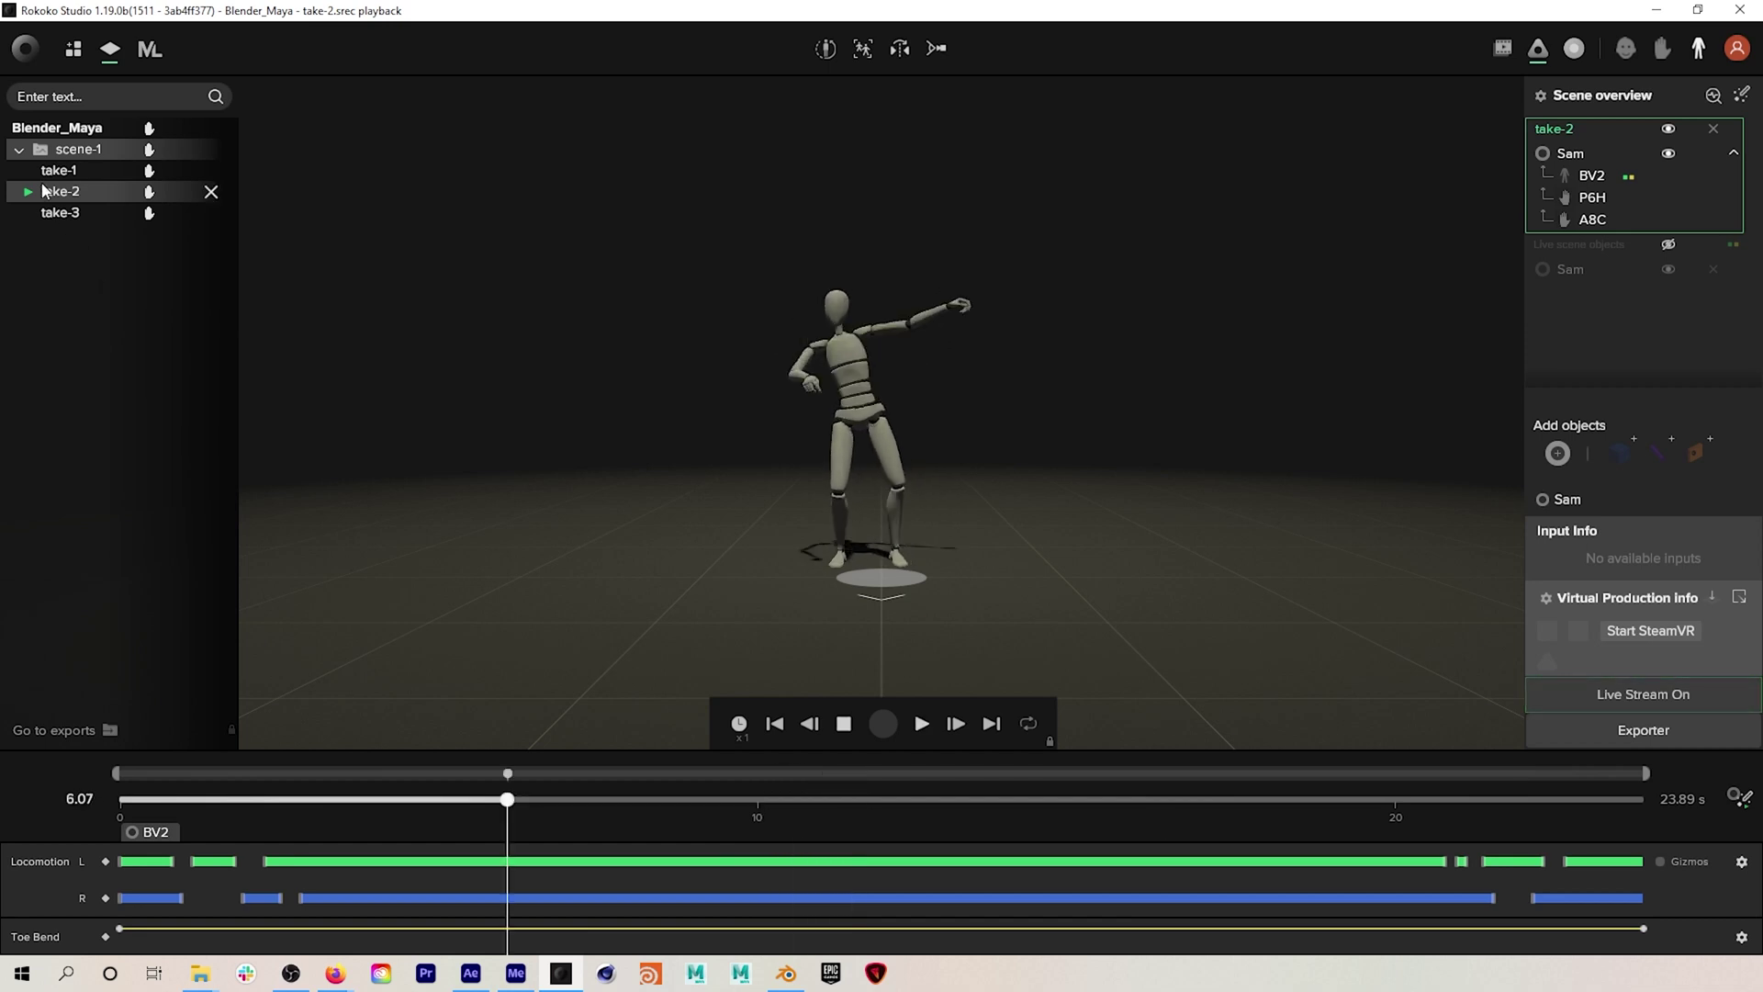
- Export take-2 as a binary FBX with Maya HumanIK skeleton at 30 FPS
right_click(55, 194)
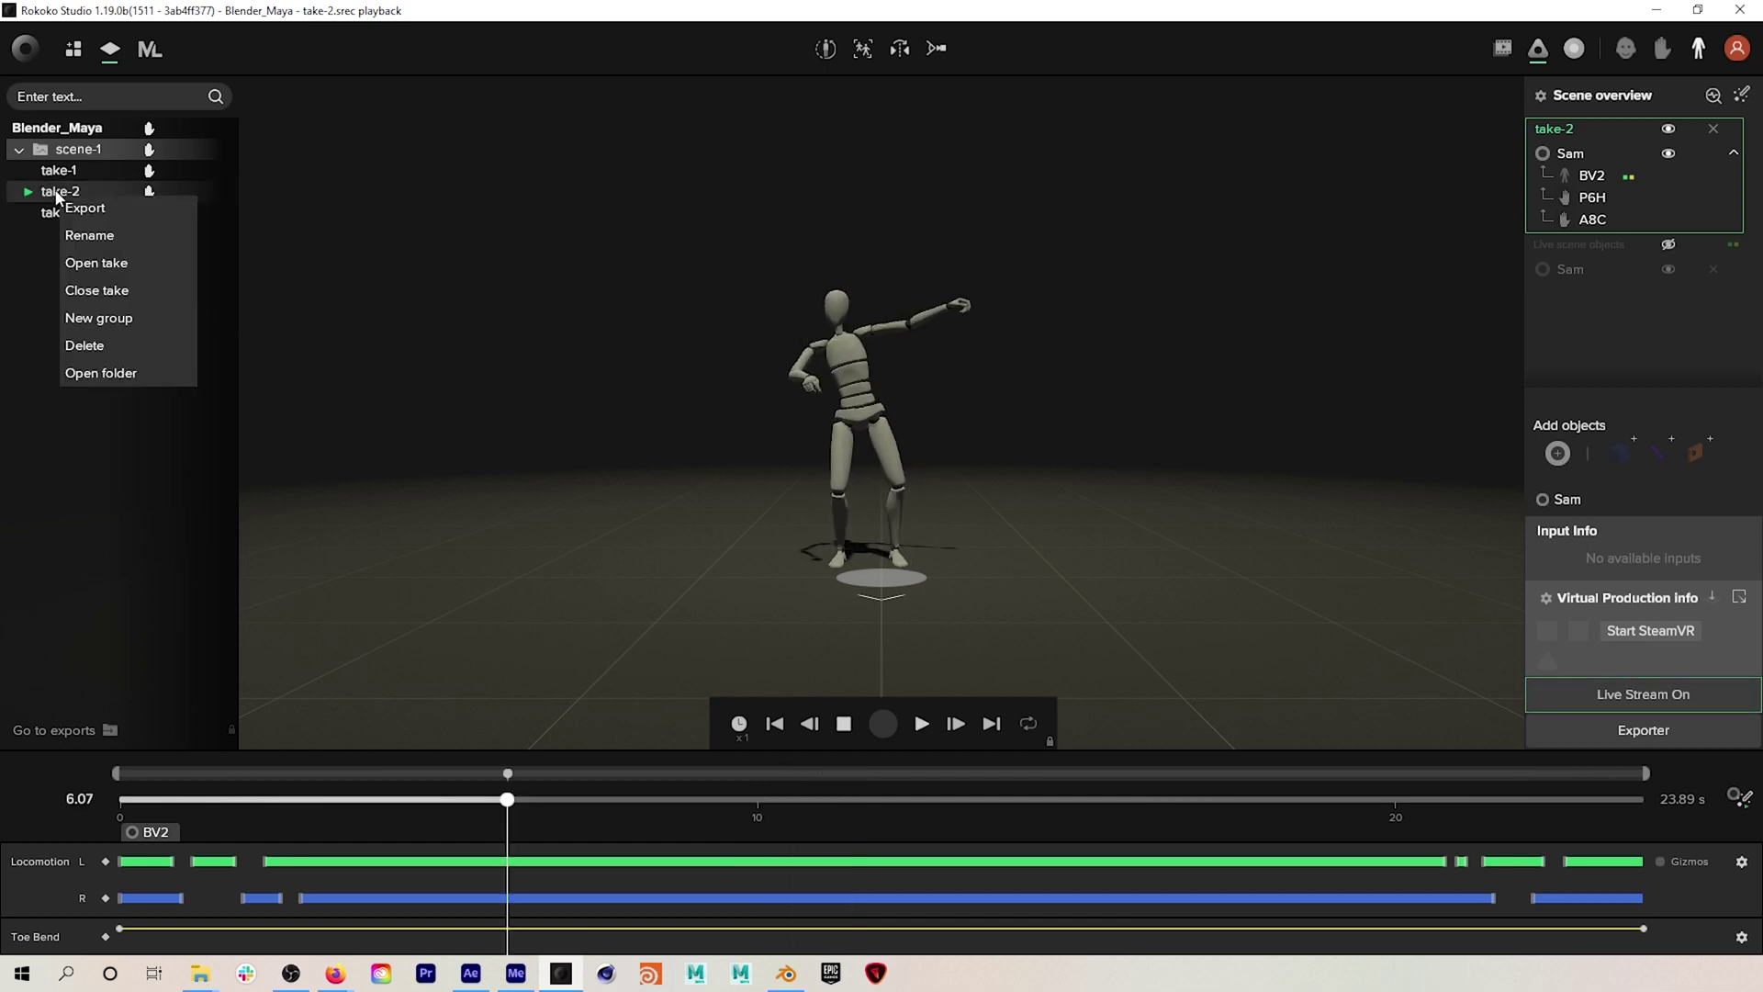
click(100, 210)
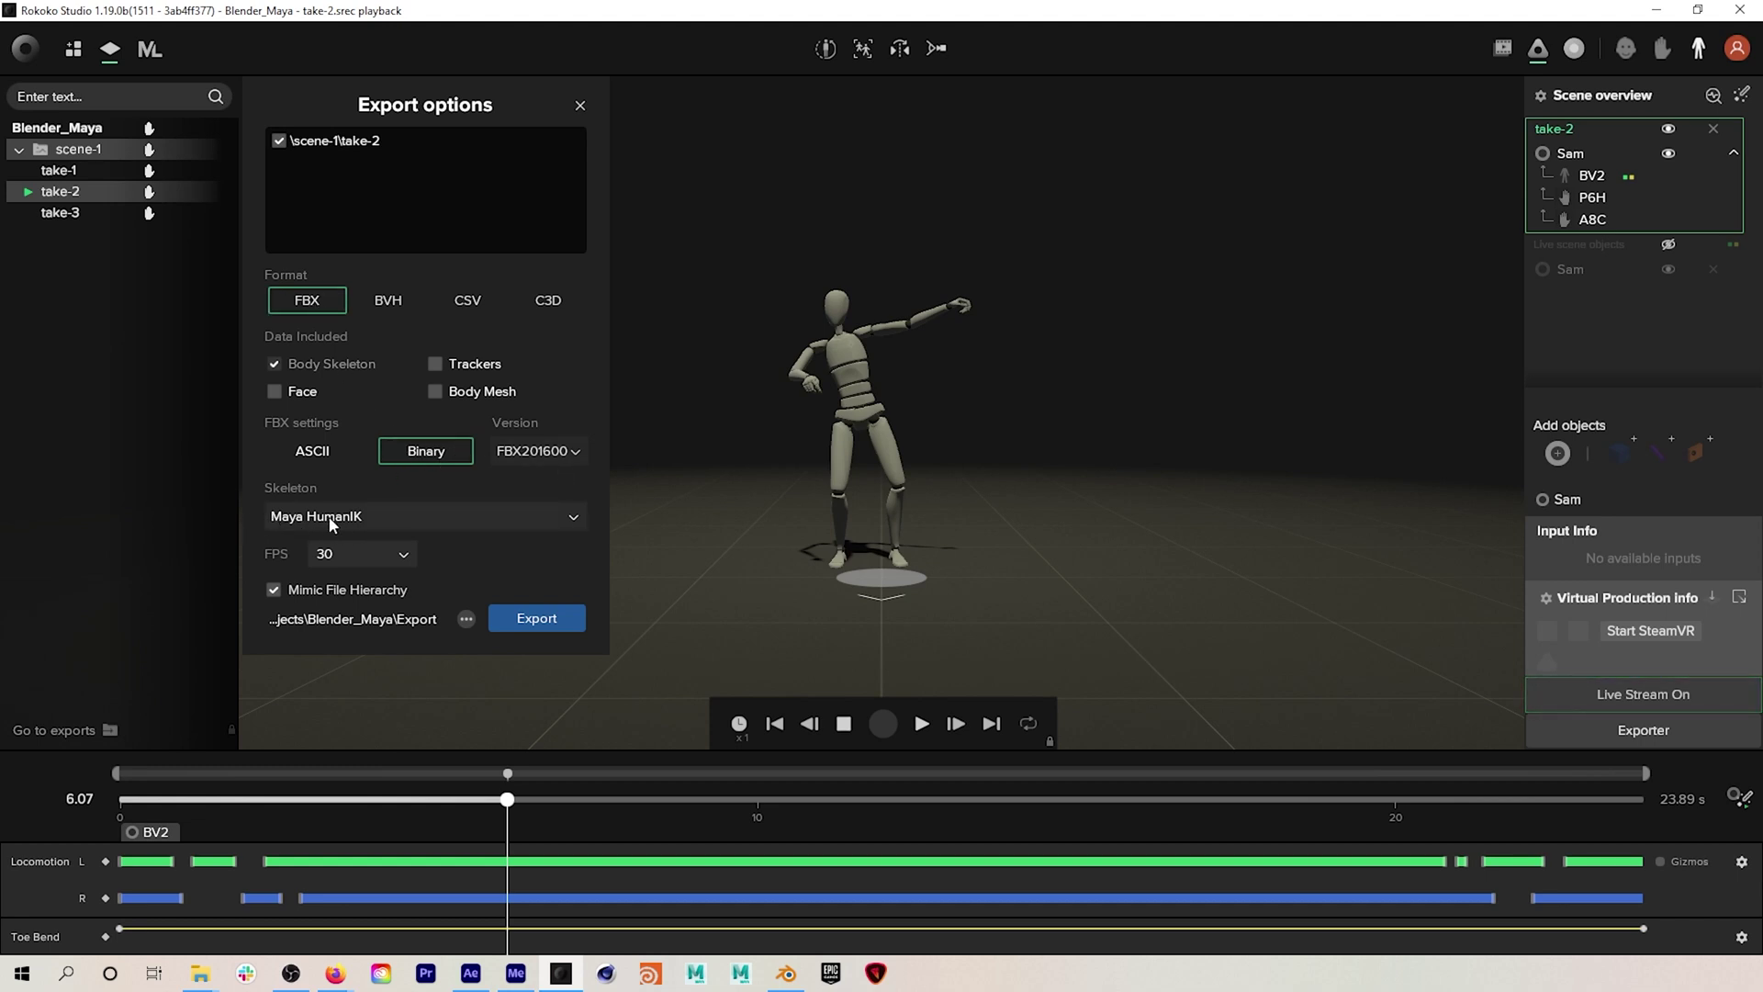
click(532, 622)
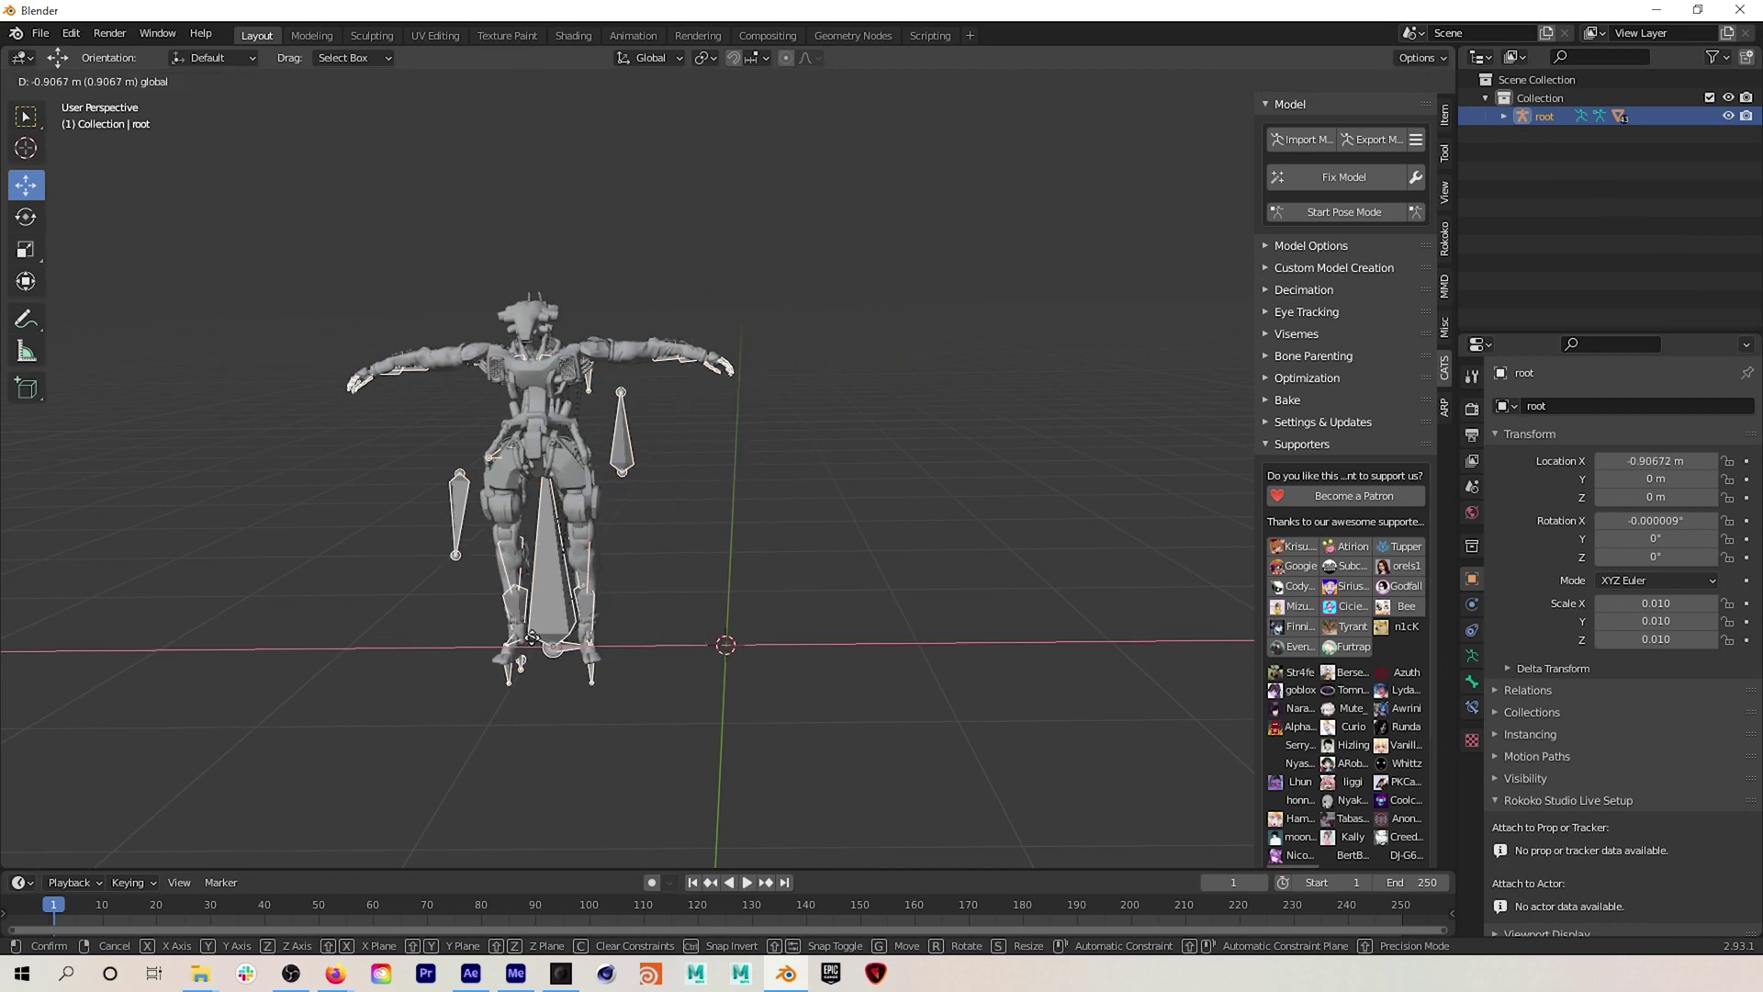
- Shift the robot rig left and import take-2_HUMANIK_BV2.fbx from the scene-1 export folder
click(372, 634)
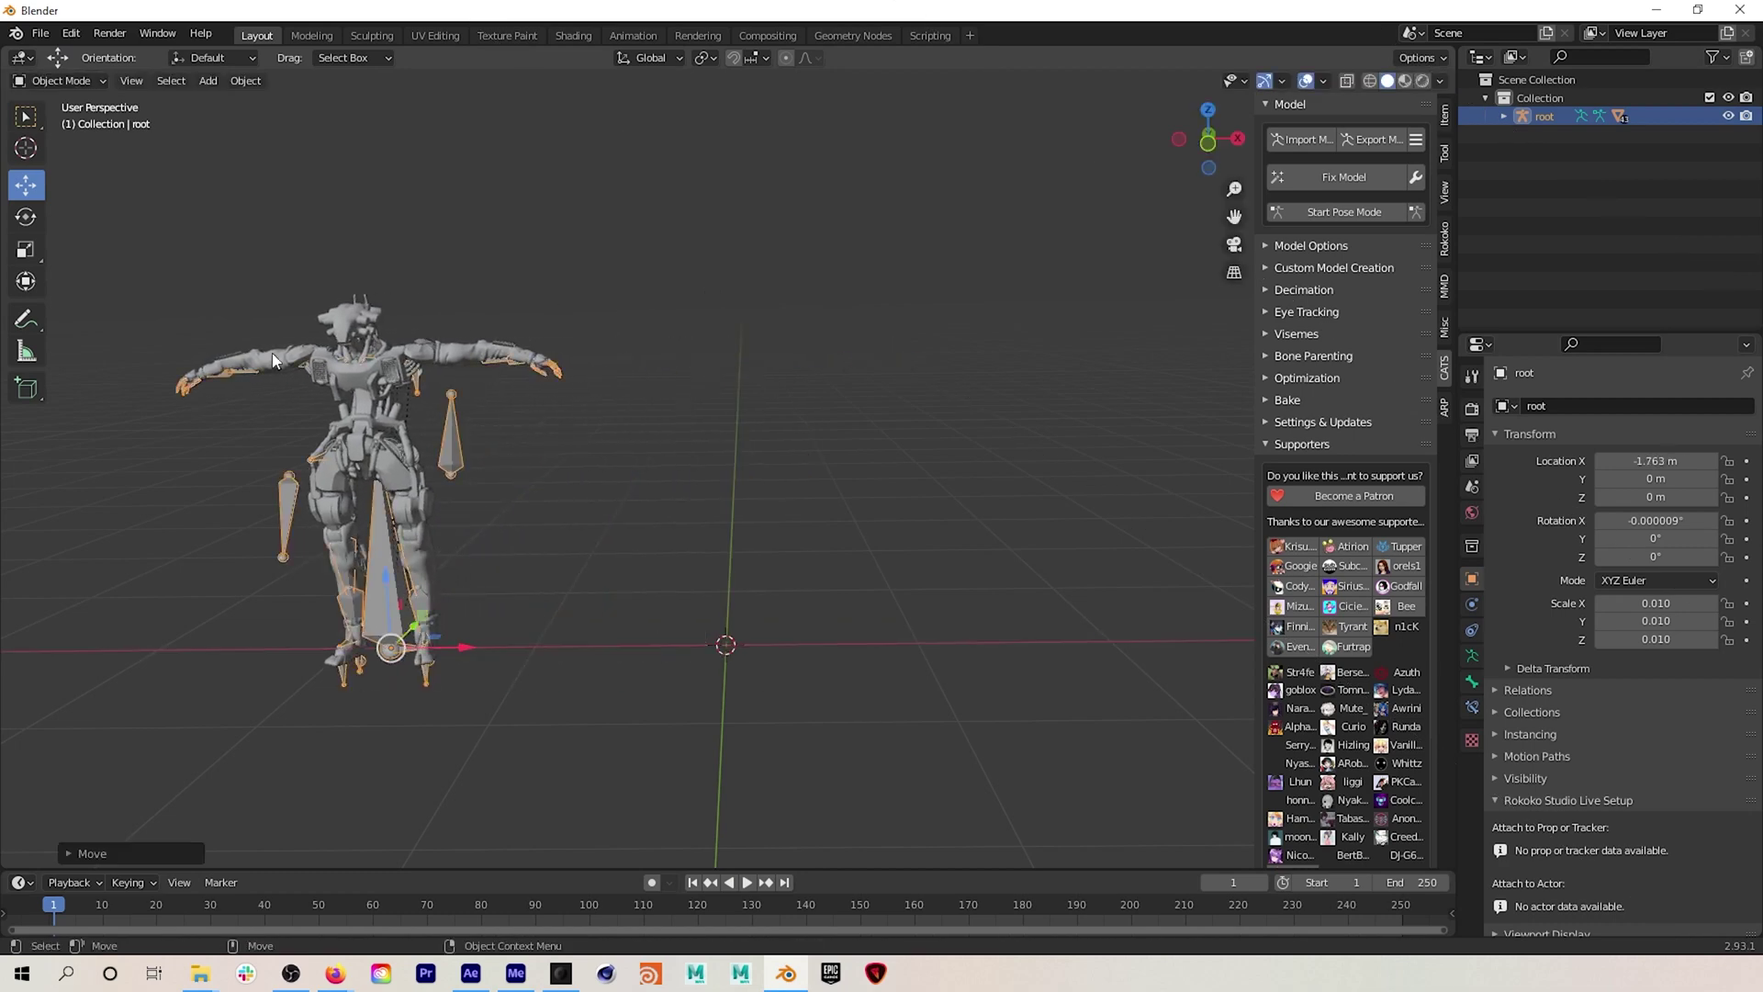
click(40, 34)
mouse_move(76, 288)
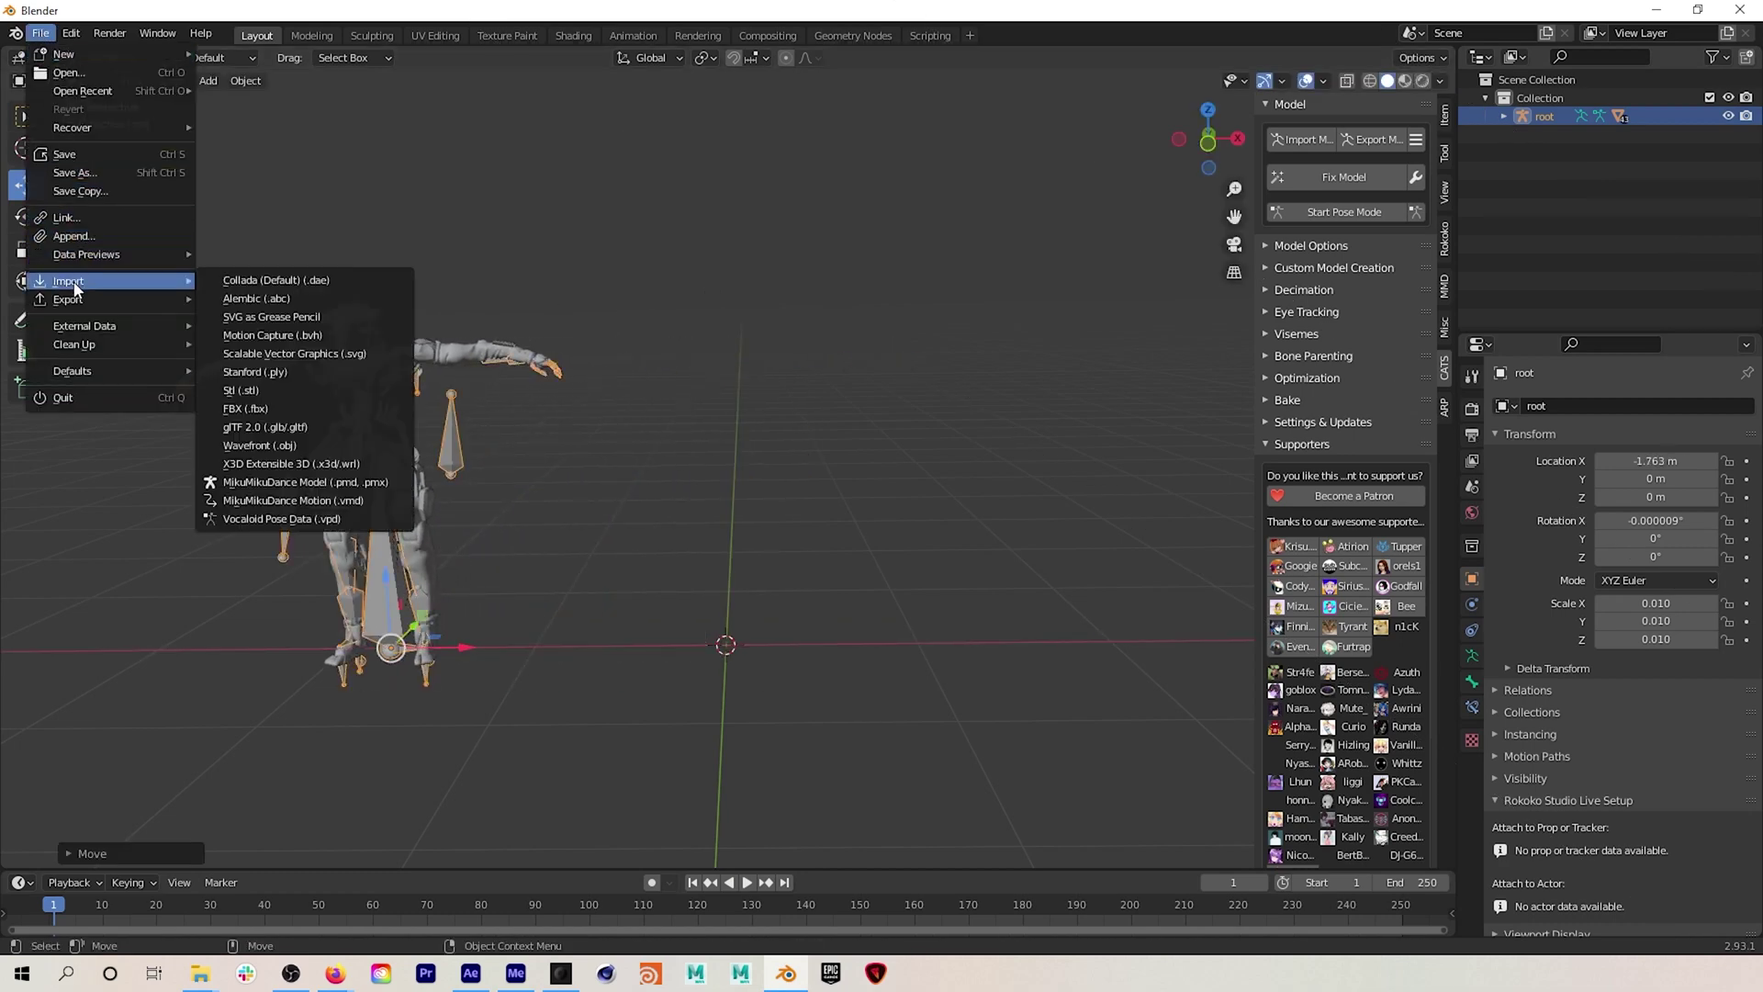
click(273, 410)
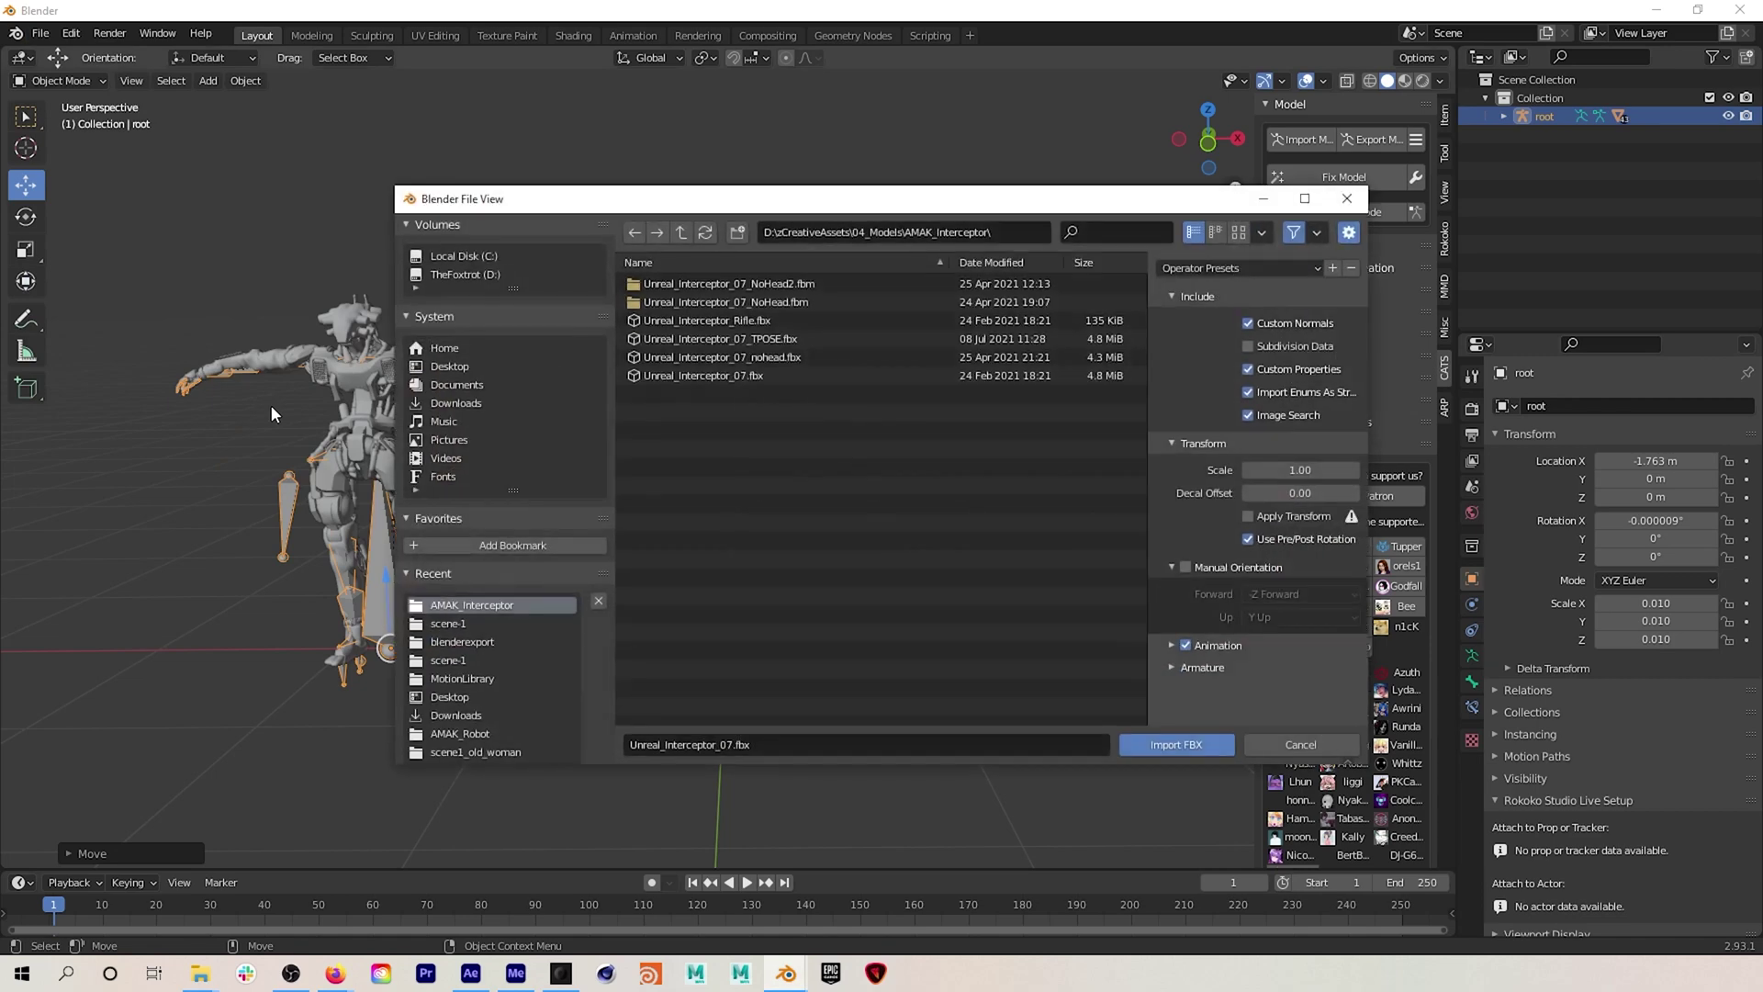
click(484, 626)
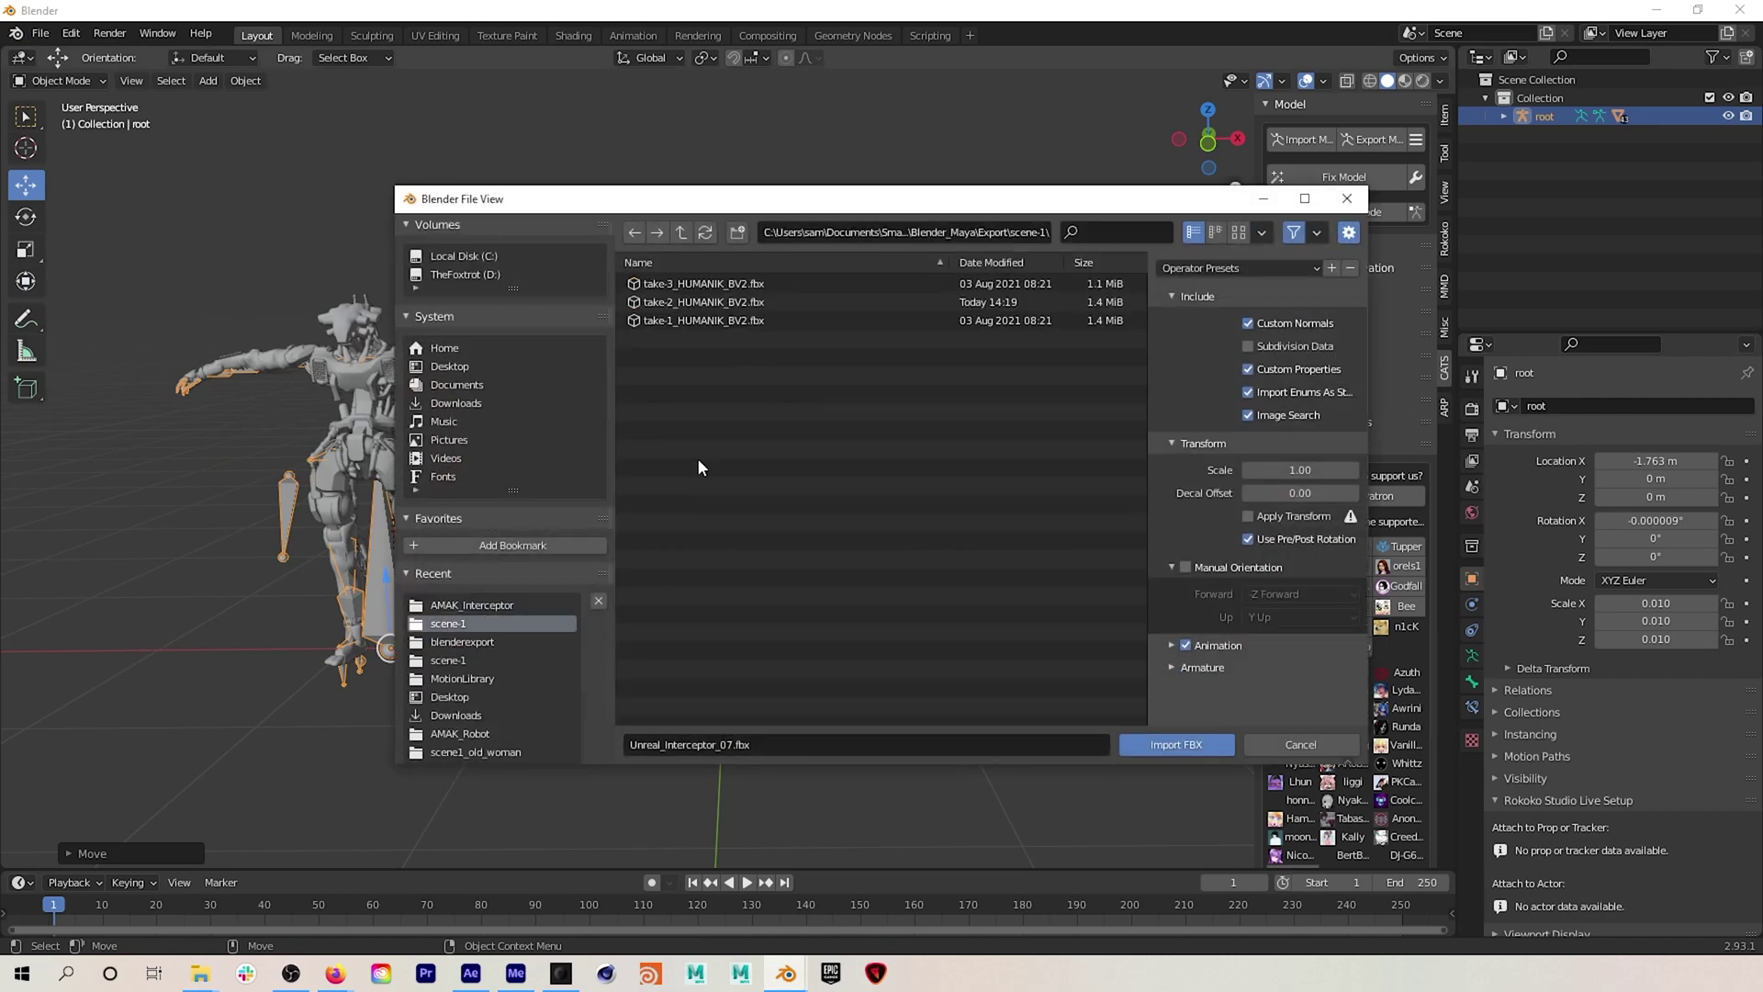
click(699, 303)
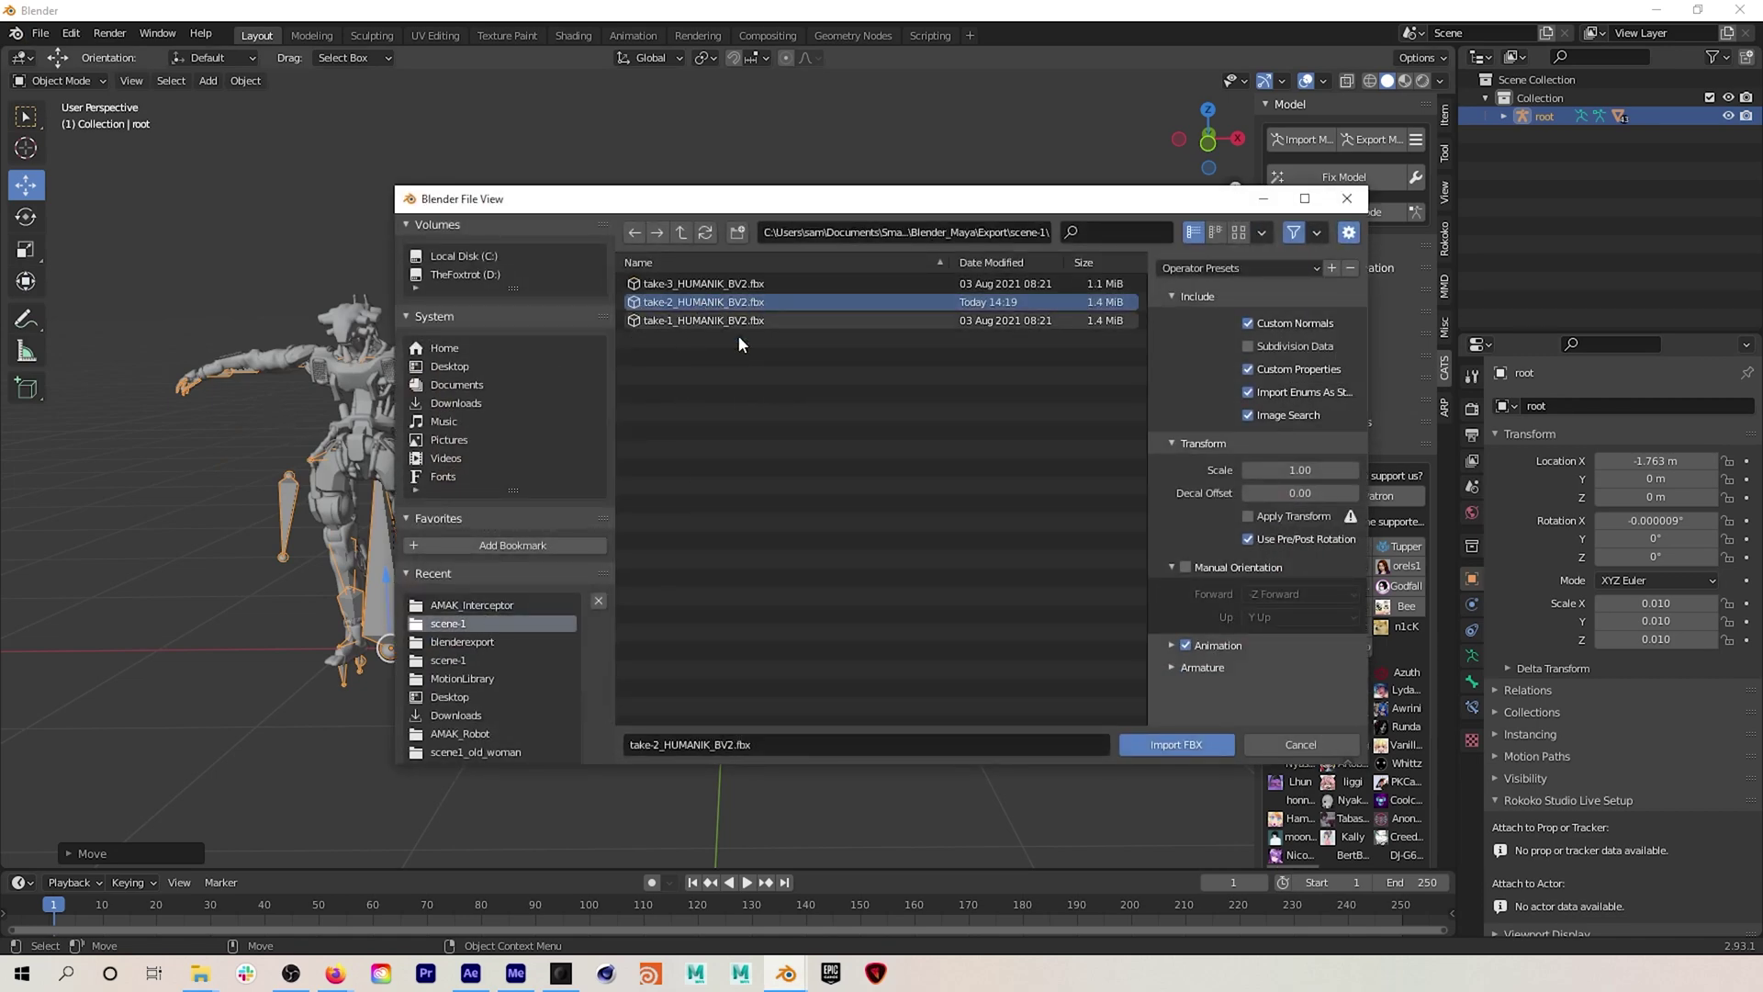
click(1176, 667)
scroll(1353, 636, down, 2)
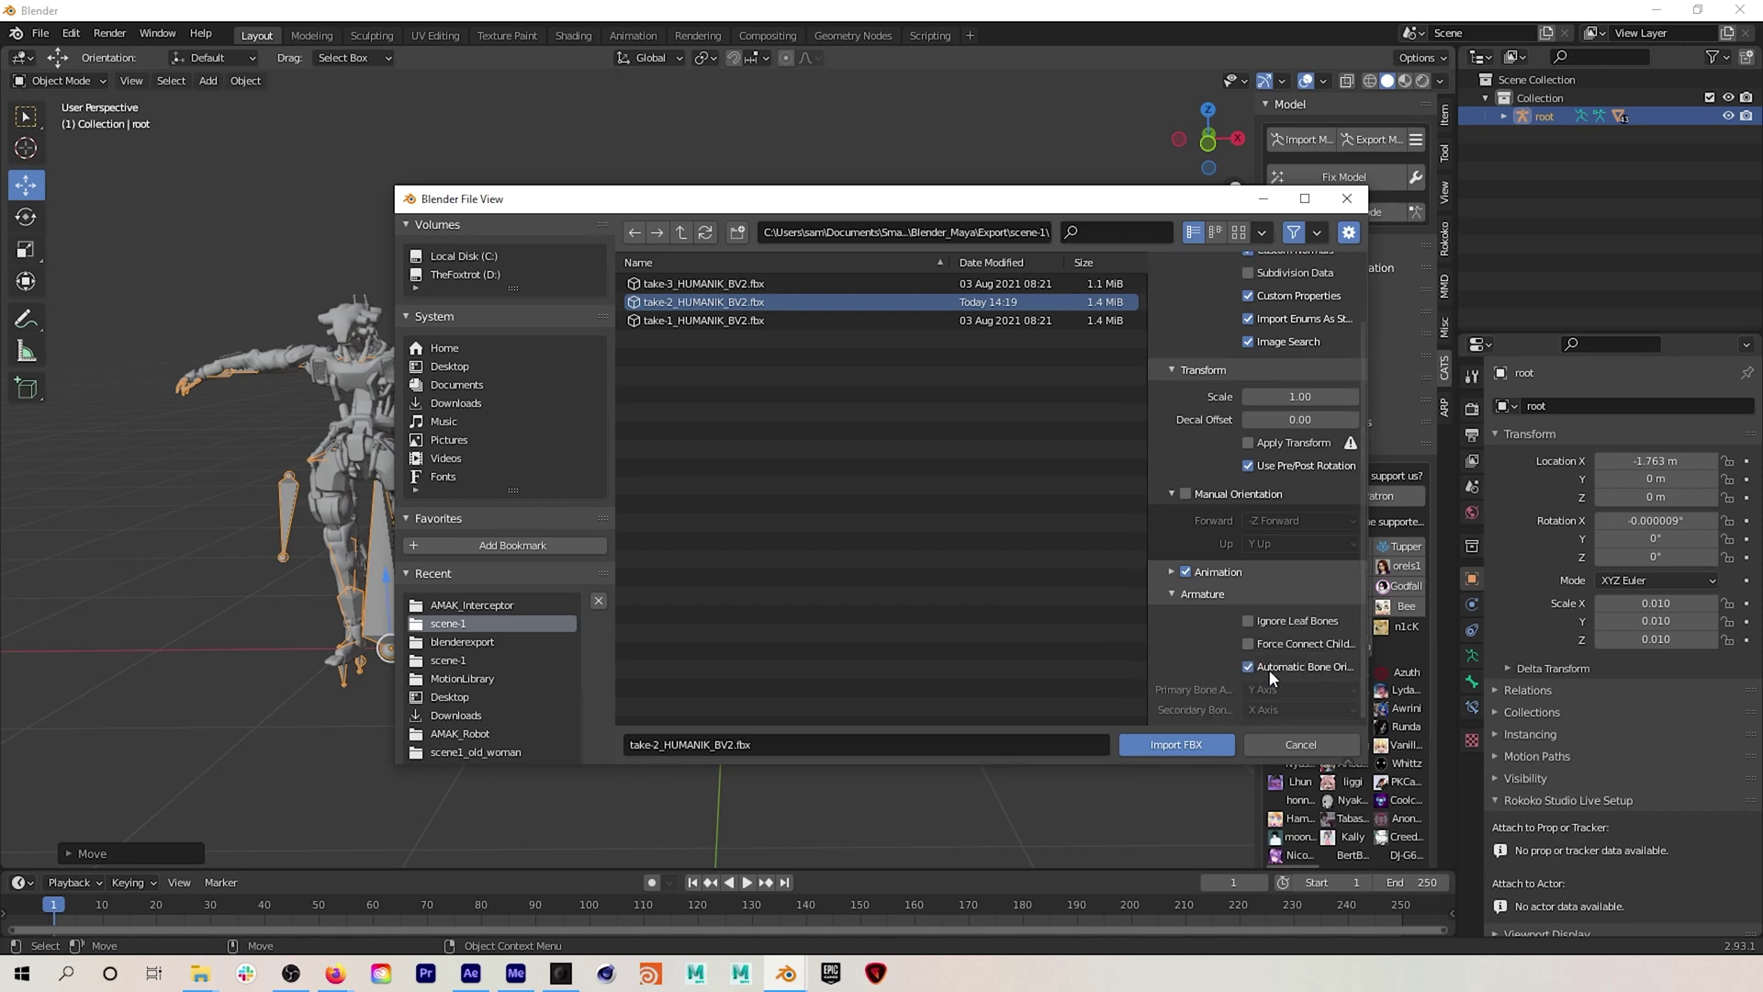
click(1177, 743)
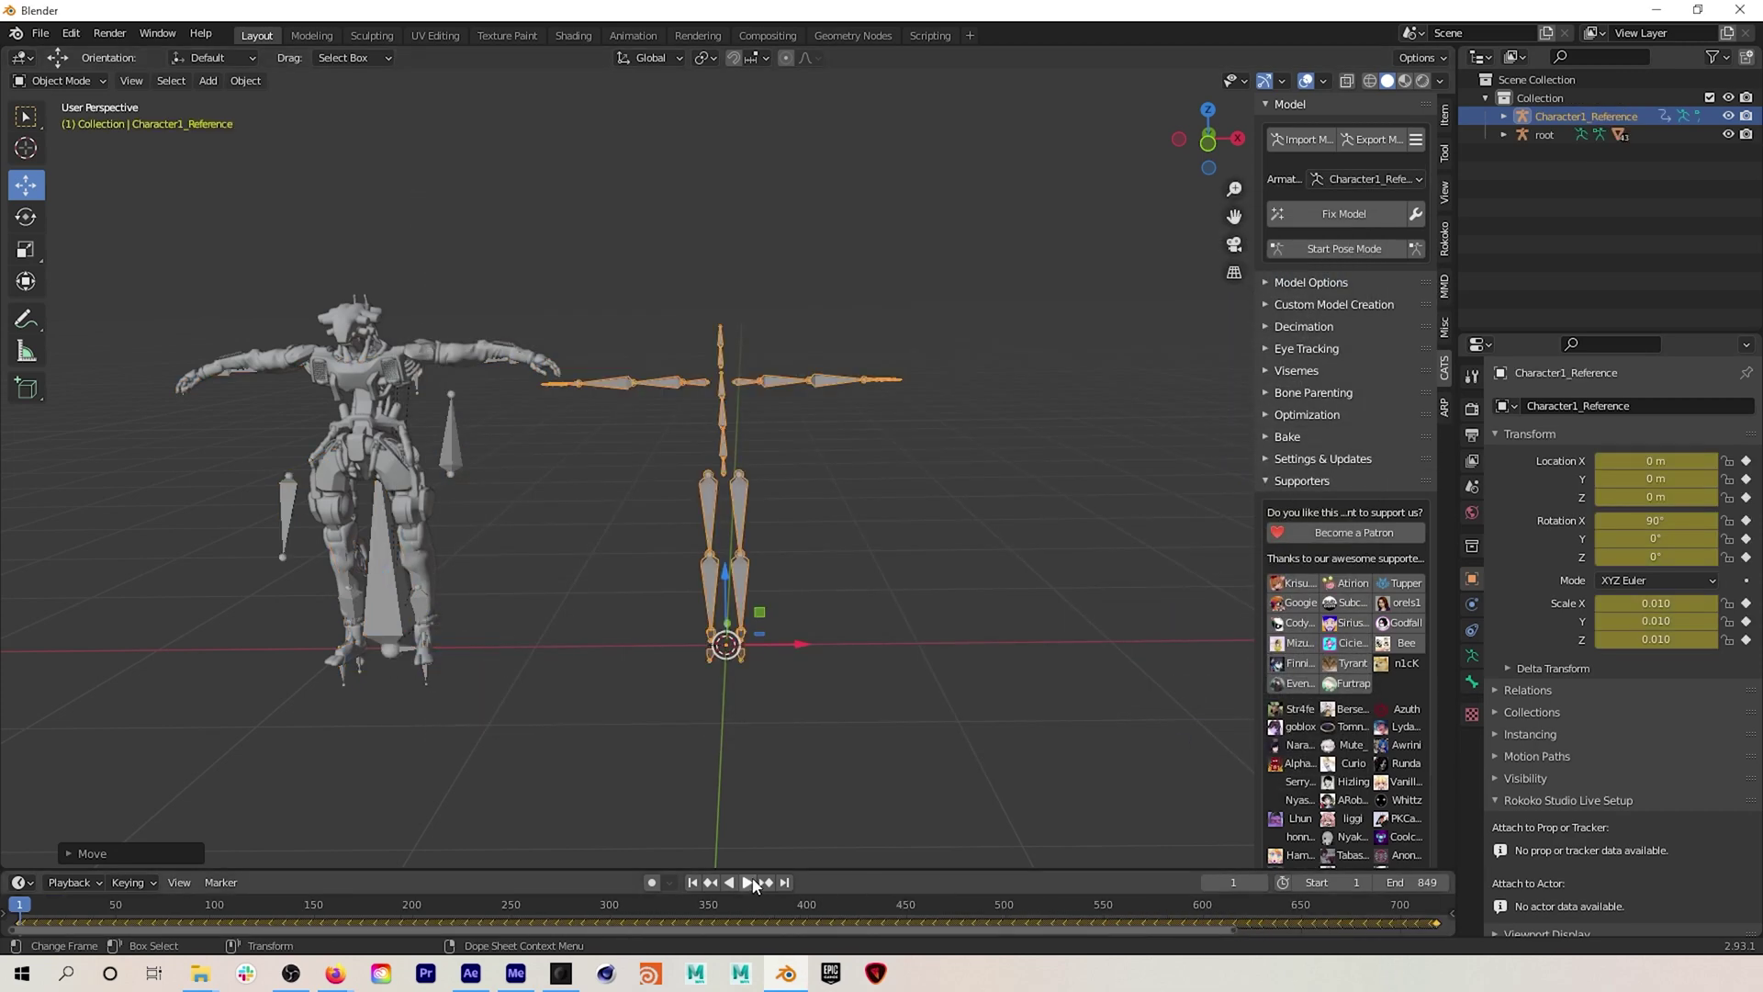
- Preview the imported dance, rewind to the first frame, and show the Rokoko tools
click(751, 882)
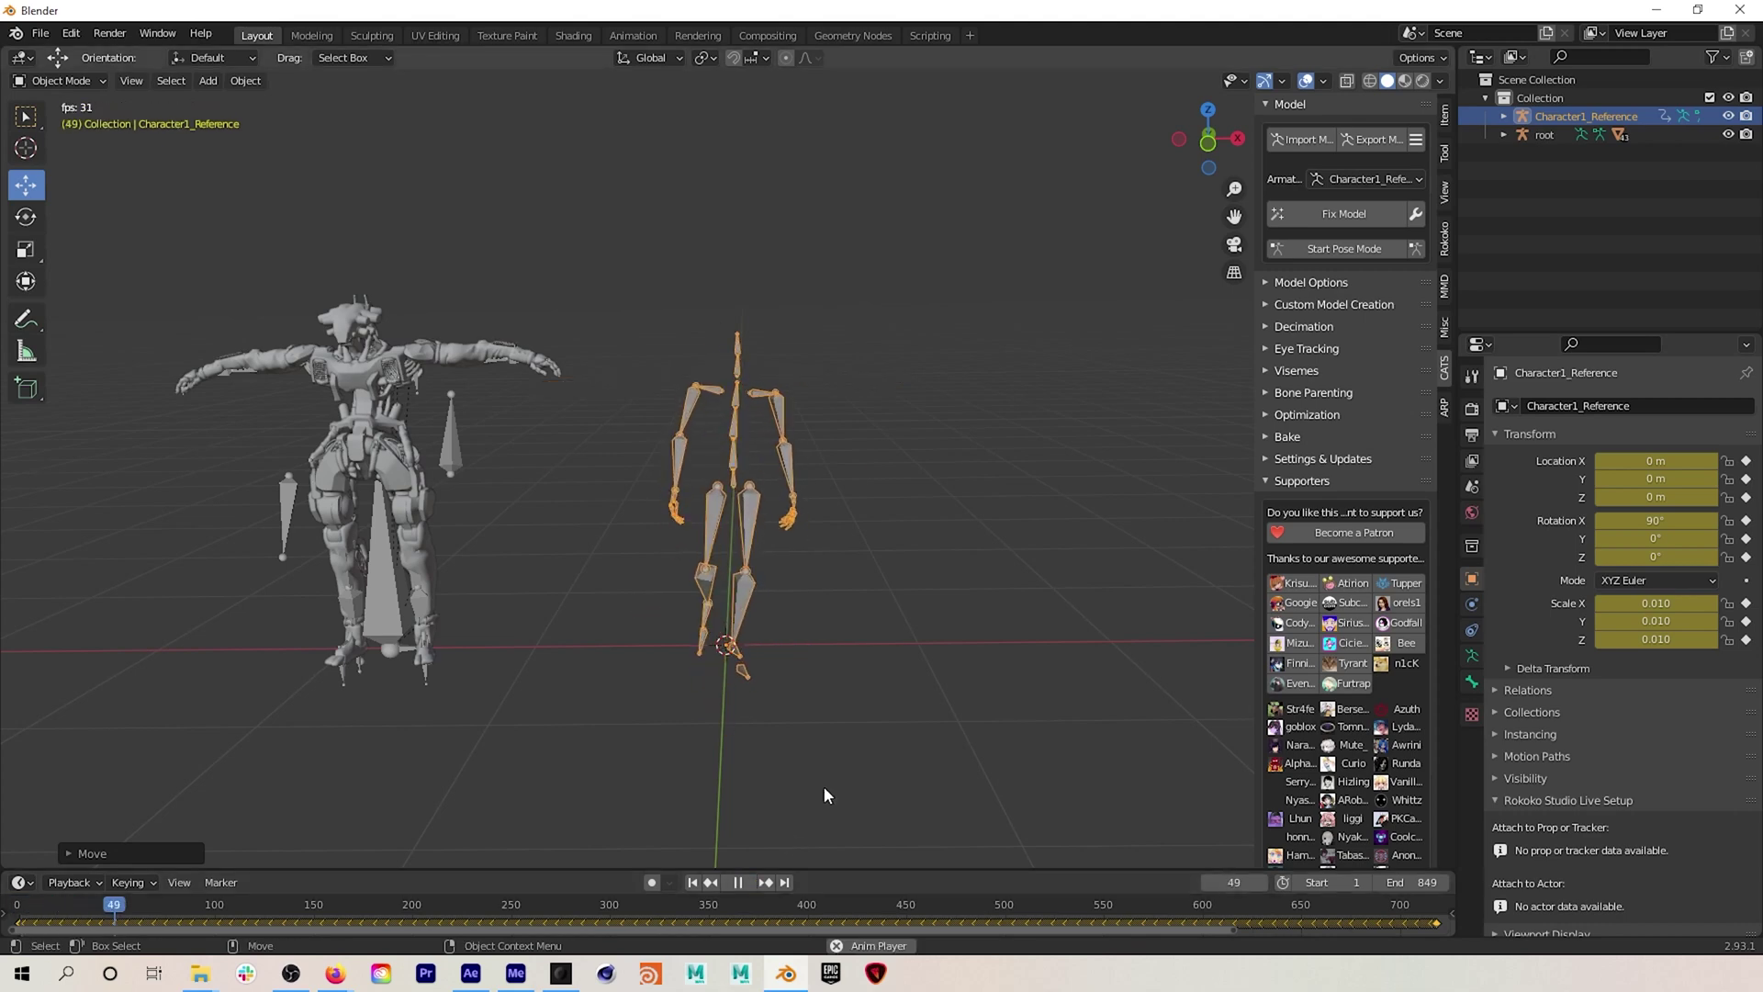
mouse_move(823, 584)
middle_down()
mouse_move(738, 604)
mouse_move(807, 610)
mouse_move(838, 590)
mouse_move(813, 584)
mouse_move(829, 576)
middle_up()
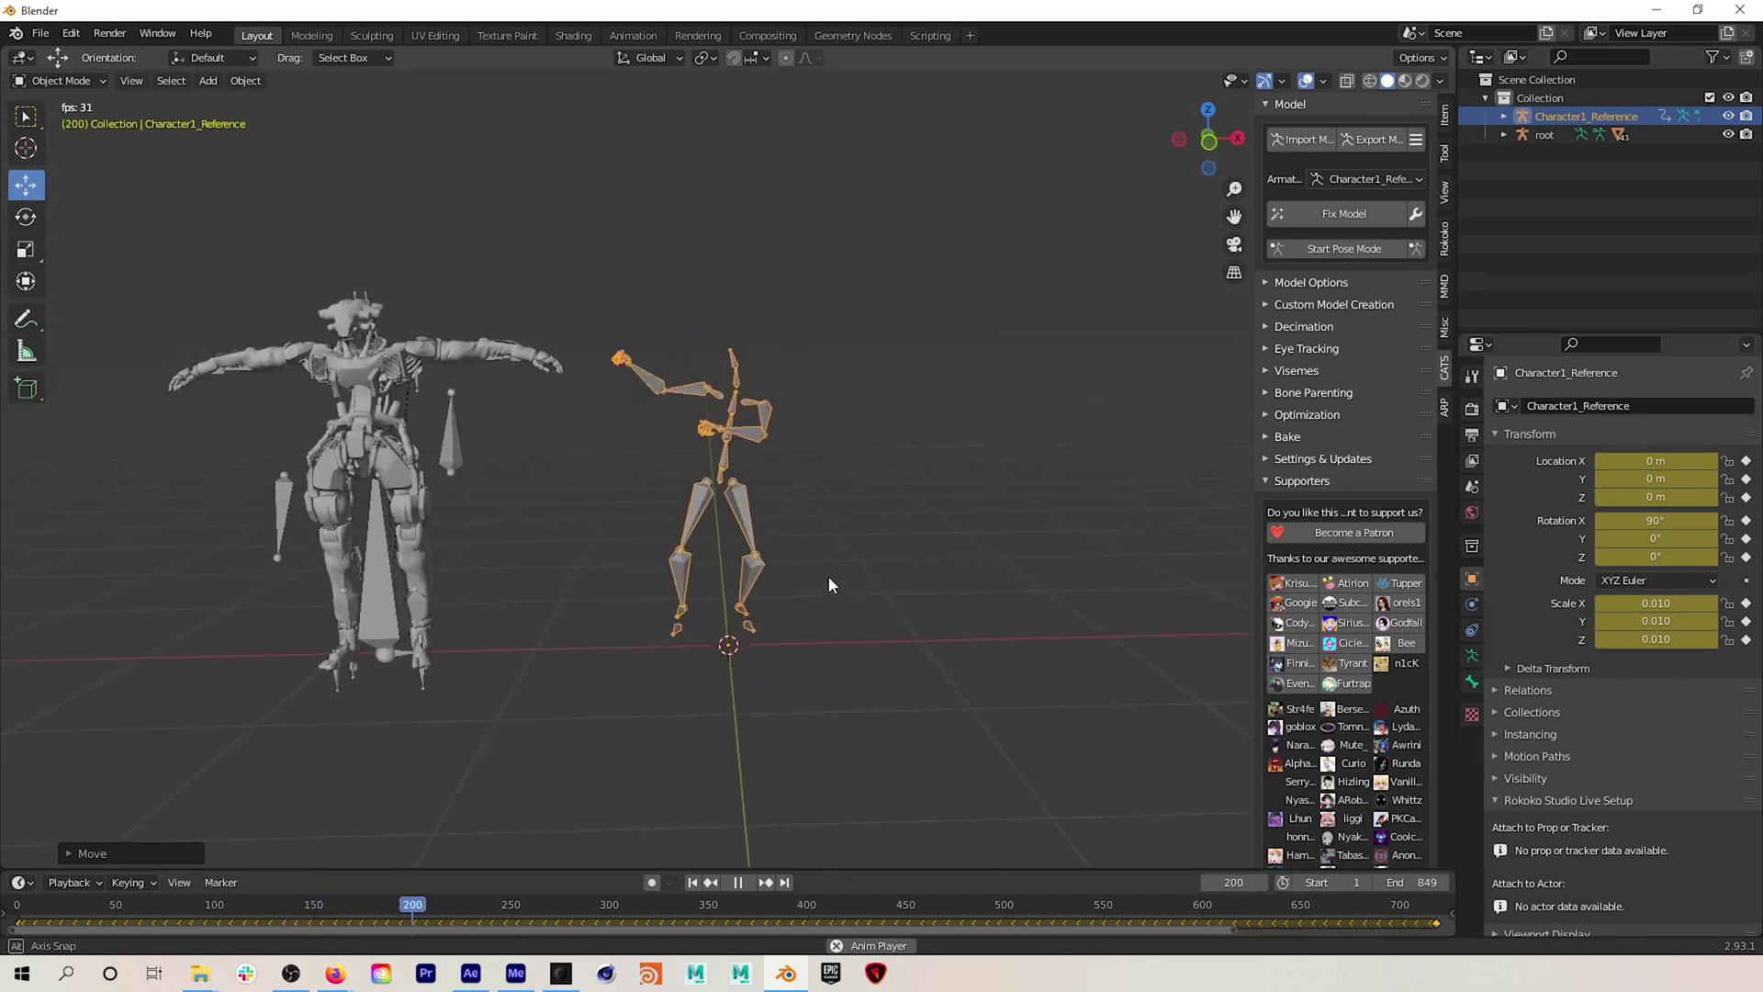
click(741, 883)
click(693, 883)
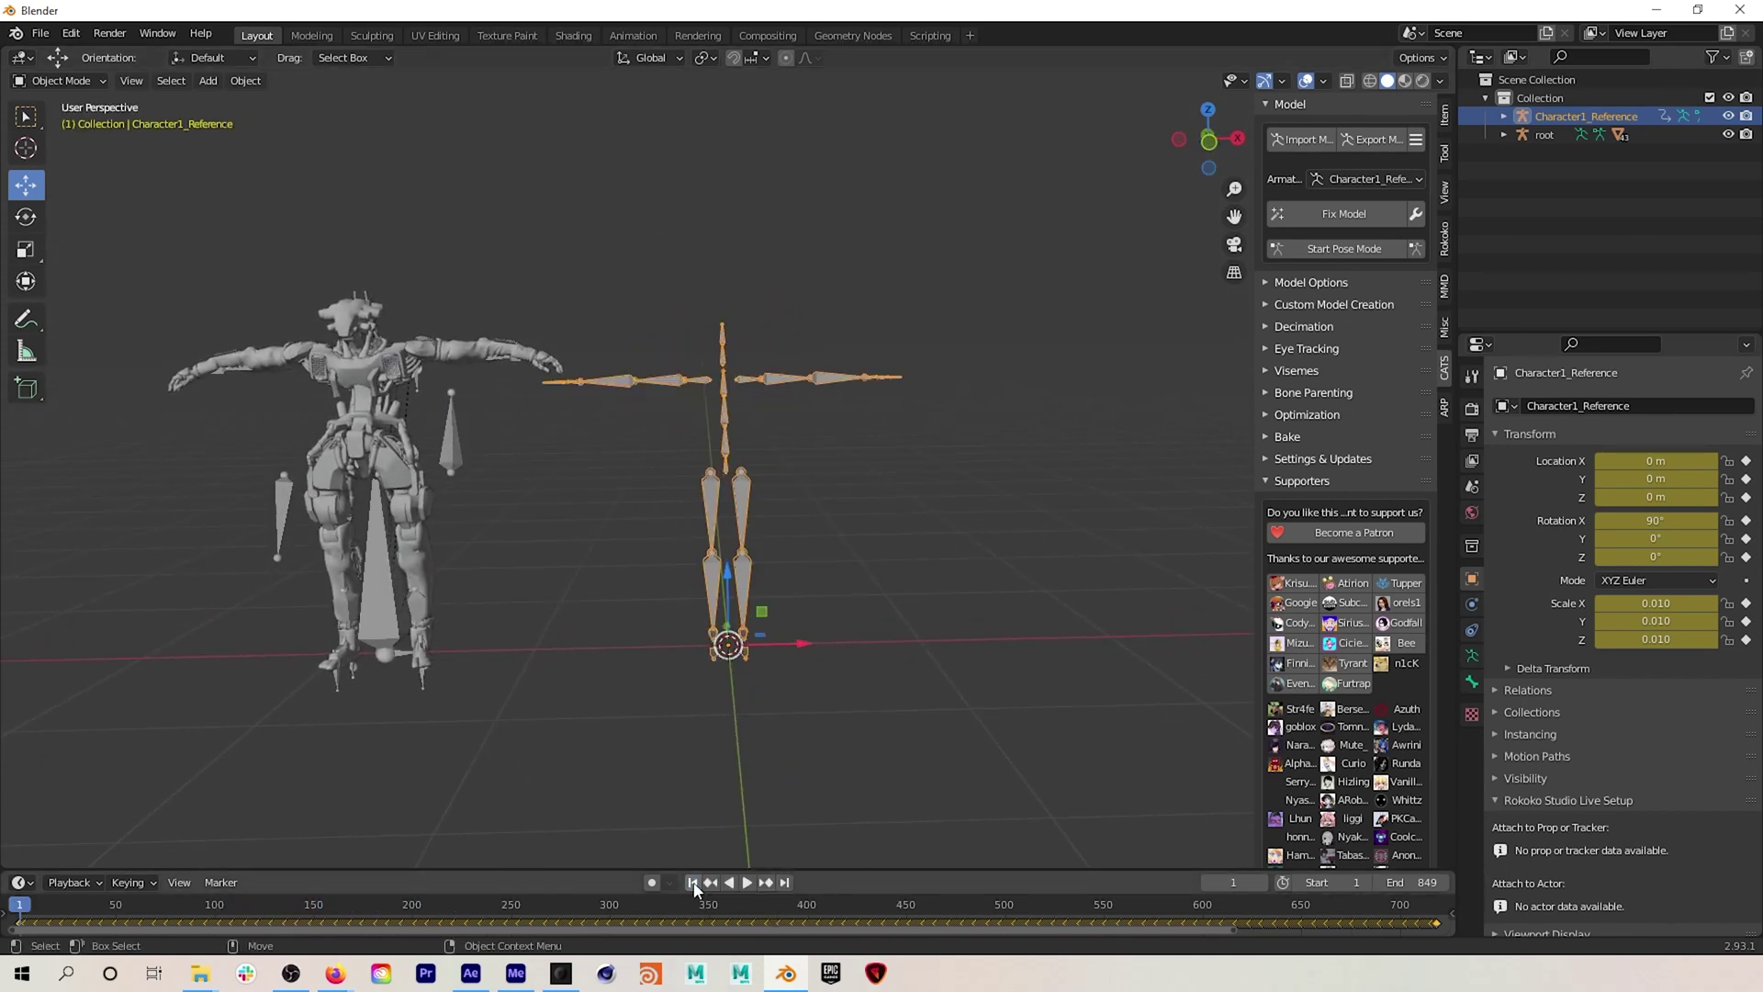
click(1445, 237)
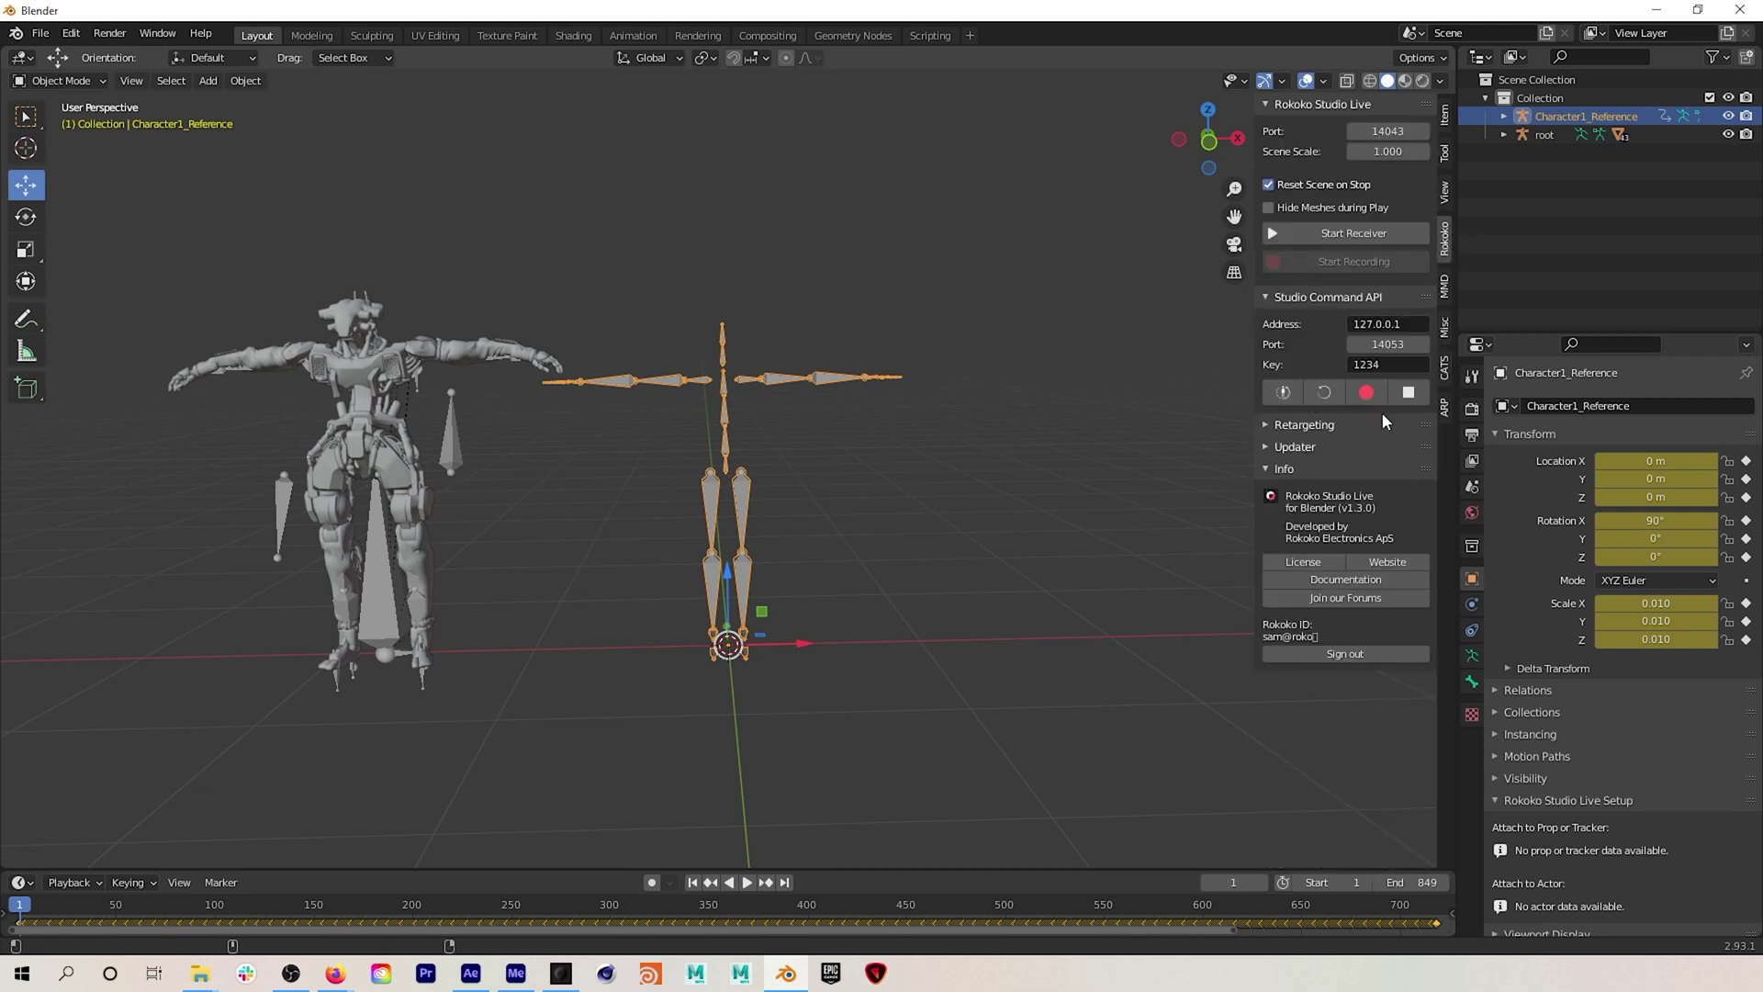
- Set source Character1_Reference and target root in Rokoko Retargeting, then build the bone list
click(1306, 427)
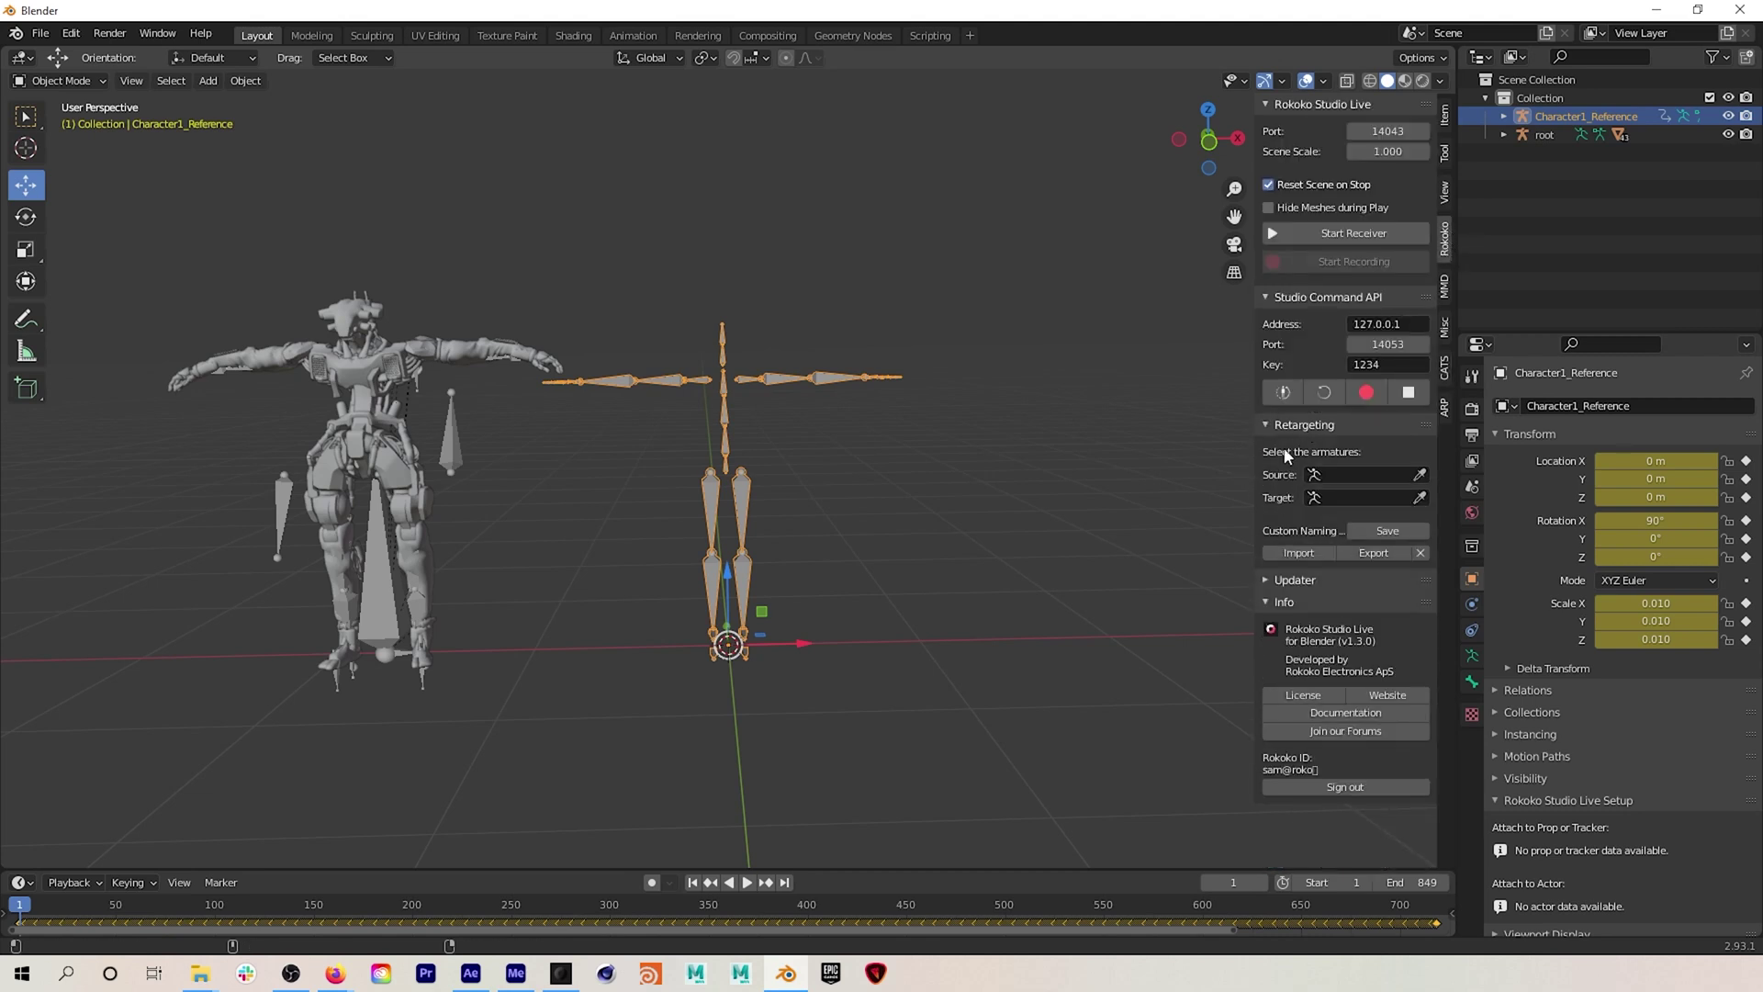
click(1377, 477)
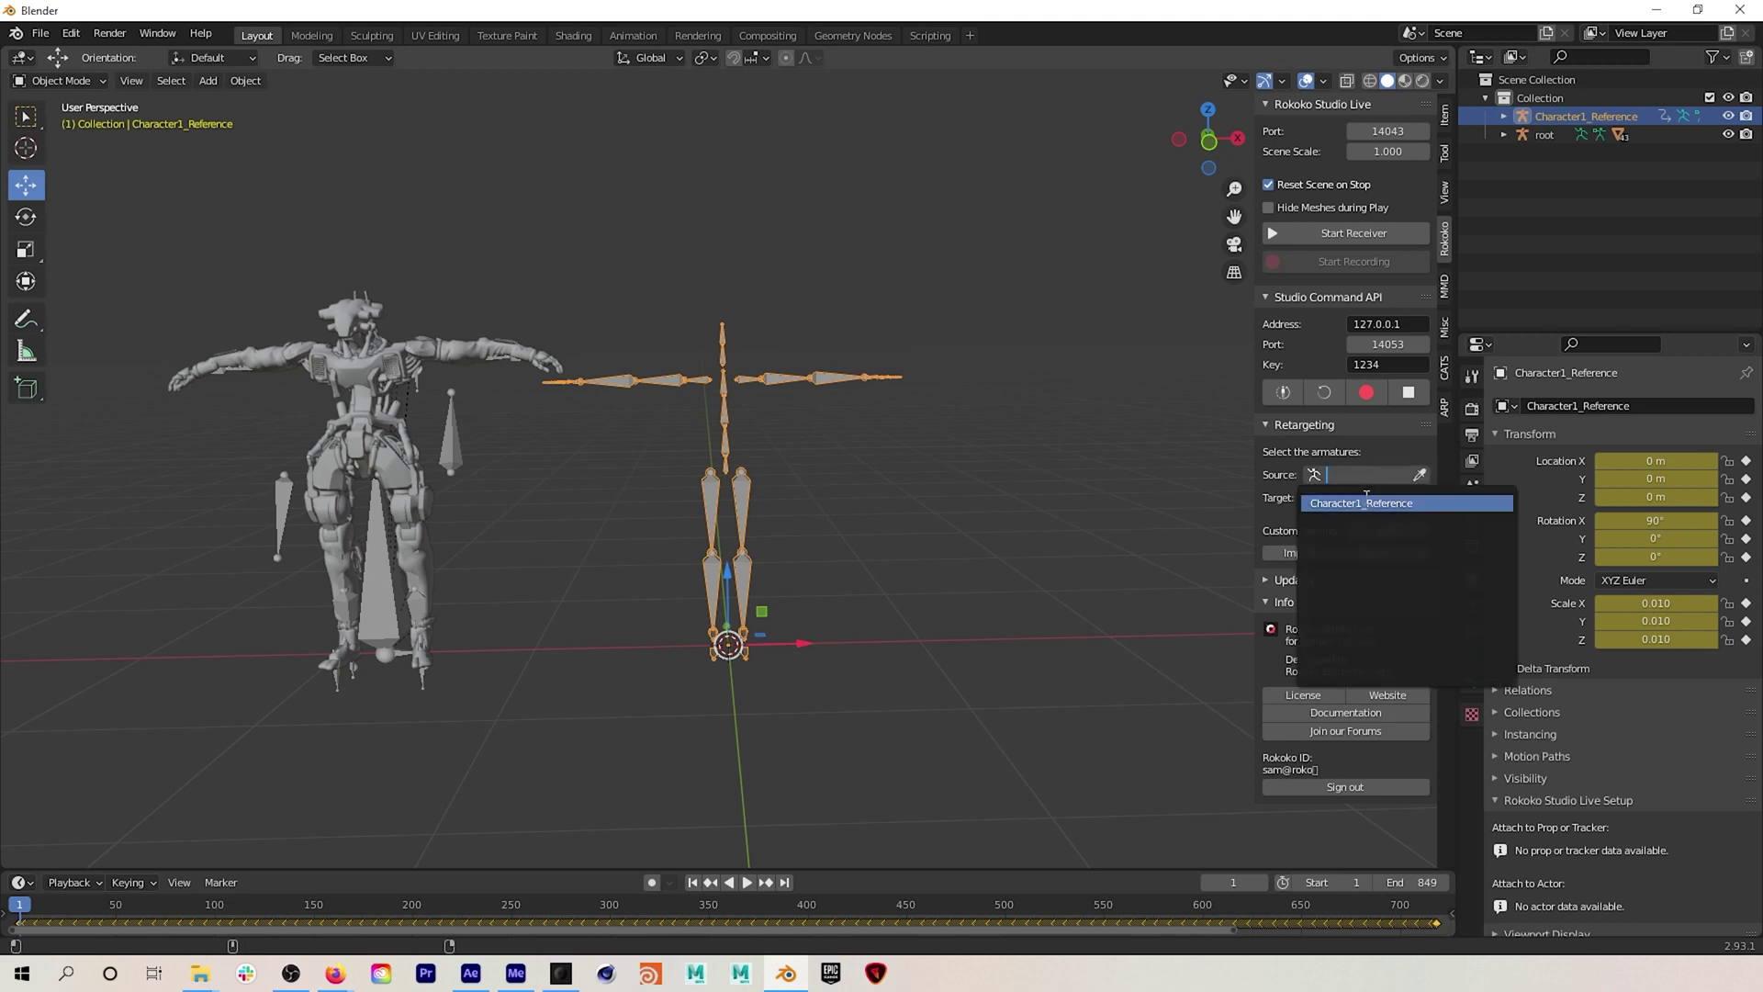
click(1368, 502)
click(1367, 499)
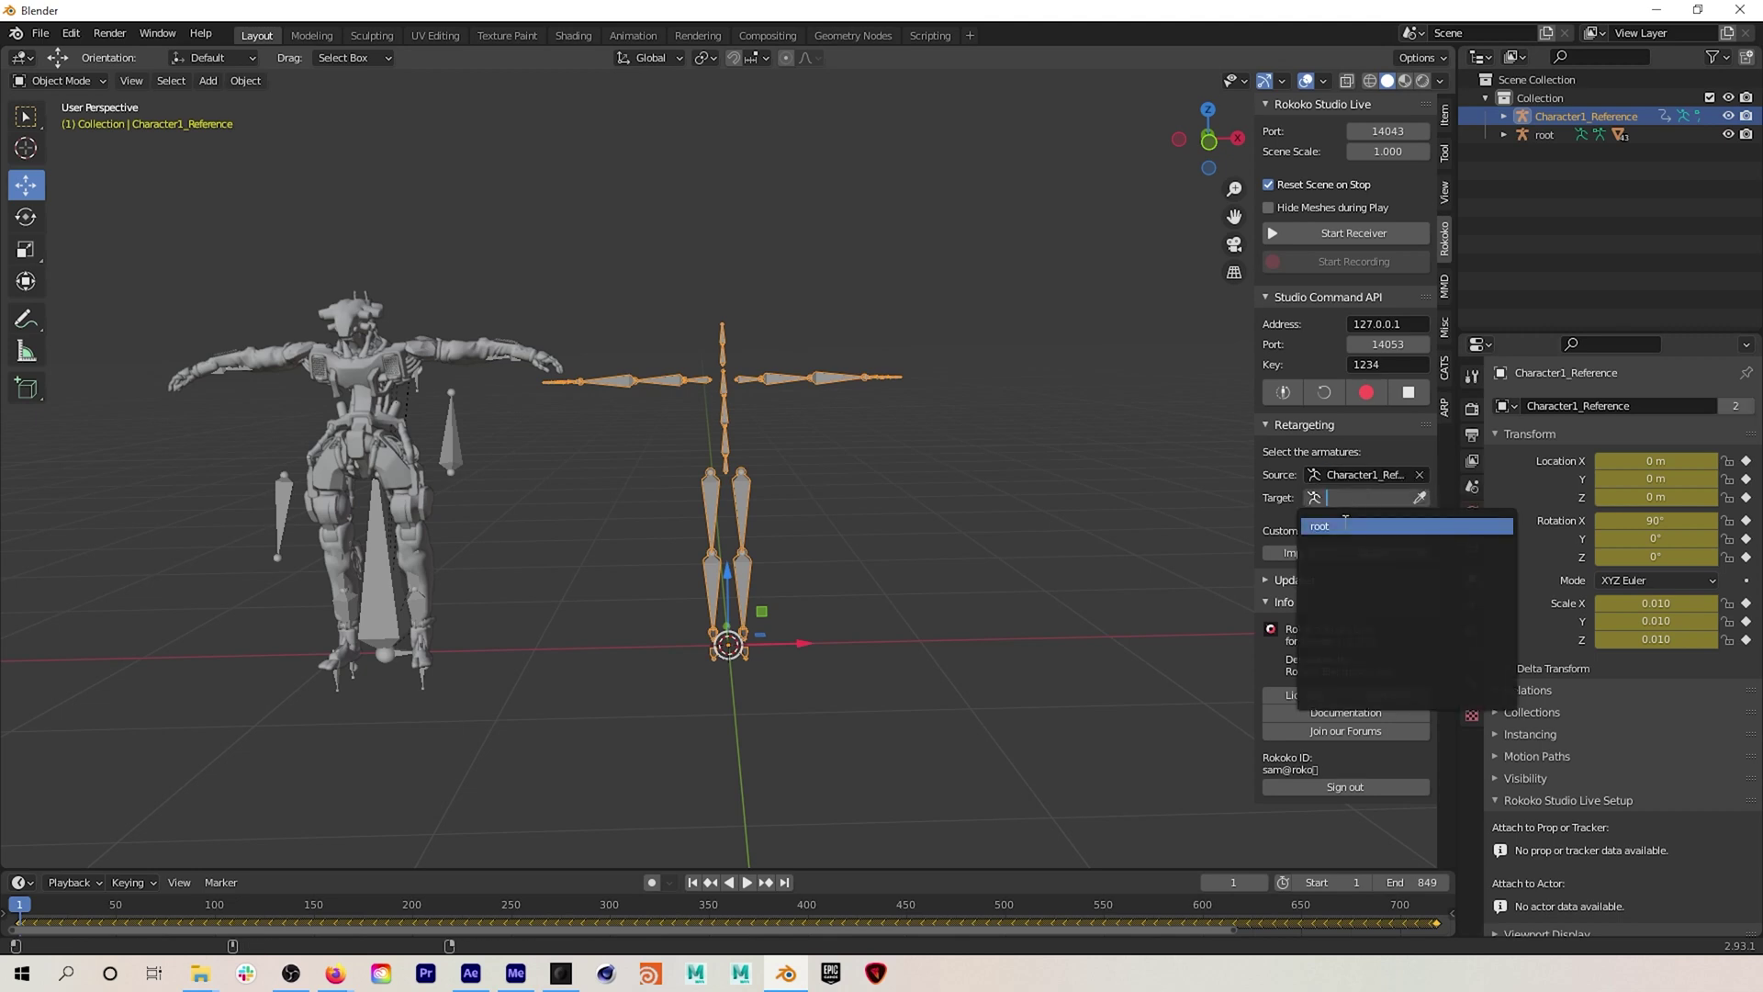
click(1345, 524)
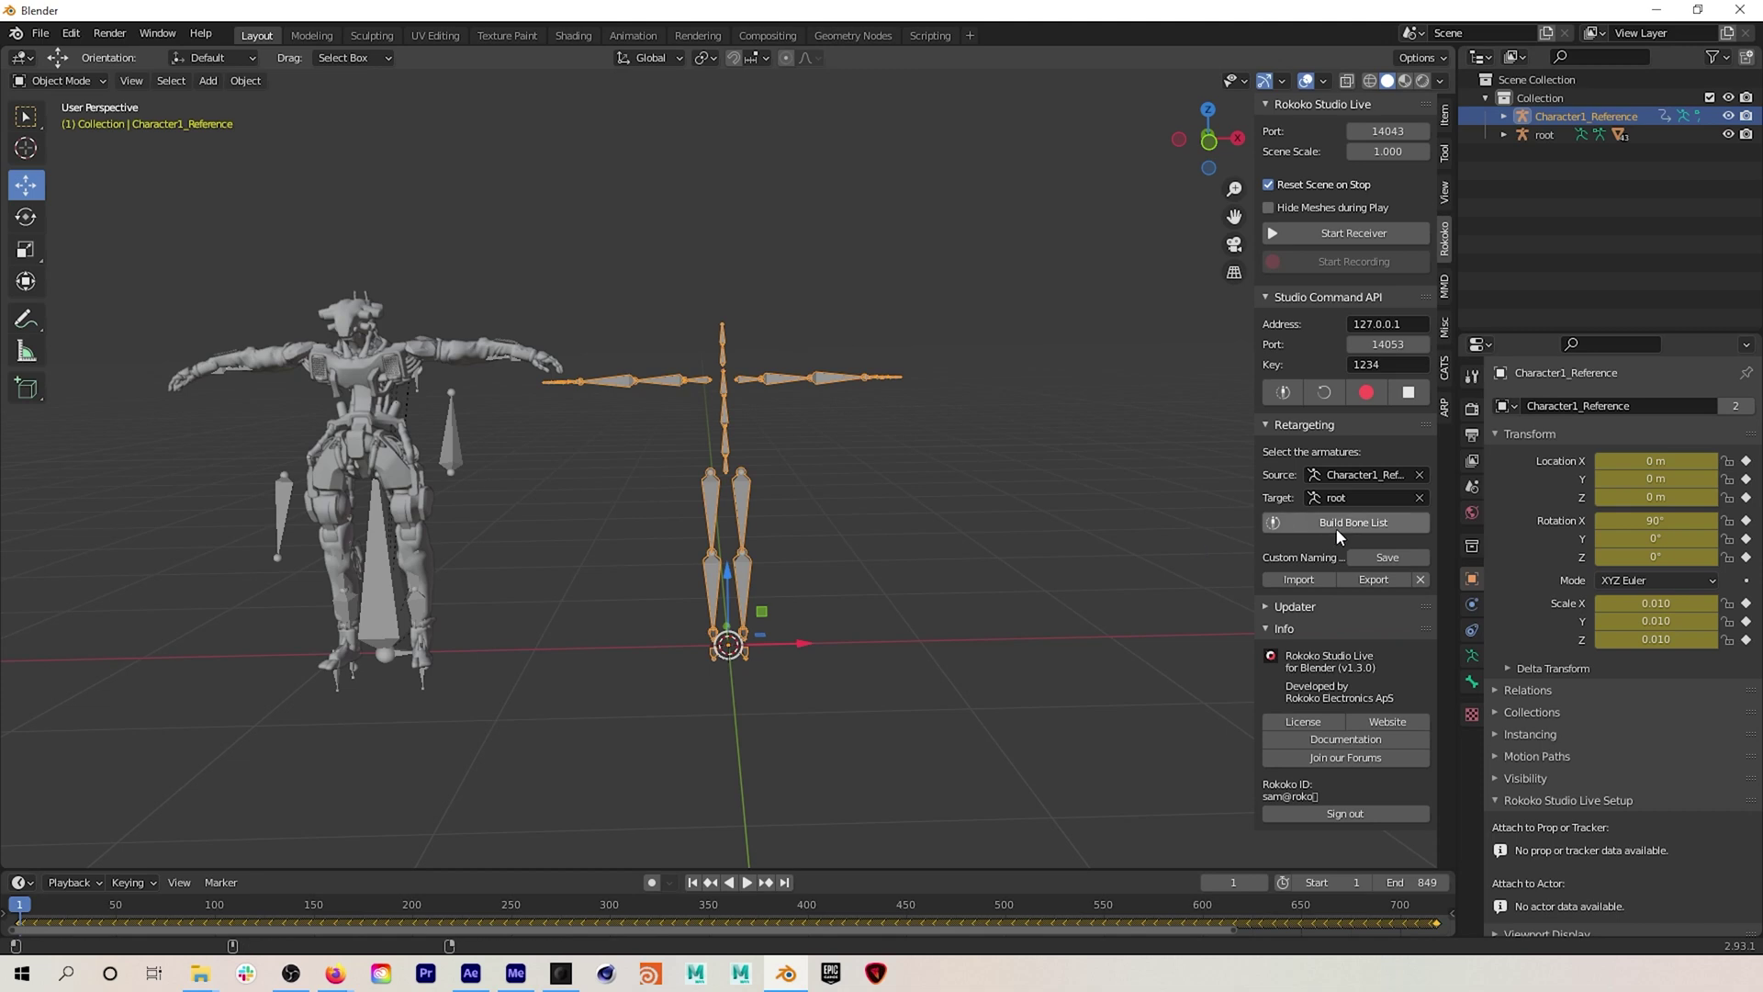
click(1336, 525)
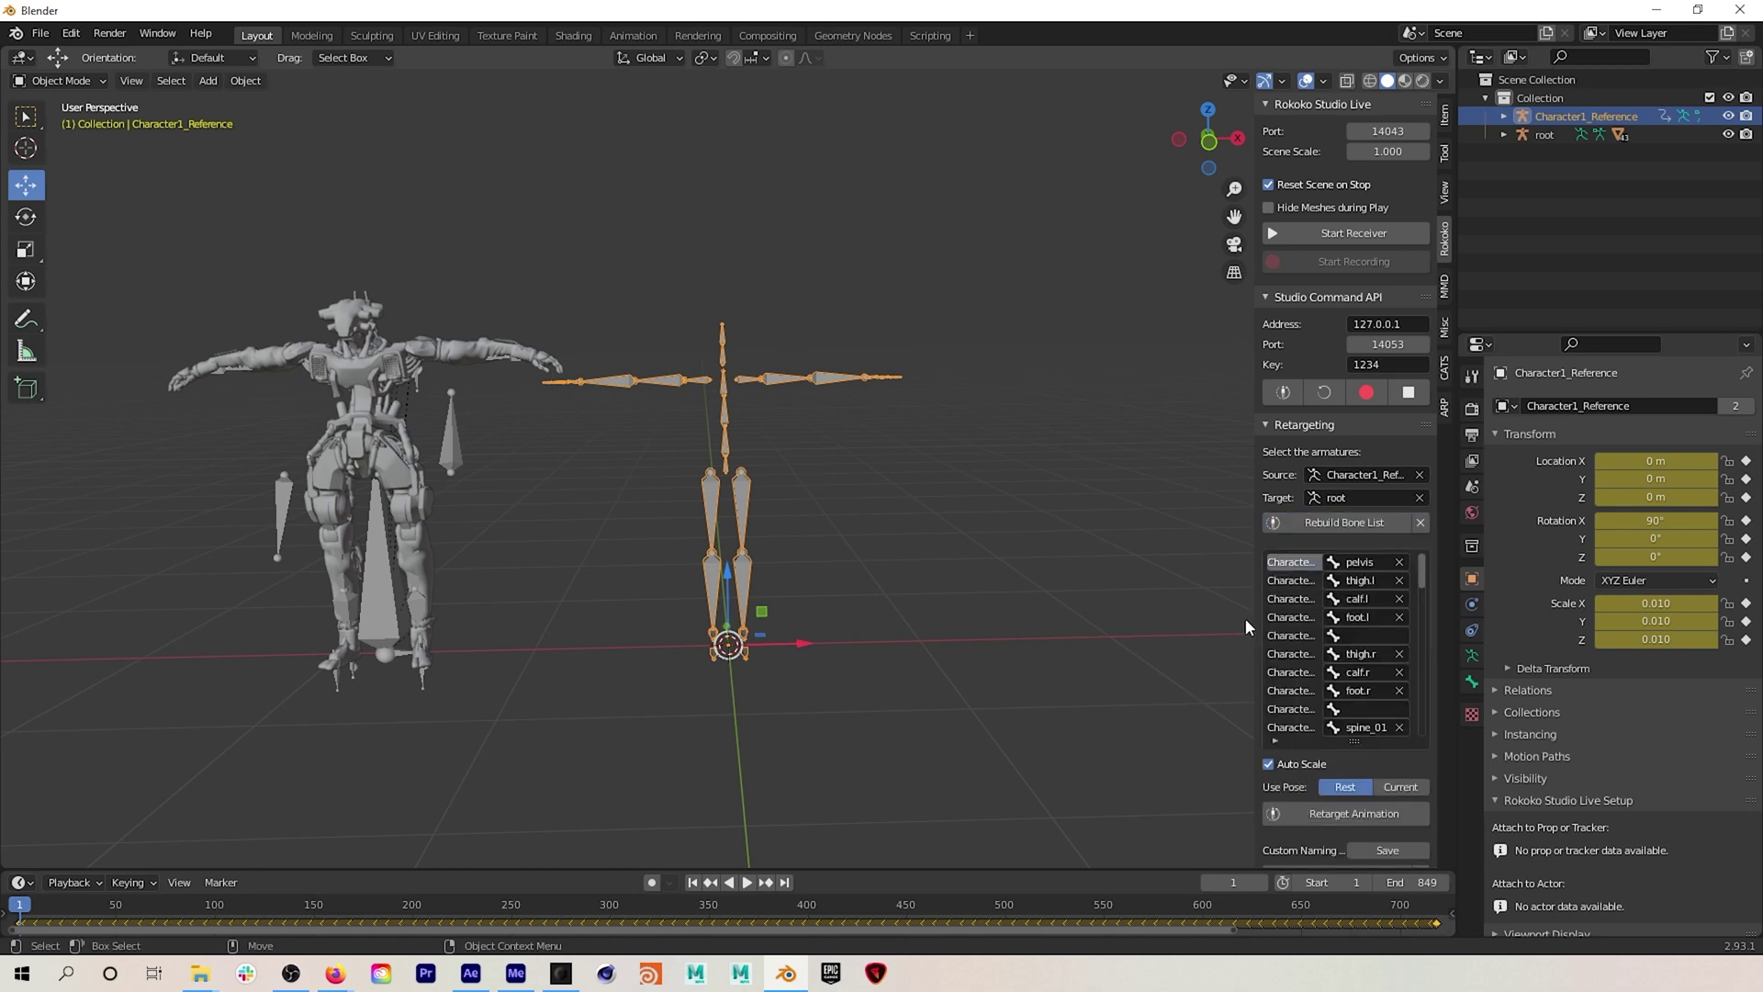
drag(1252, 606, 1117, 626)
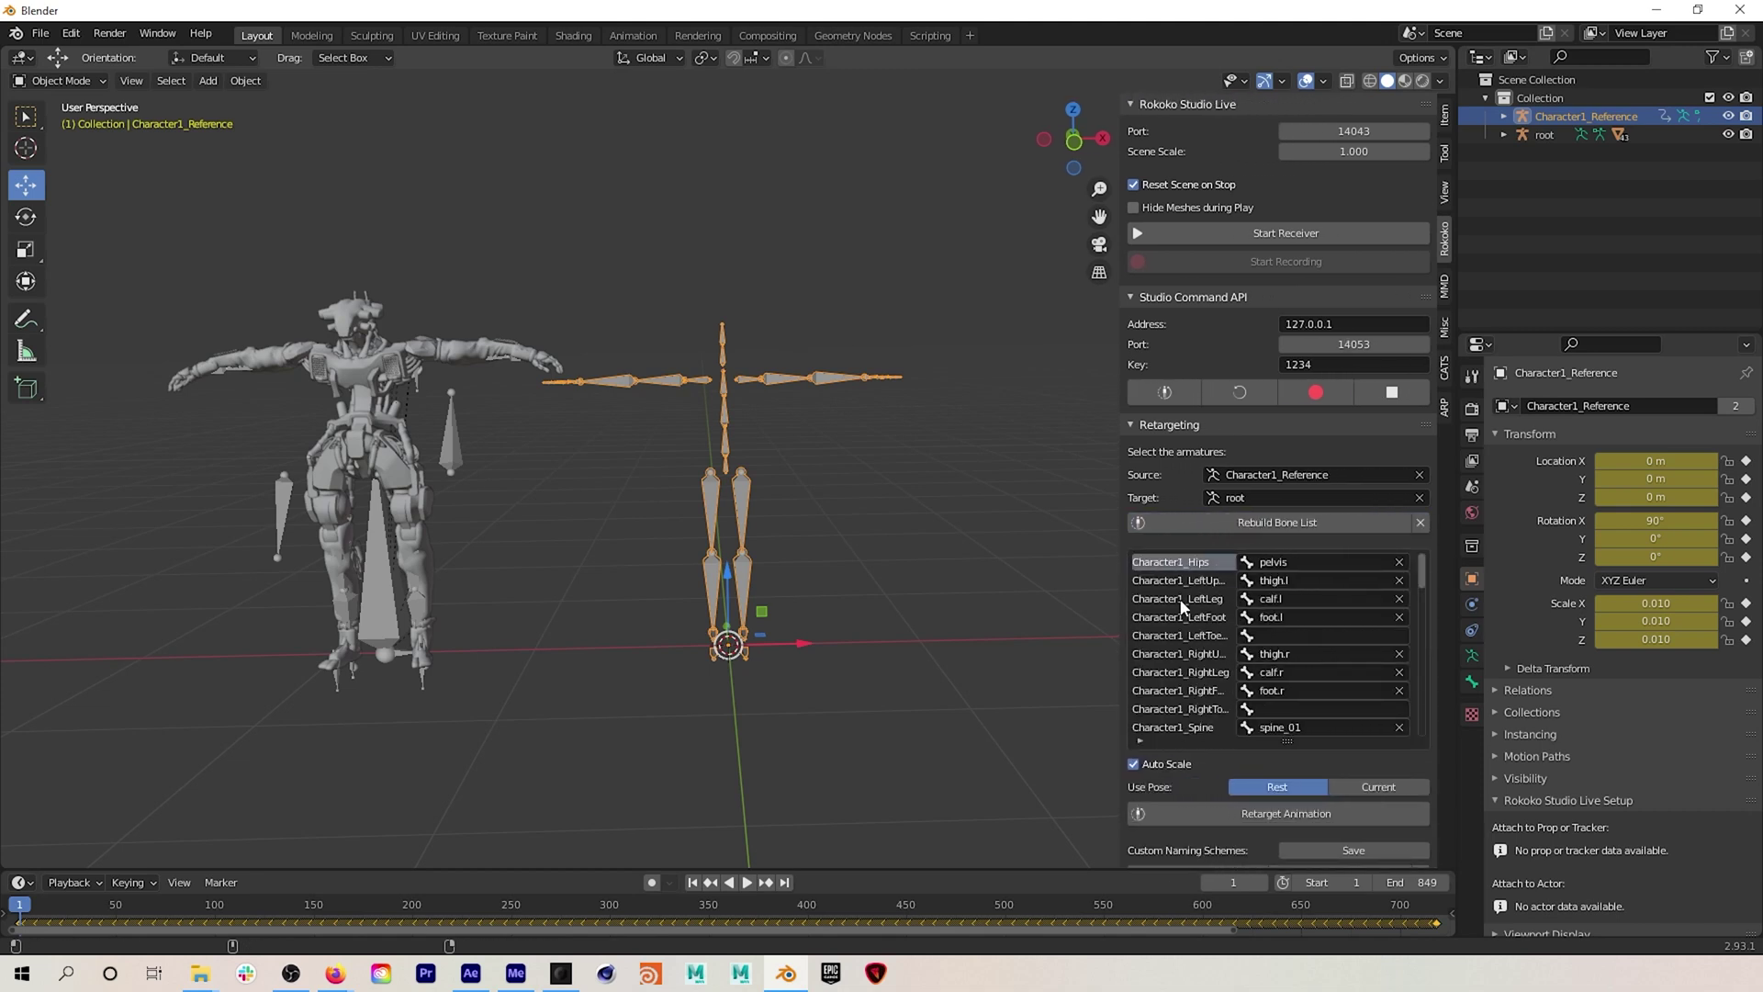
scroll(1182, 606, down, 6)
- Retarget the mocap dance onto the robot and start timeline playback
click(1263, 815)
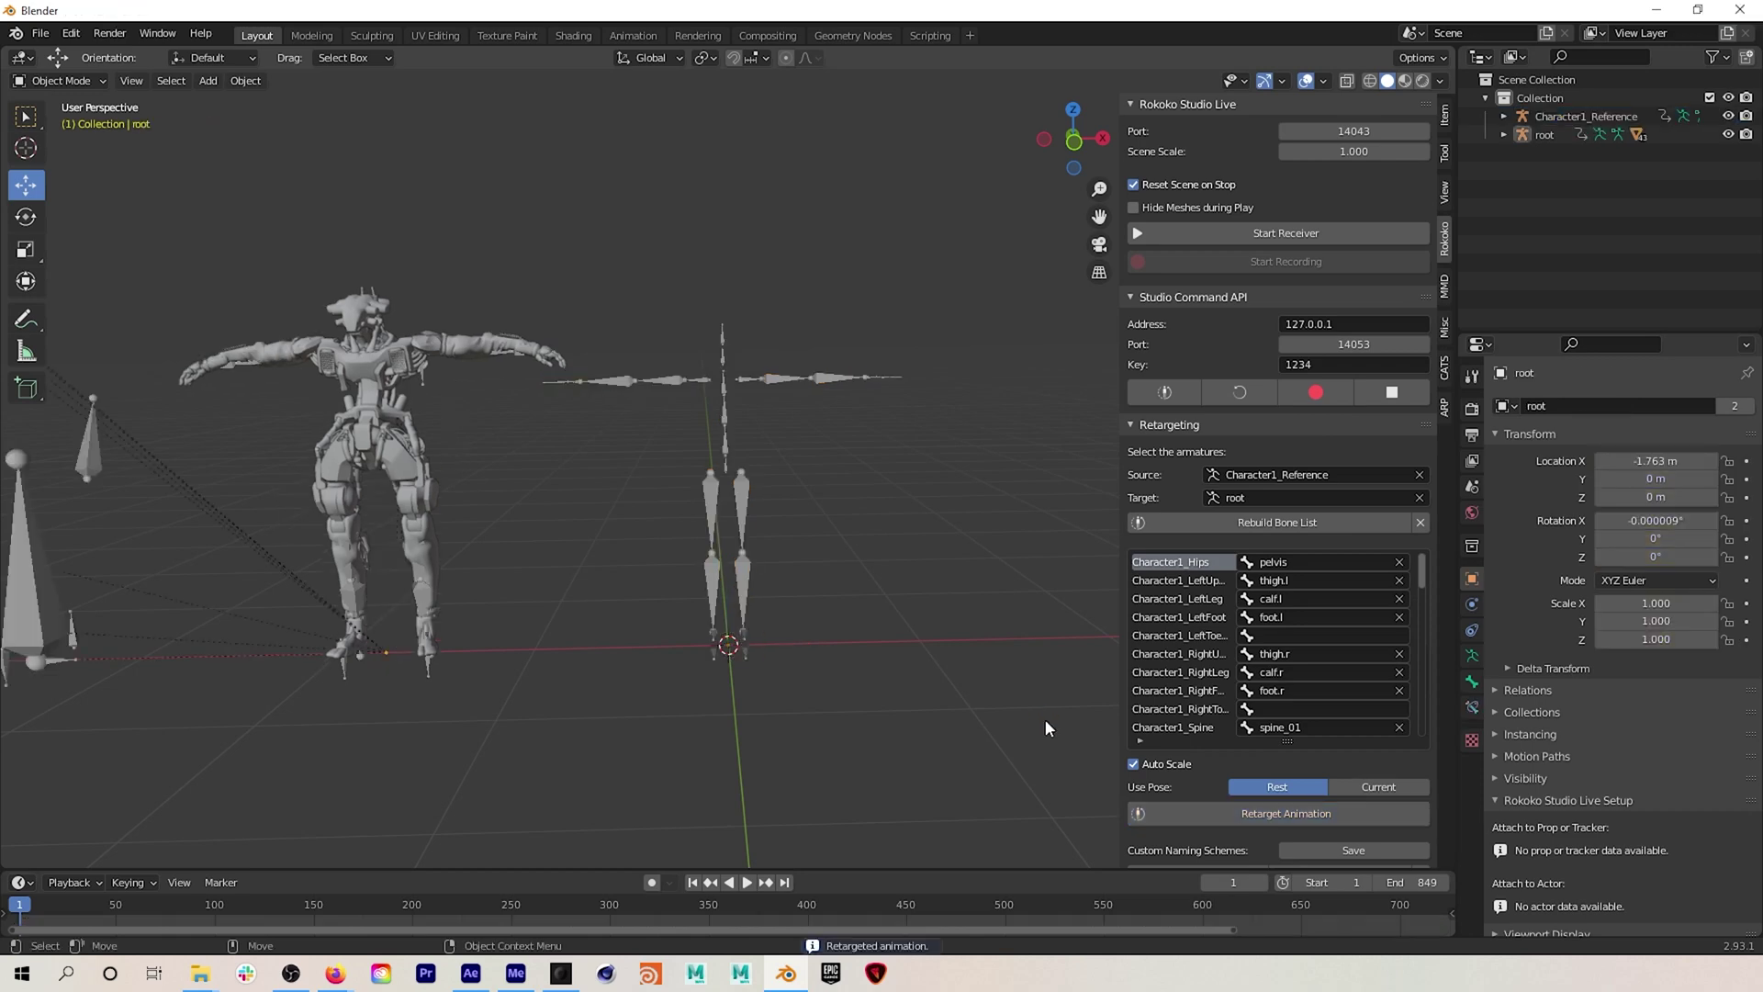
scroll(345, 301, up, 2)
shift+middle_drag(257, 296, 654, 377)
click(748, 882)
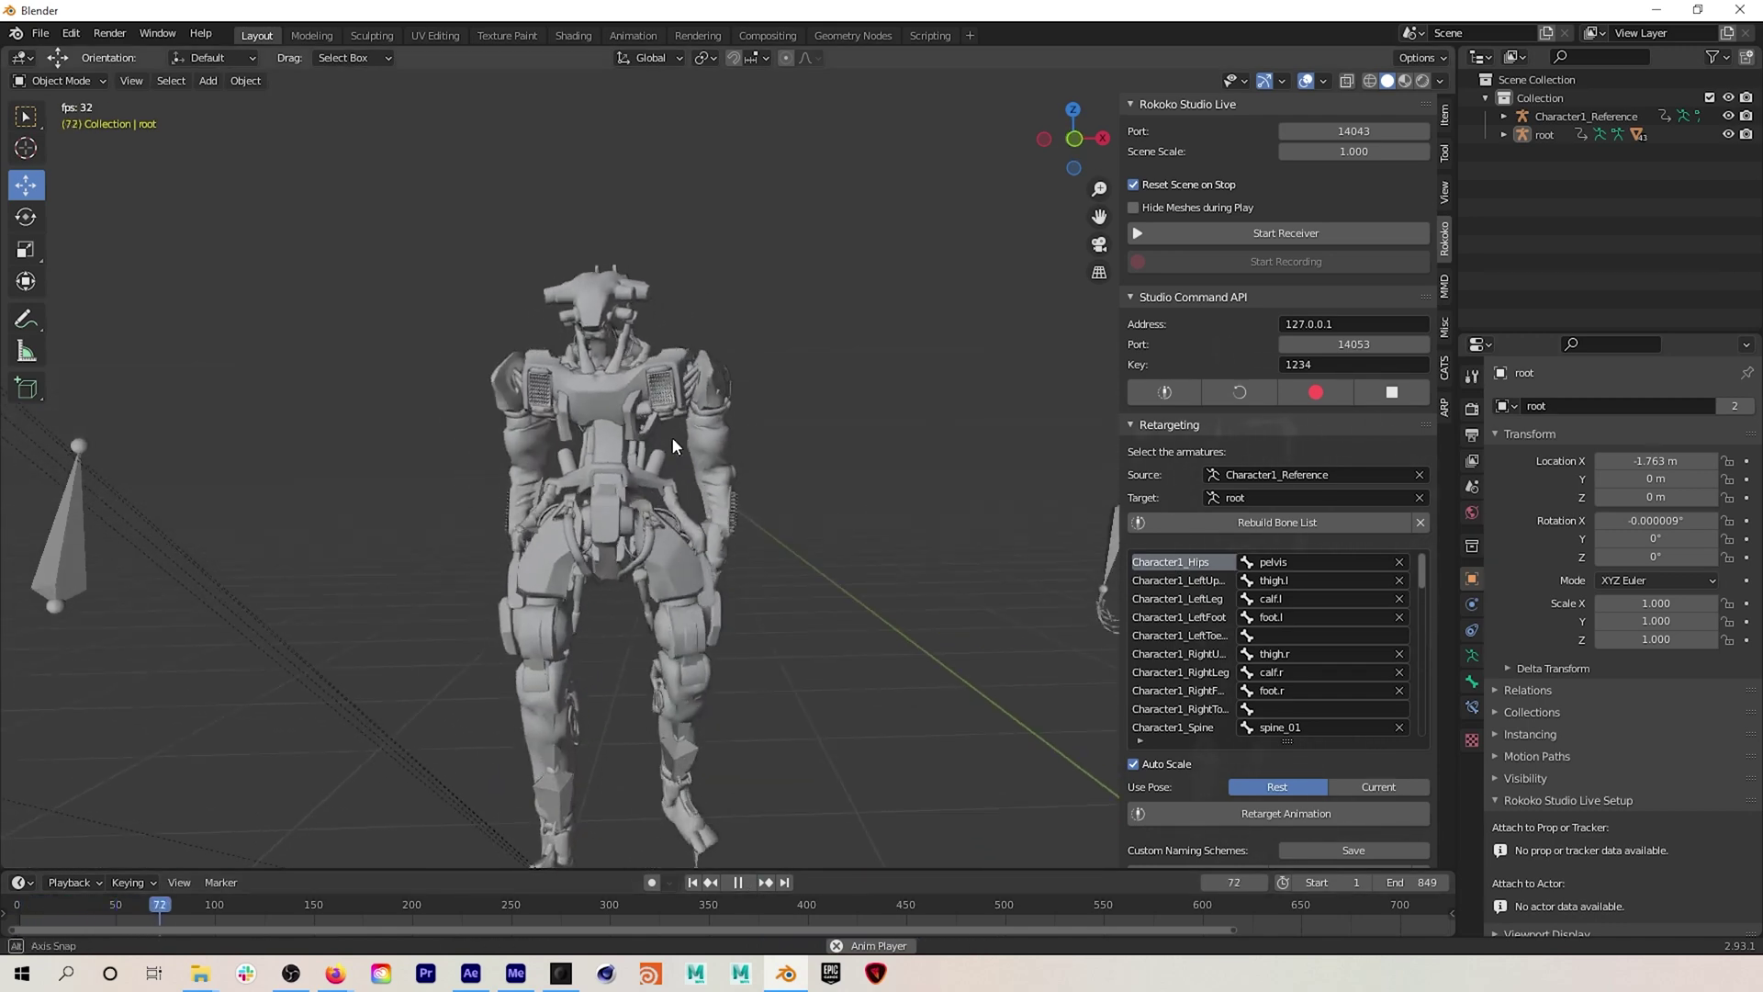
middle_drag(673, 452, 663, 406)
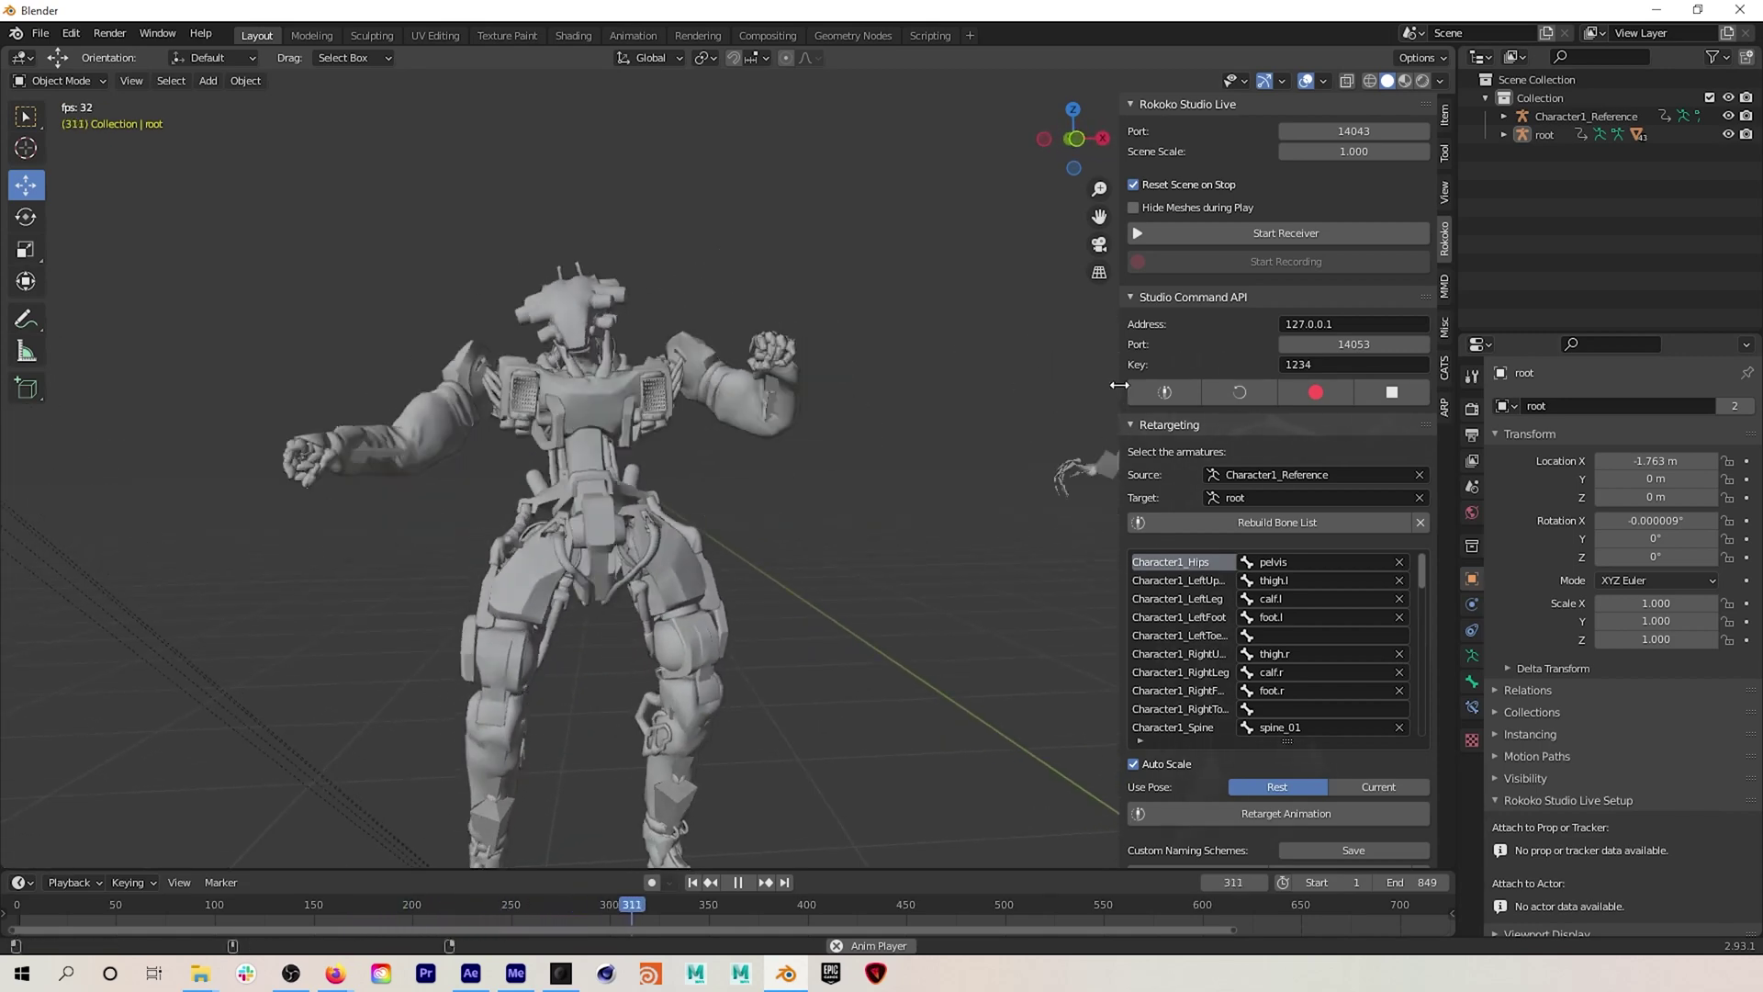
- Hide the side panel and scrub playback back to the start of the 849-frame dance
drag(1122, 383, 1755, 413)
shift+middle_drag(913, 515, 733, 513)
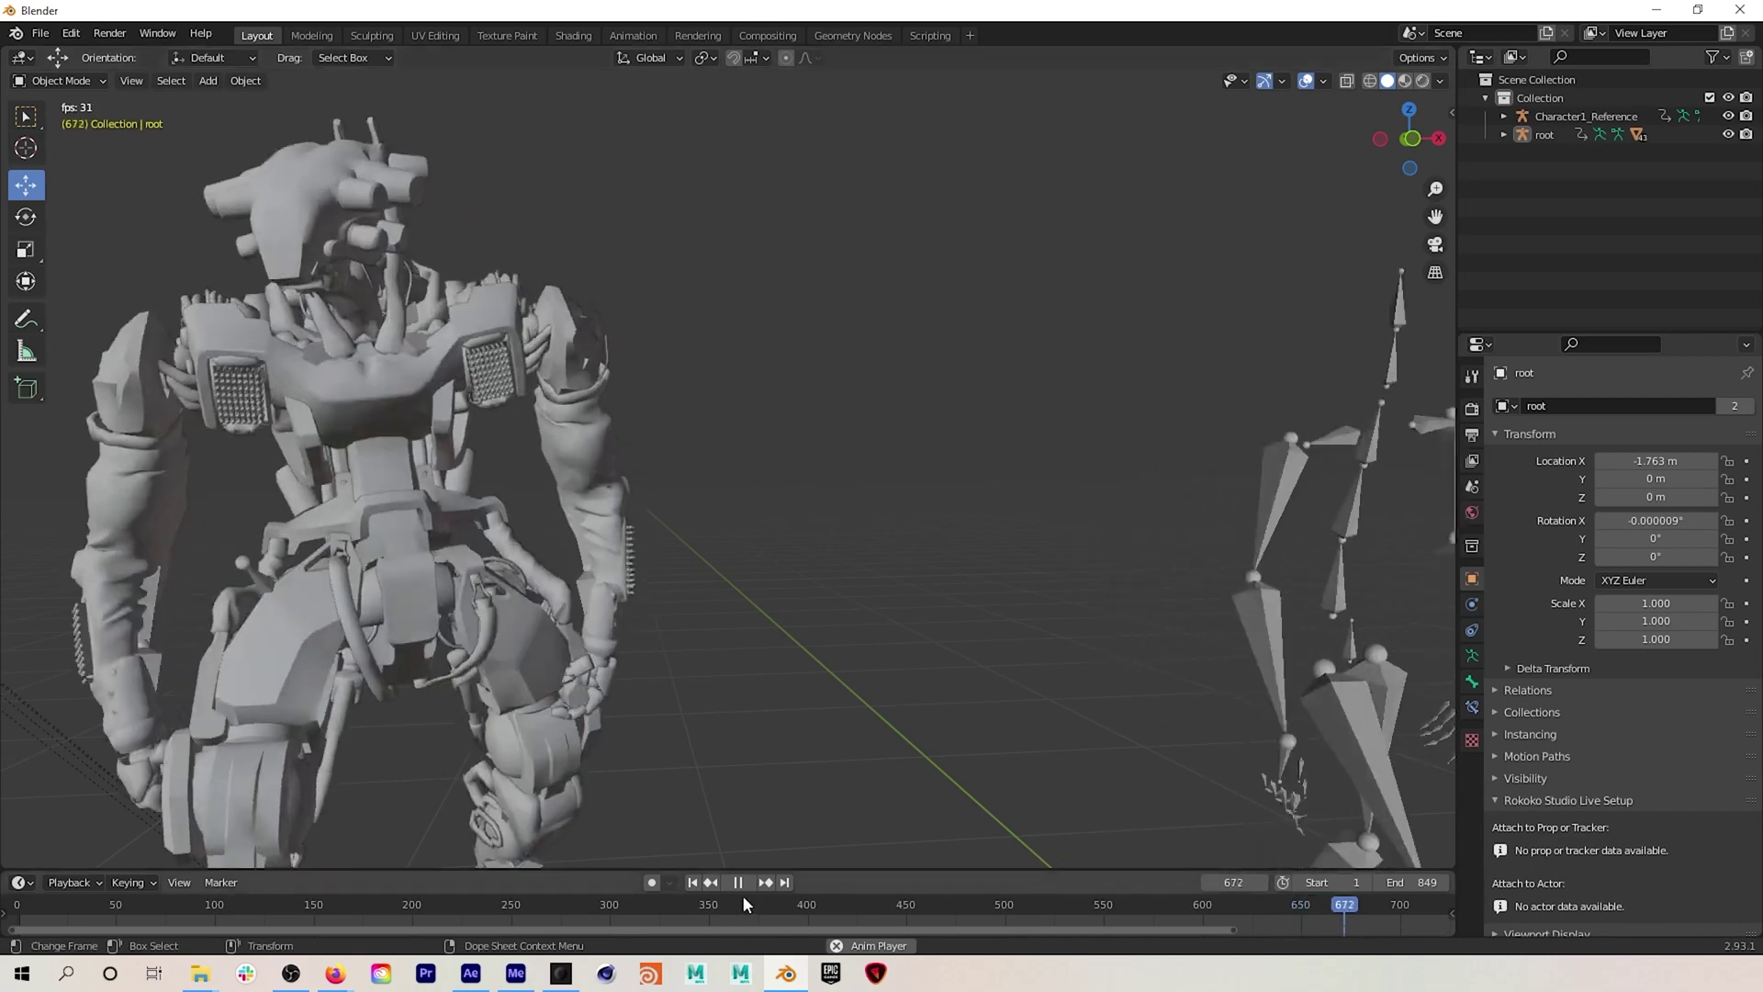
click(312, 914)
click(273, 904)
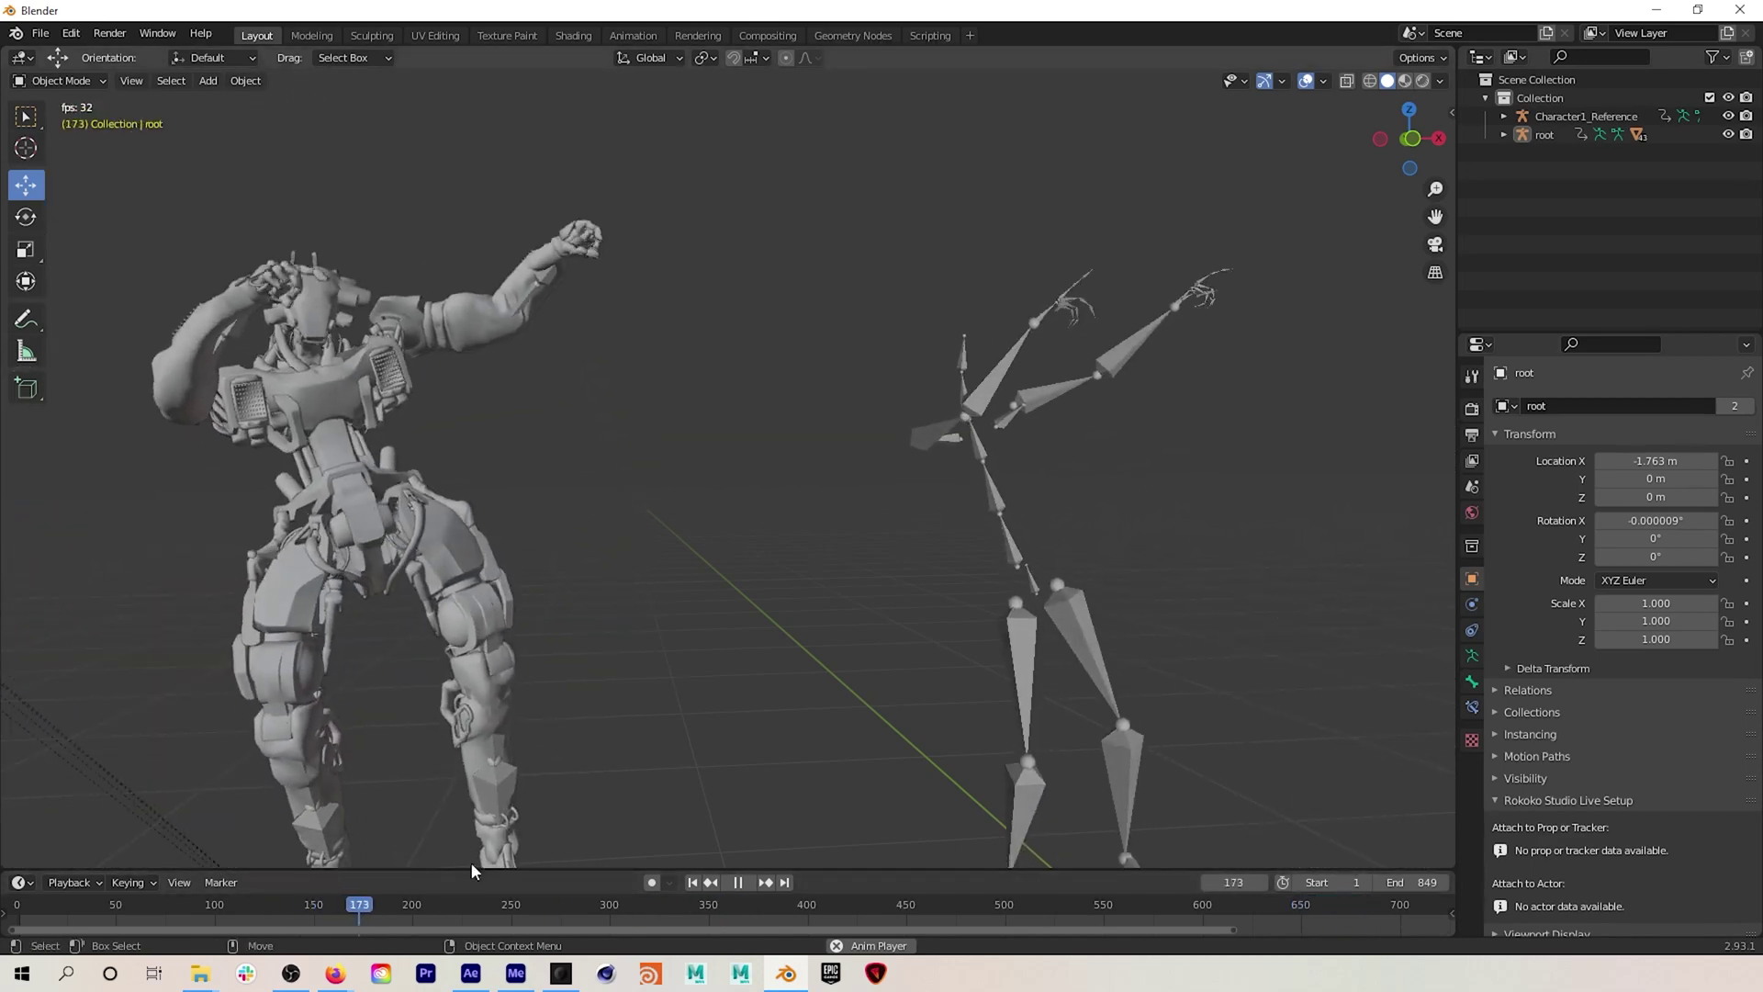
key(shift+Left)
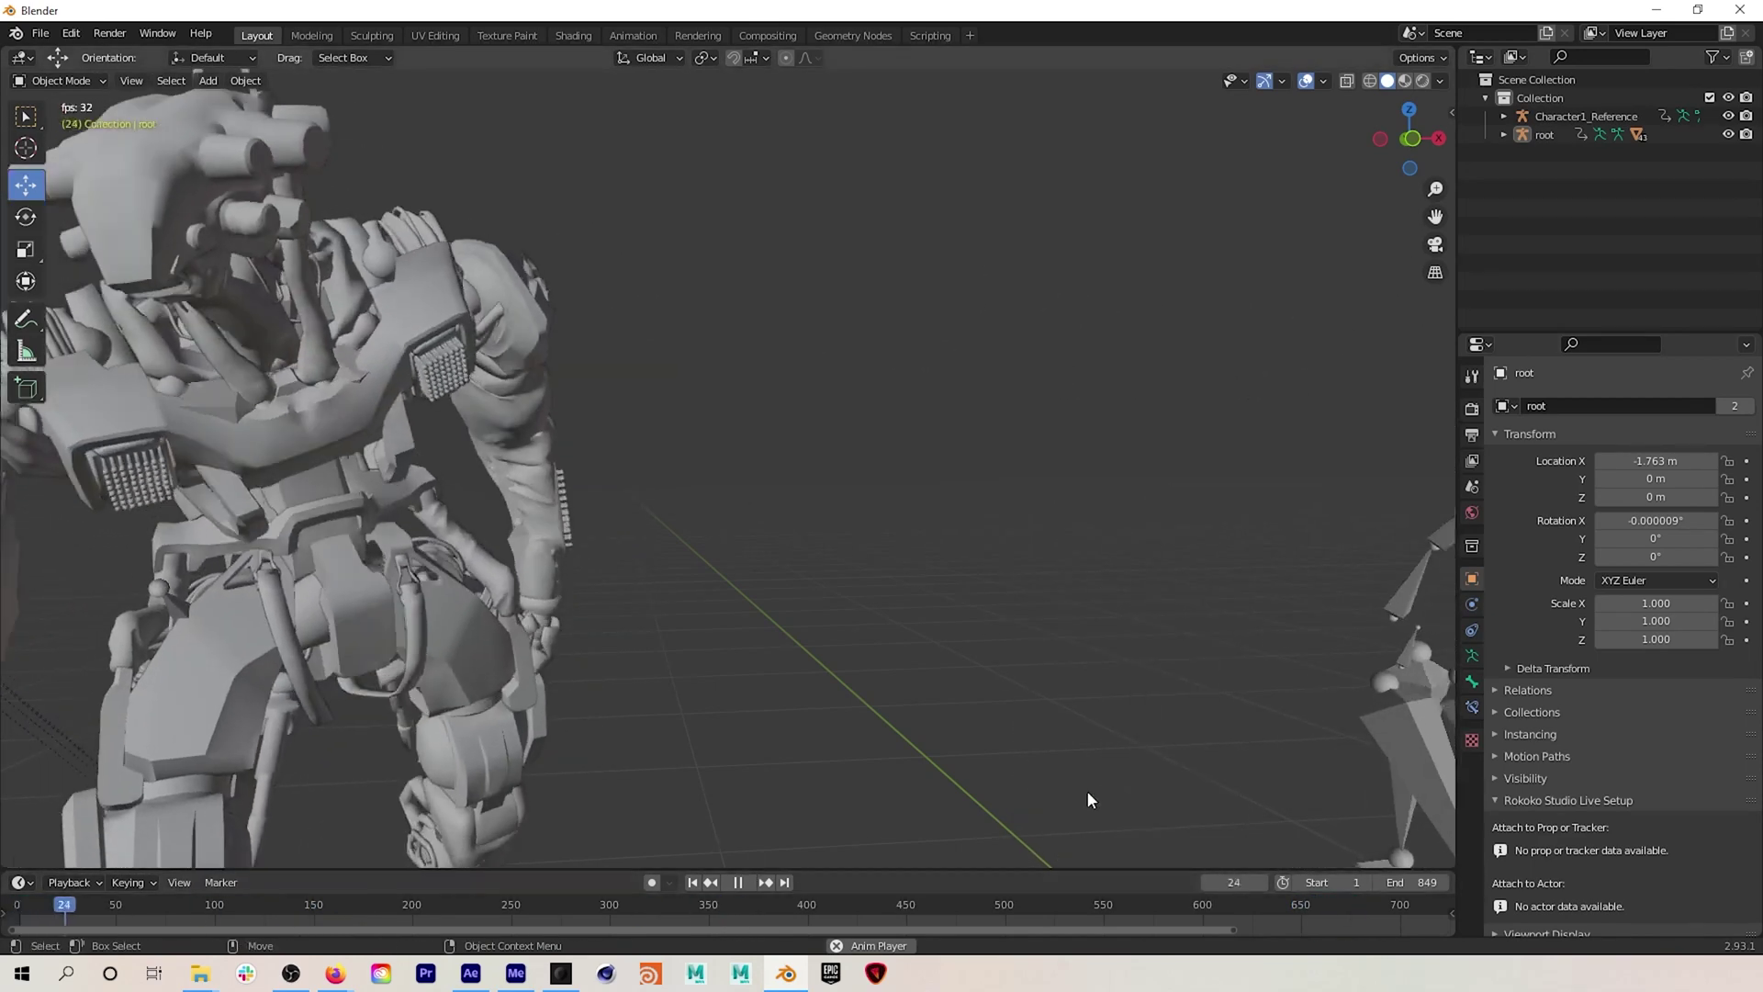